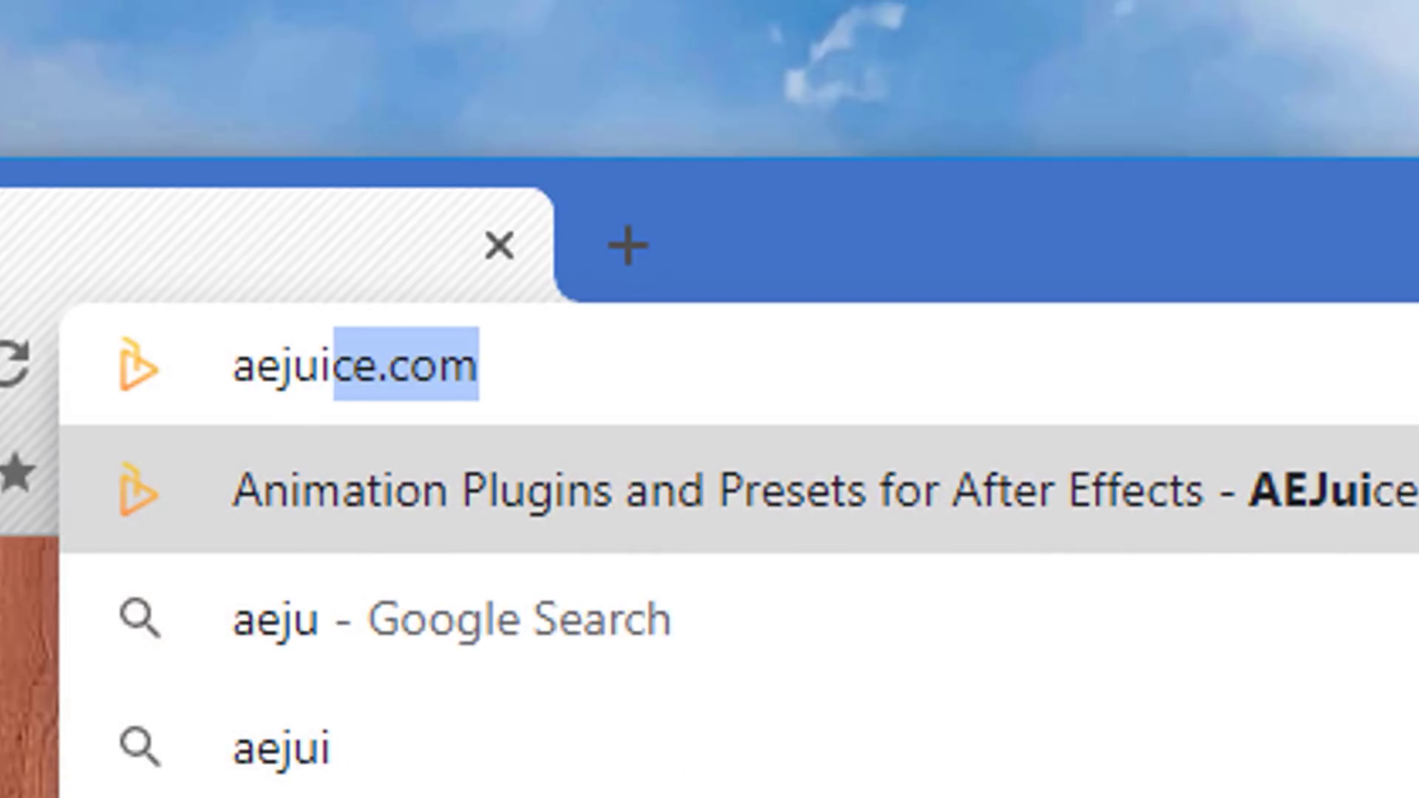
# Step: Accept the aejuice.com suggestion to open the AEJuice website
pyautogui.press('Return')
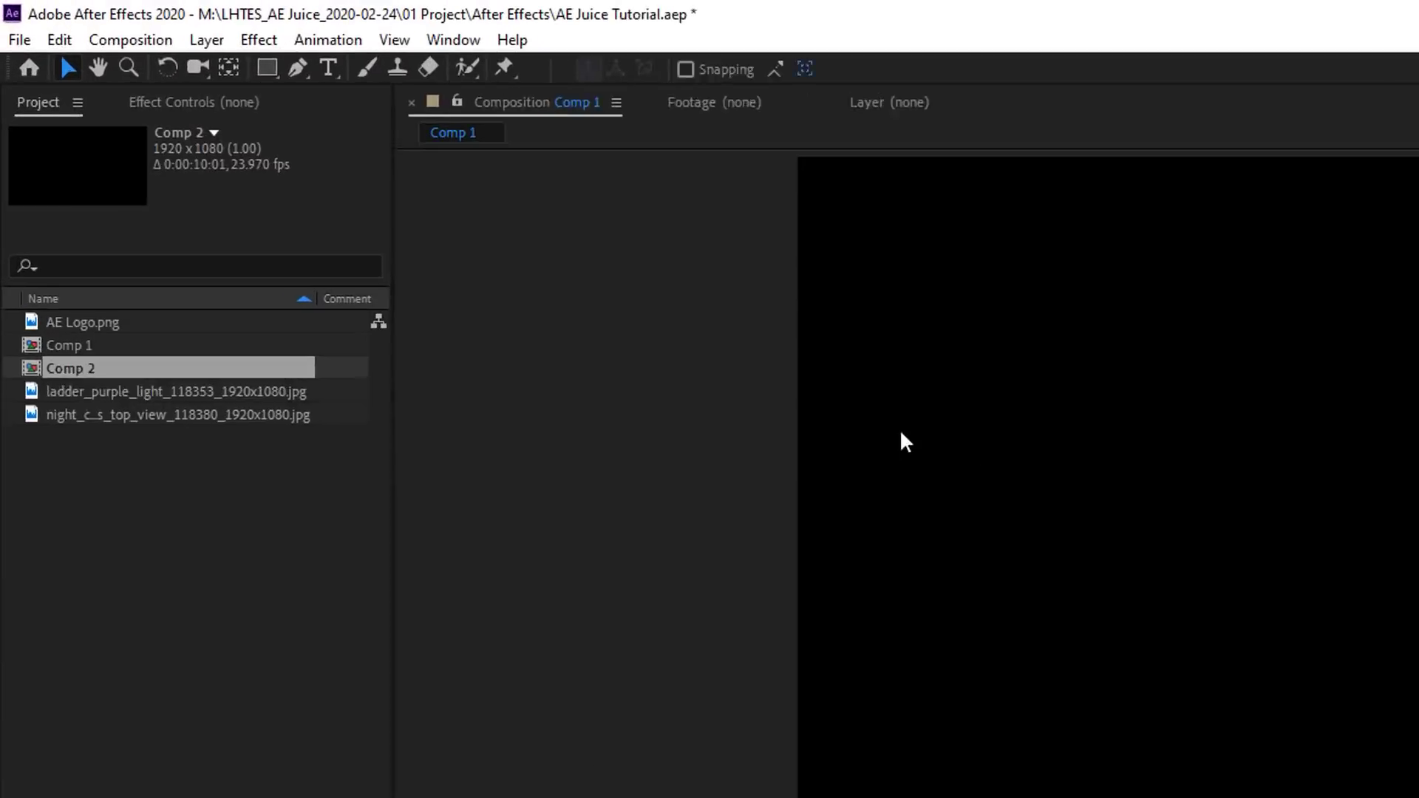
# Step: Open the AEJuice Pack Manager 3 panel and dock it beside the composition viewer
pyautogui.click(535, 46)
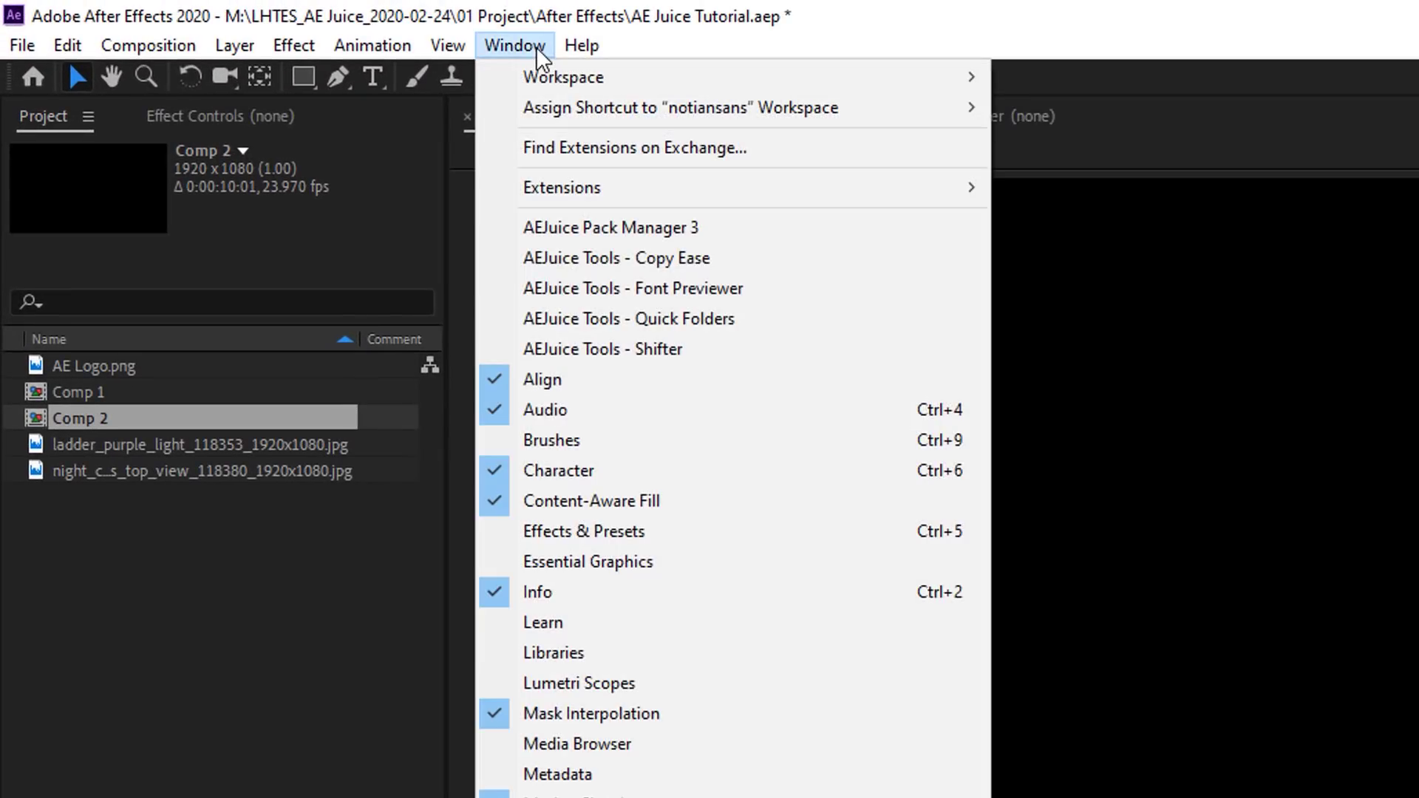
pyautogui.click(686, 228)
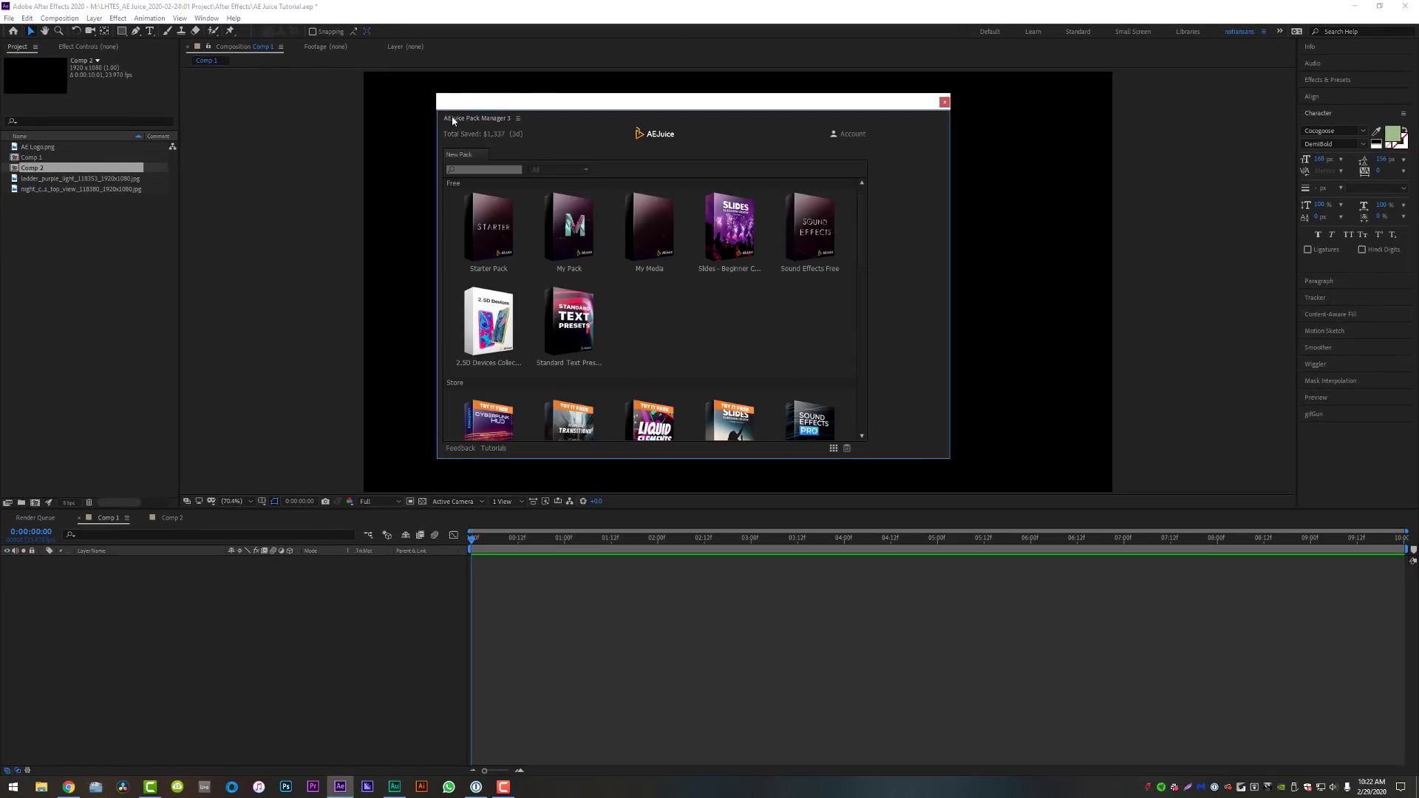
pyautogui.moveTo(452, 120); pyautogui.dragTo(1276, 193)
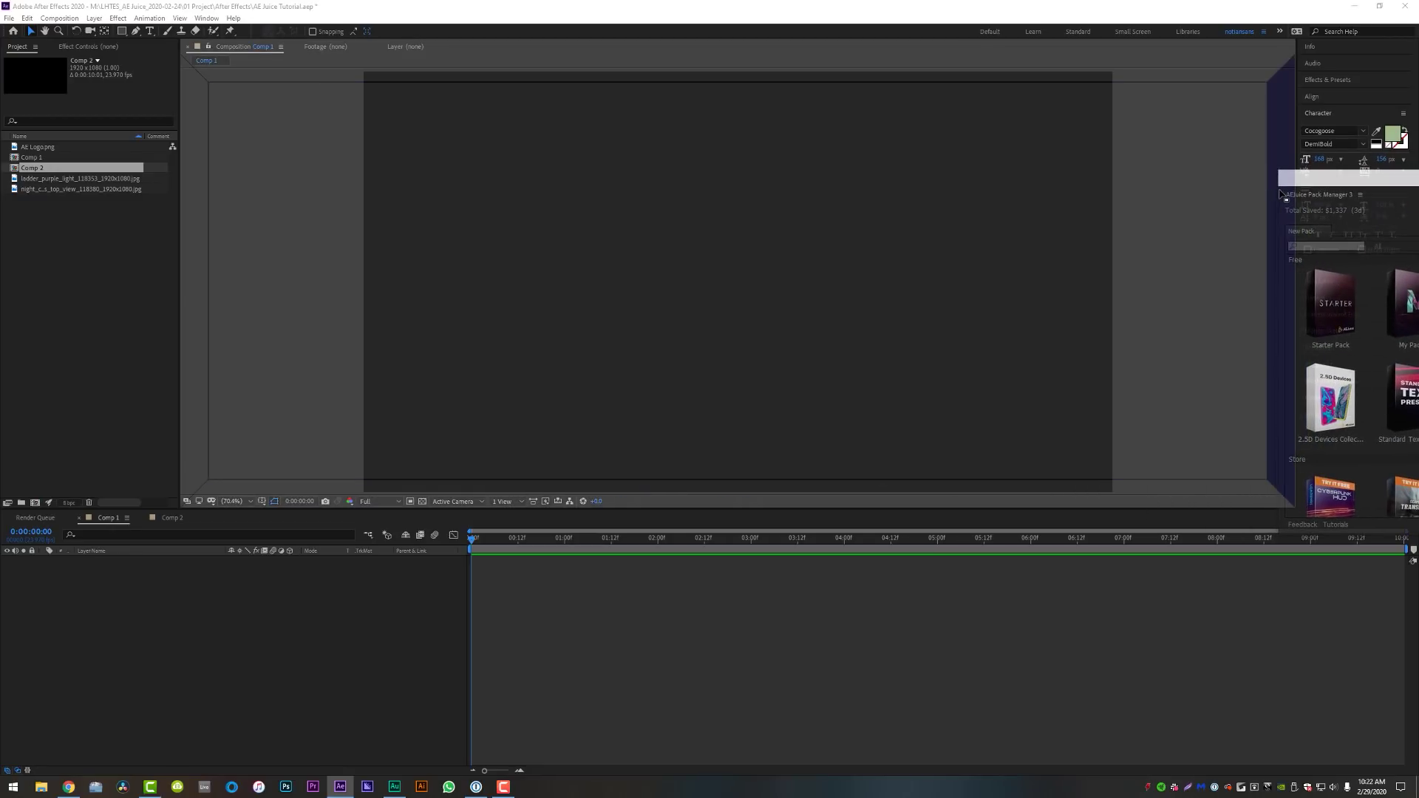
pyautogui.moveTo(1281, 193); pyautogui.dragTo(1278, 194)
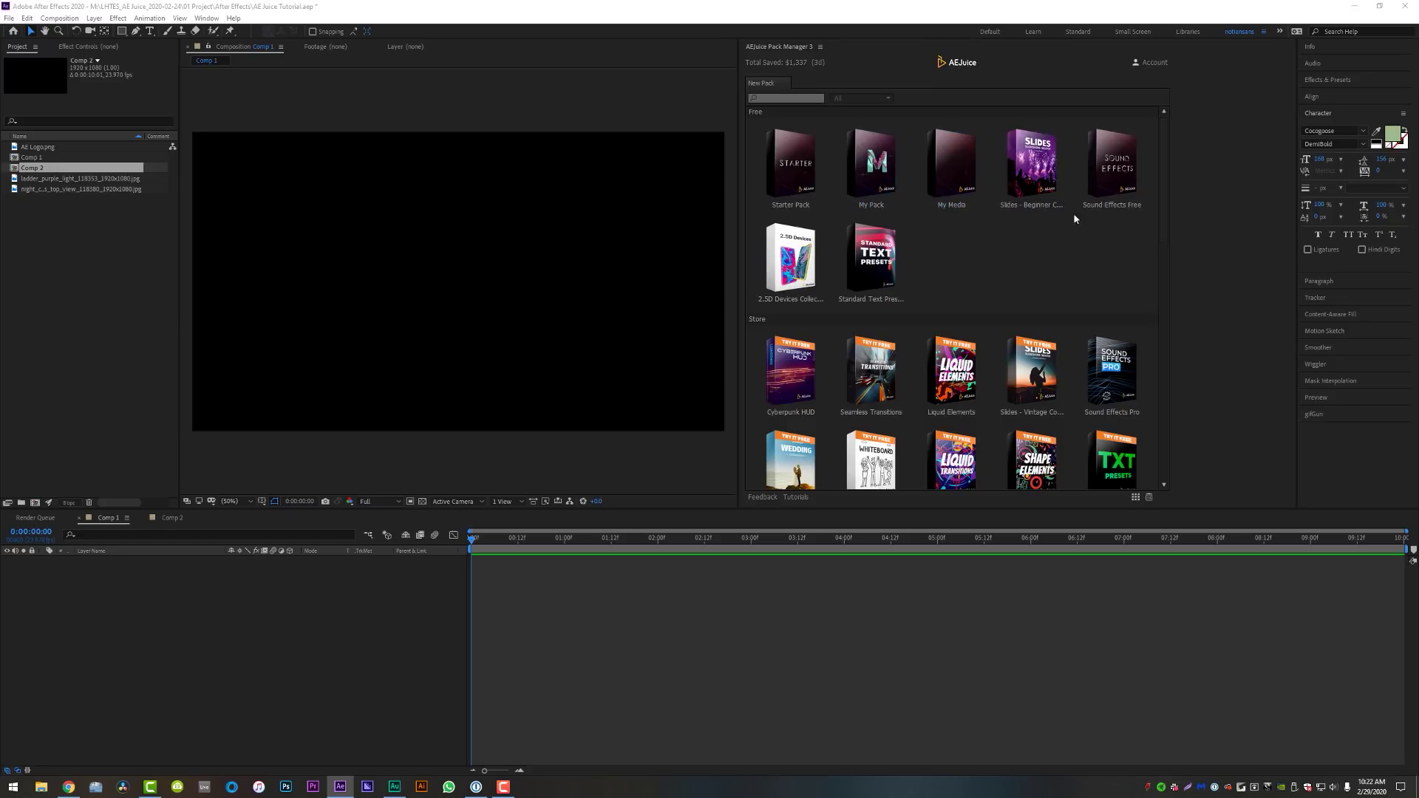
# Step: Log in to the AEJuice account and open the Starter Pack
pyautogui.scroll(-5, 1172, 285)
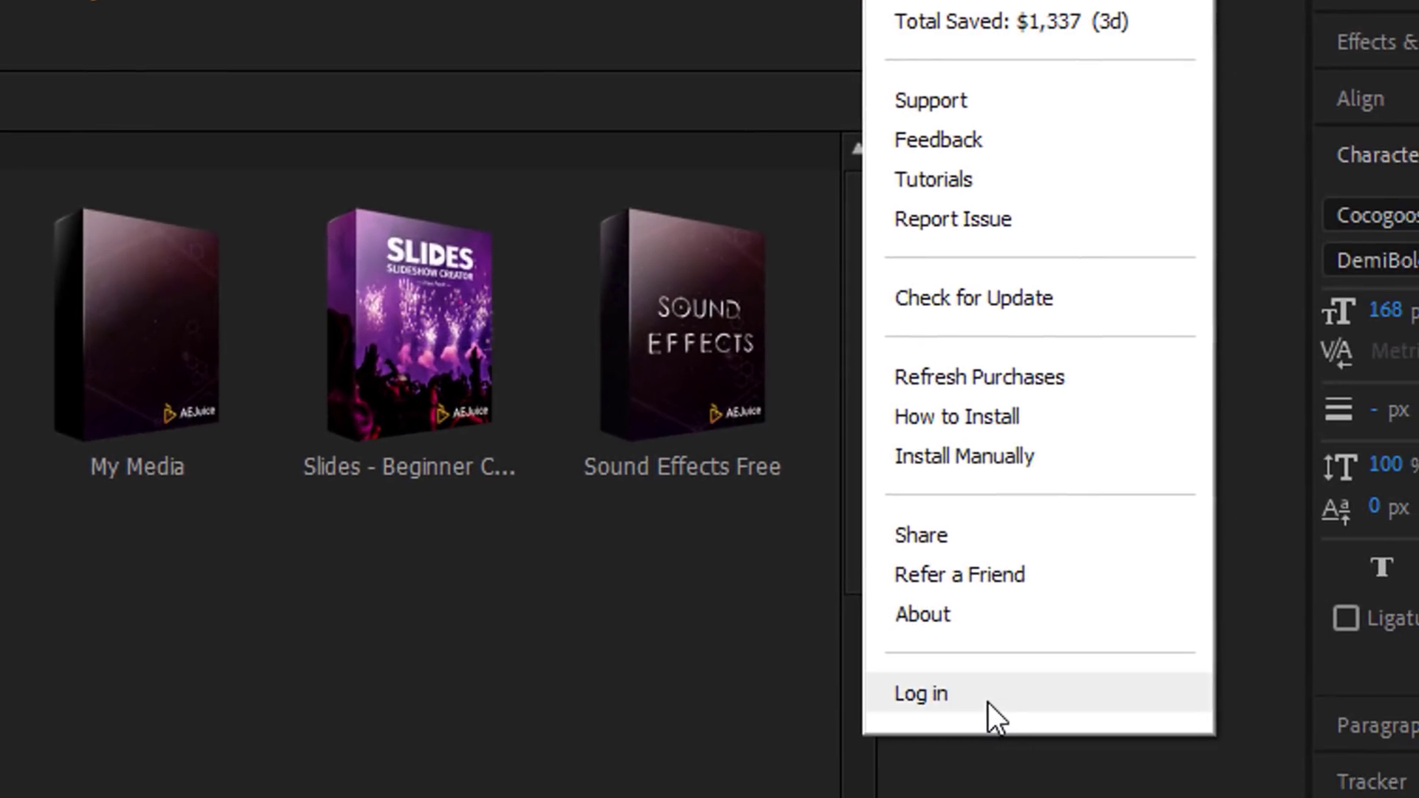
pyautogui.click(987, 698)
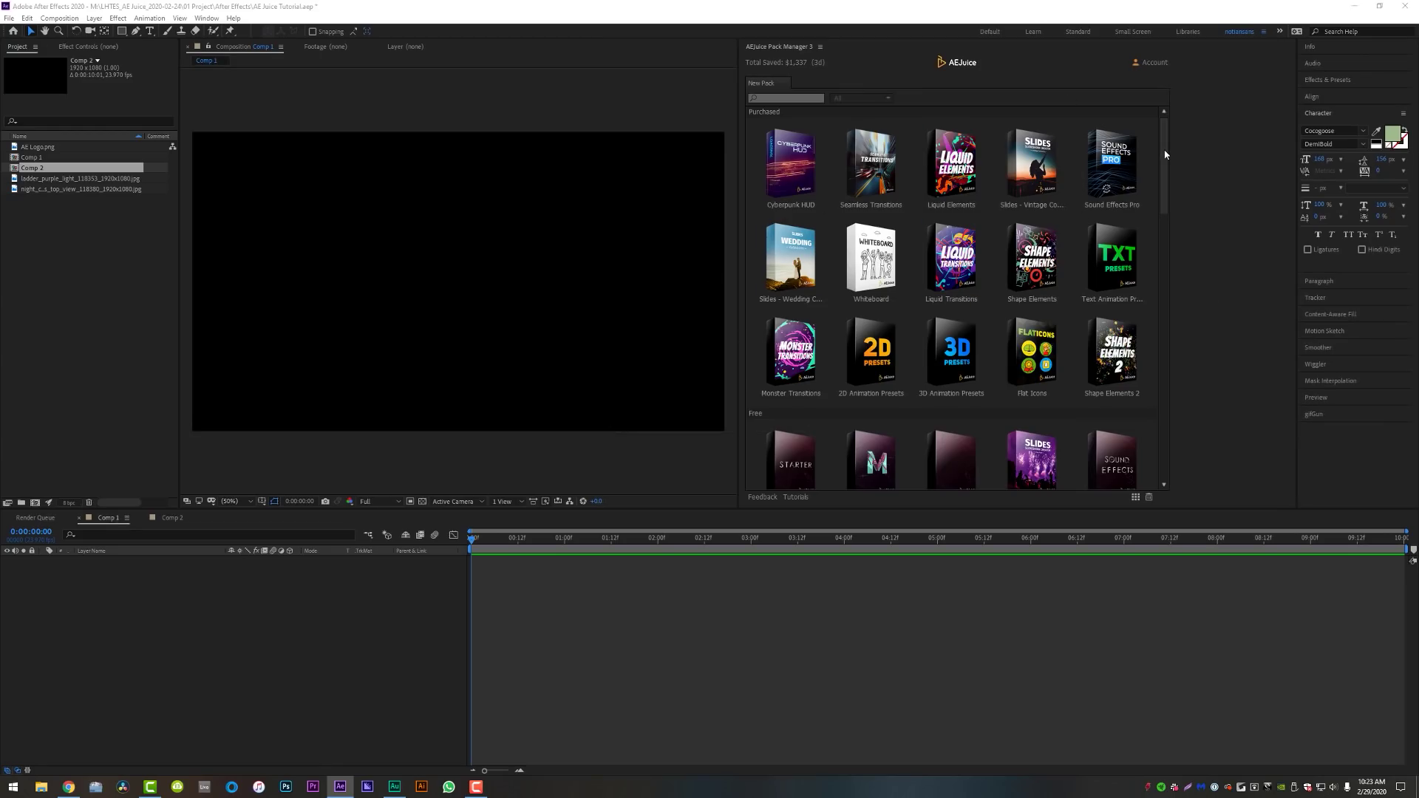
pyautogui.moveTo(1164, 155); pyautogui.dragTo(1184, 219)
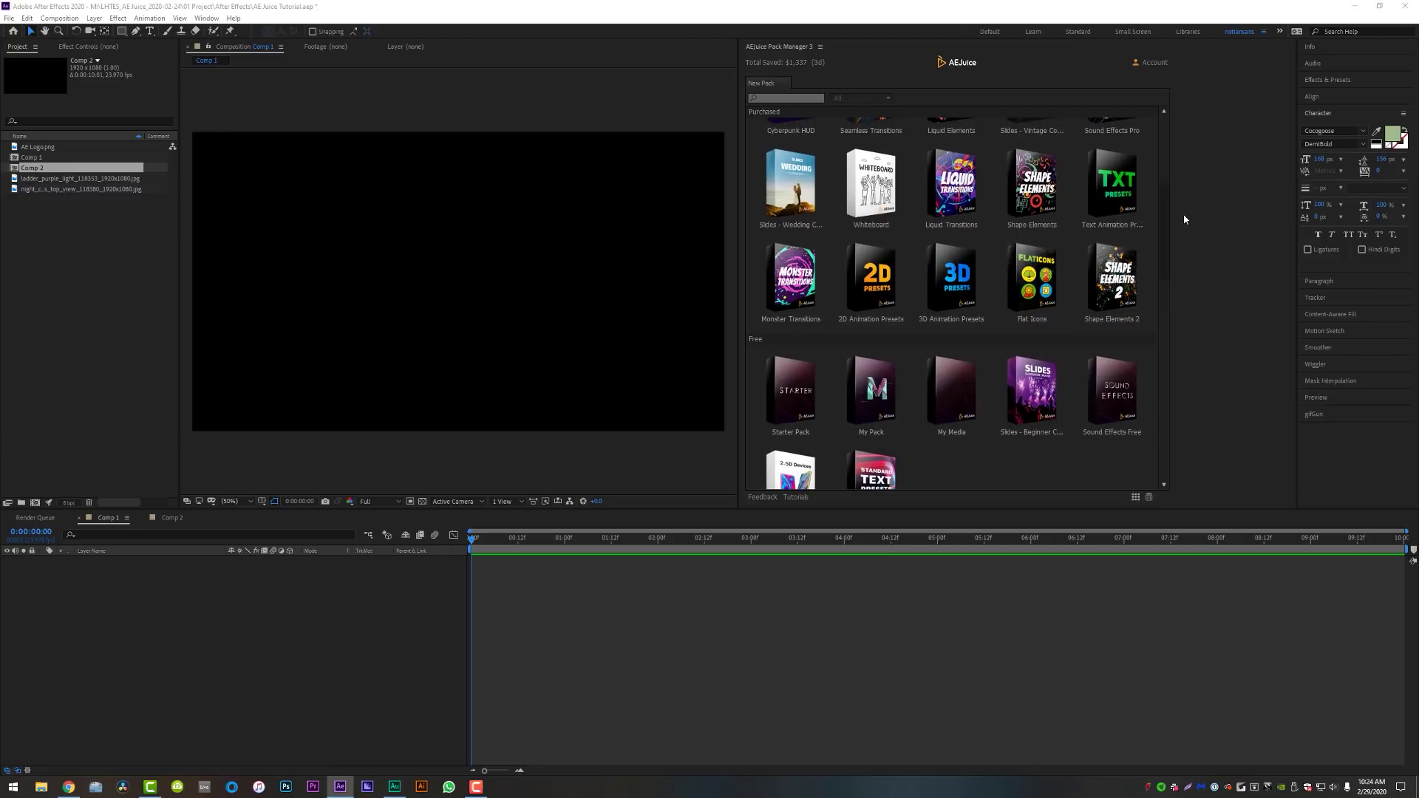
pyautogui.click(790, 410)
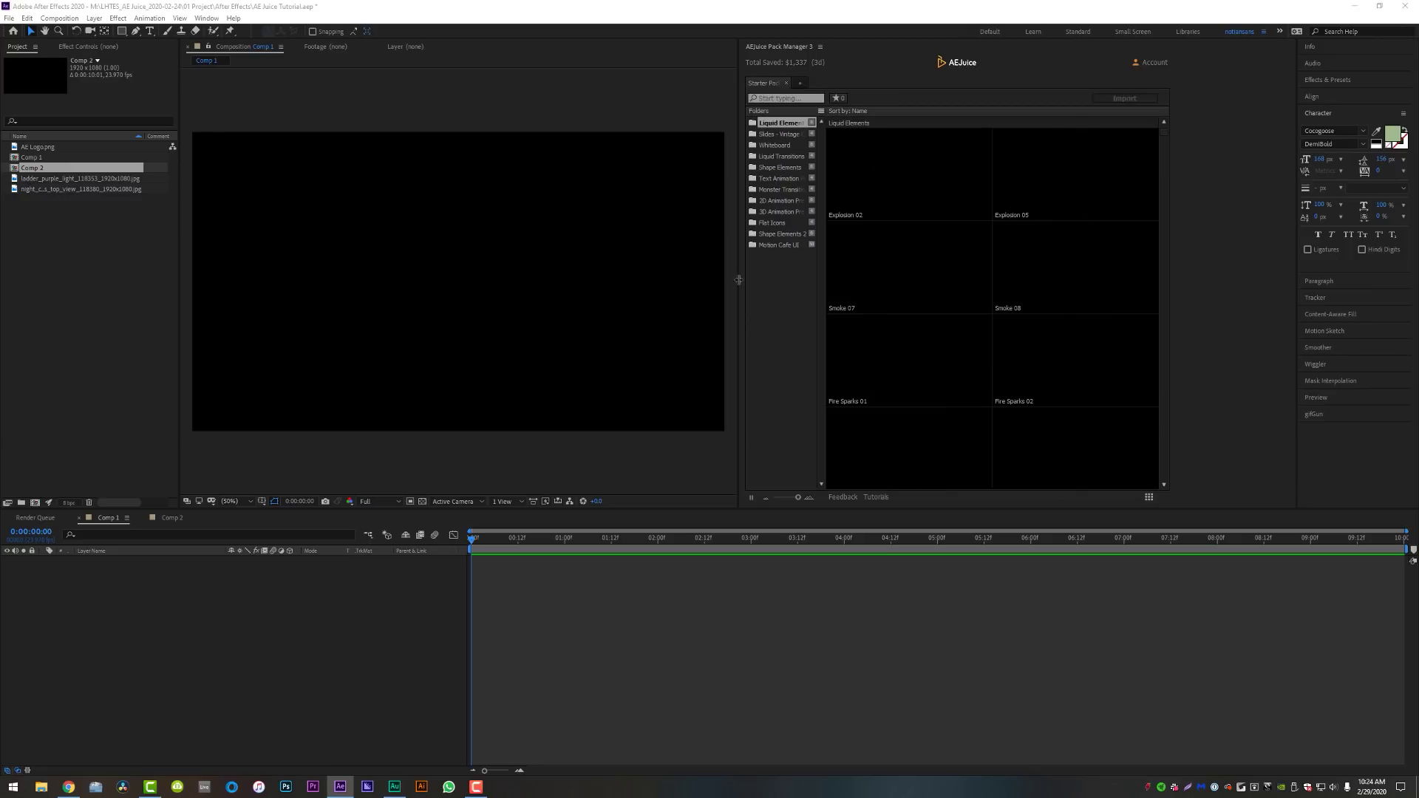
# Step: Widen the AEJuice preview grid and pause the animated thumbnail previews
pyautogui.moveTo(736, 283); pyautogui.dragTo(665, 281)
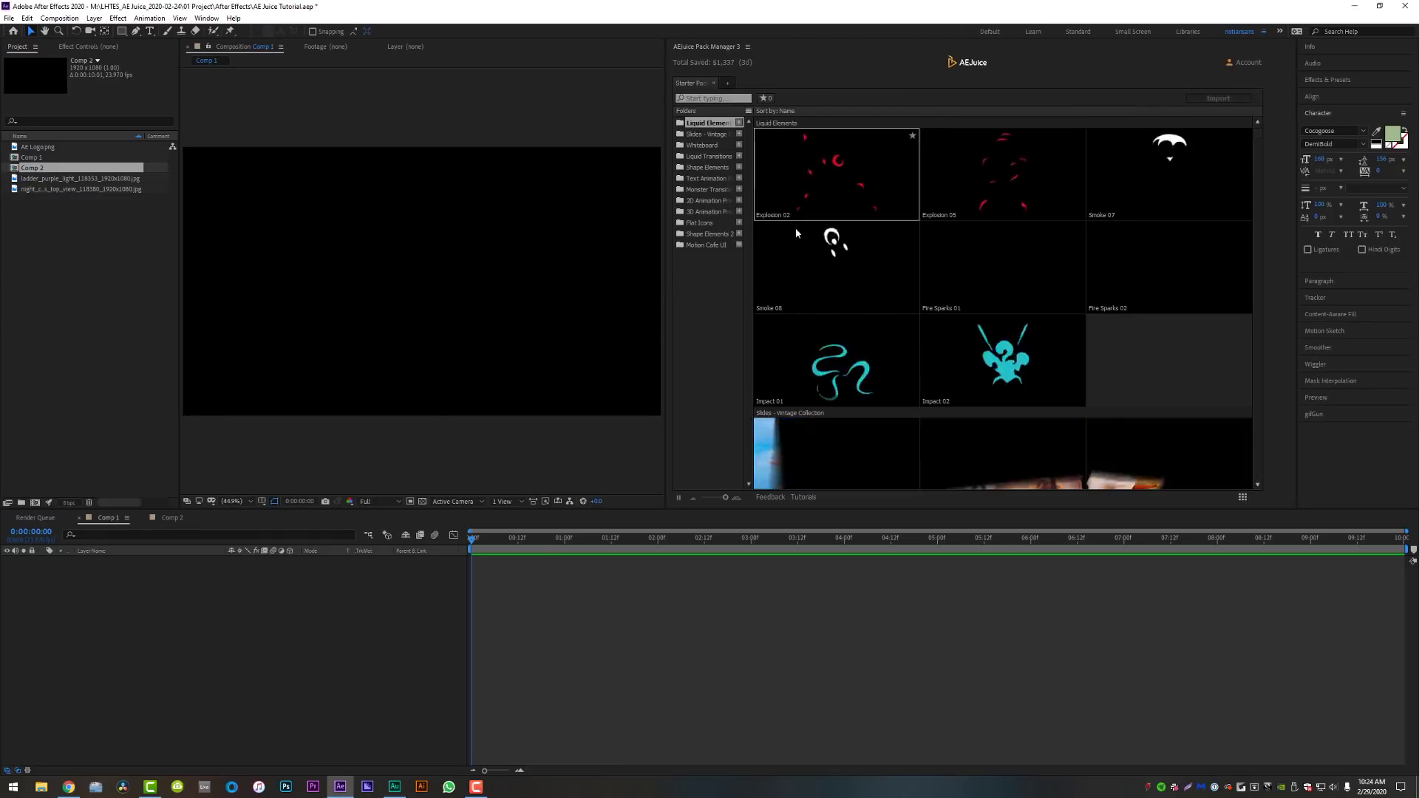
pyautogui.scroll(-1, 1155, 313)
pyautogui.scroll(-10, 1154, 313)
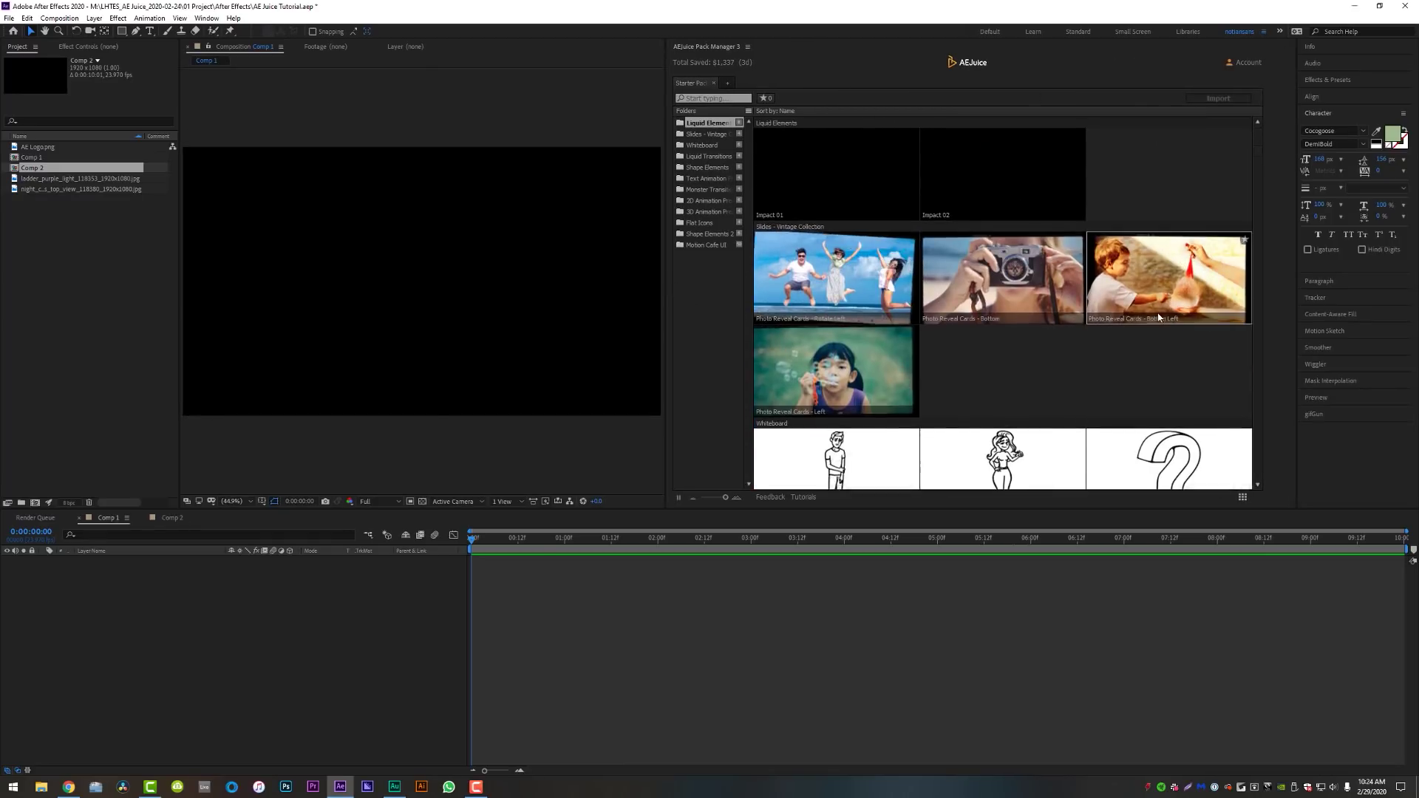
pyautogui.scroll(-12, 1155, 313)
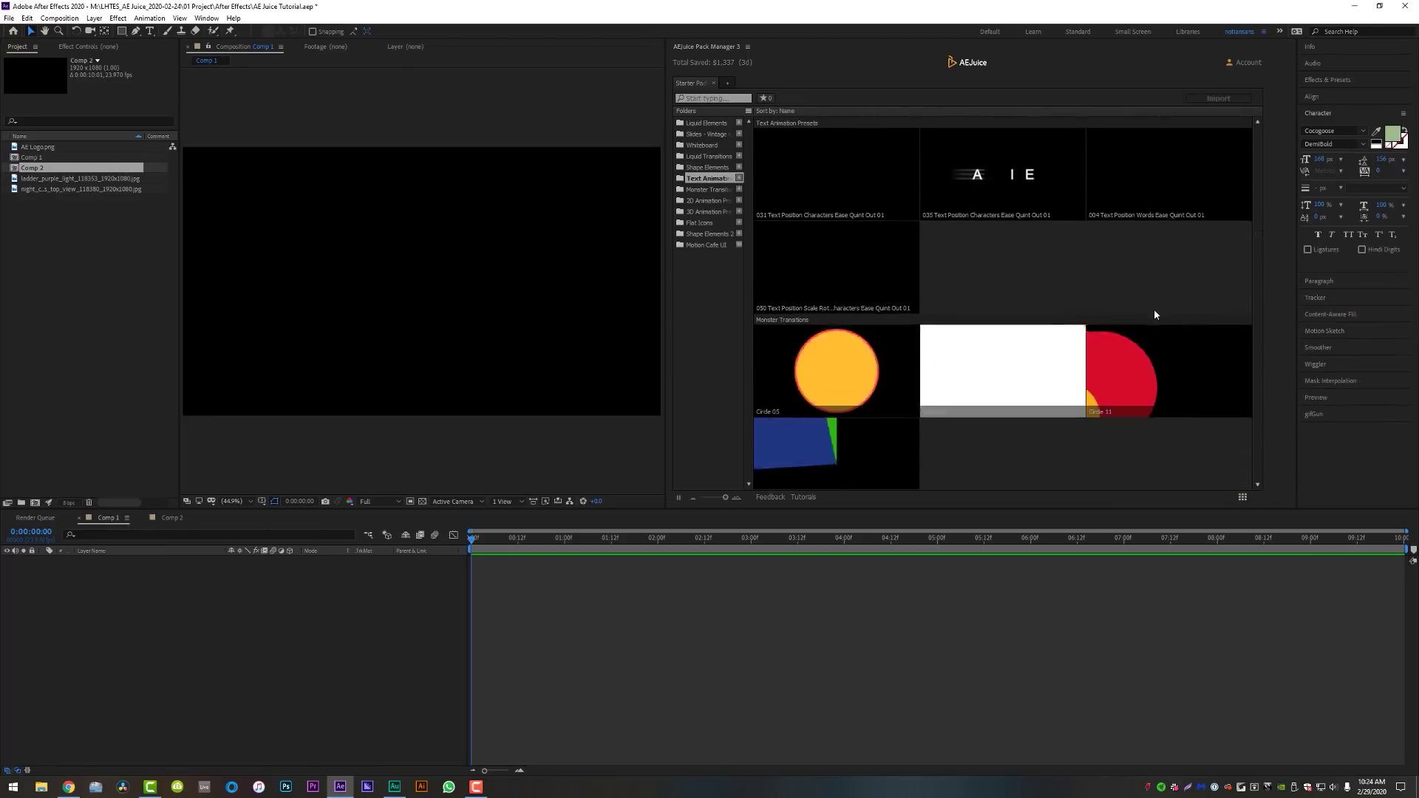
pyautogui.scroll(20, 1154, 308)
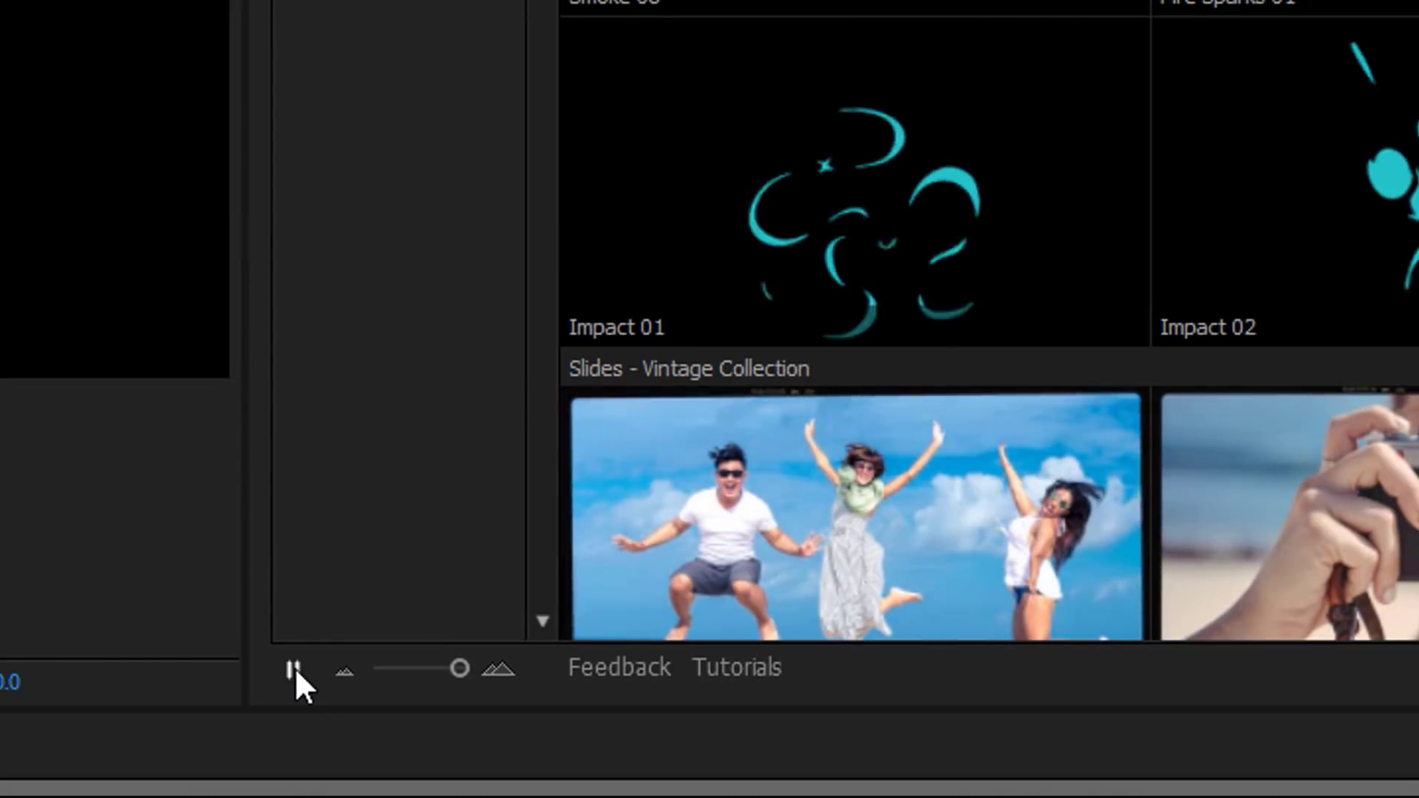
pyautogui.click(293, 669)
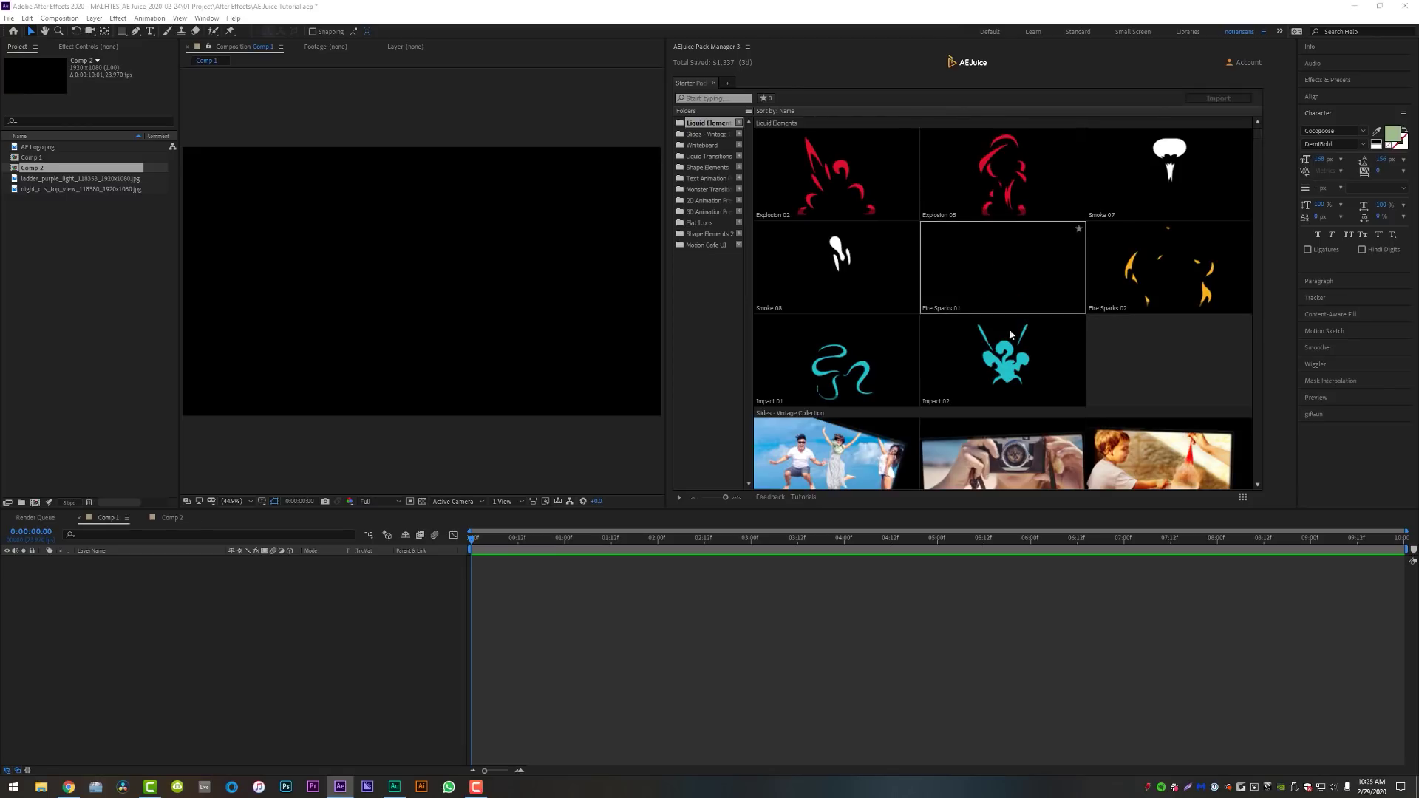
# Step: Browse the Liquid Elements and import Explosion 05
pyautogui.scroll(-15, 1002, 266)
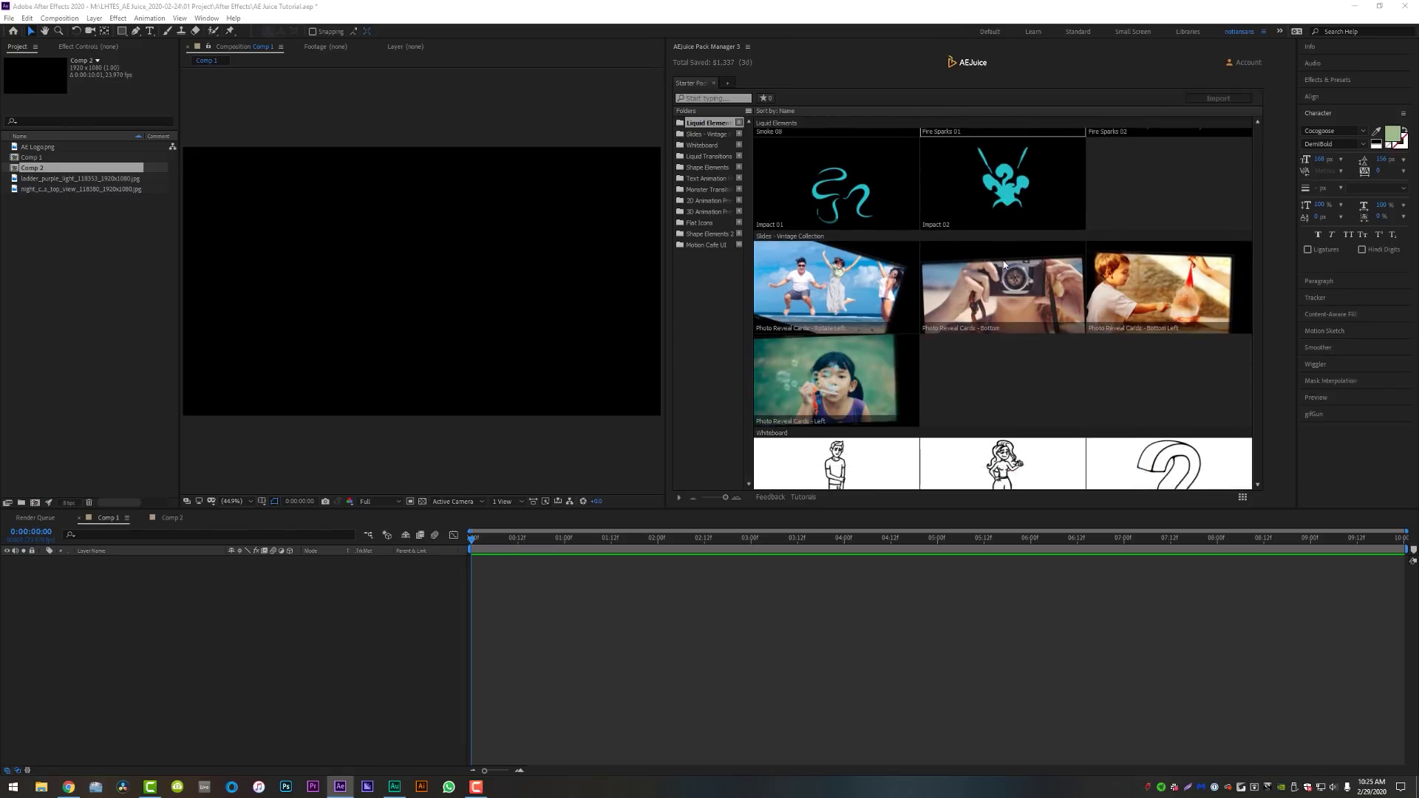
pyautogui.scroll(-4, 1006, 260)
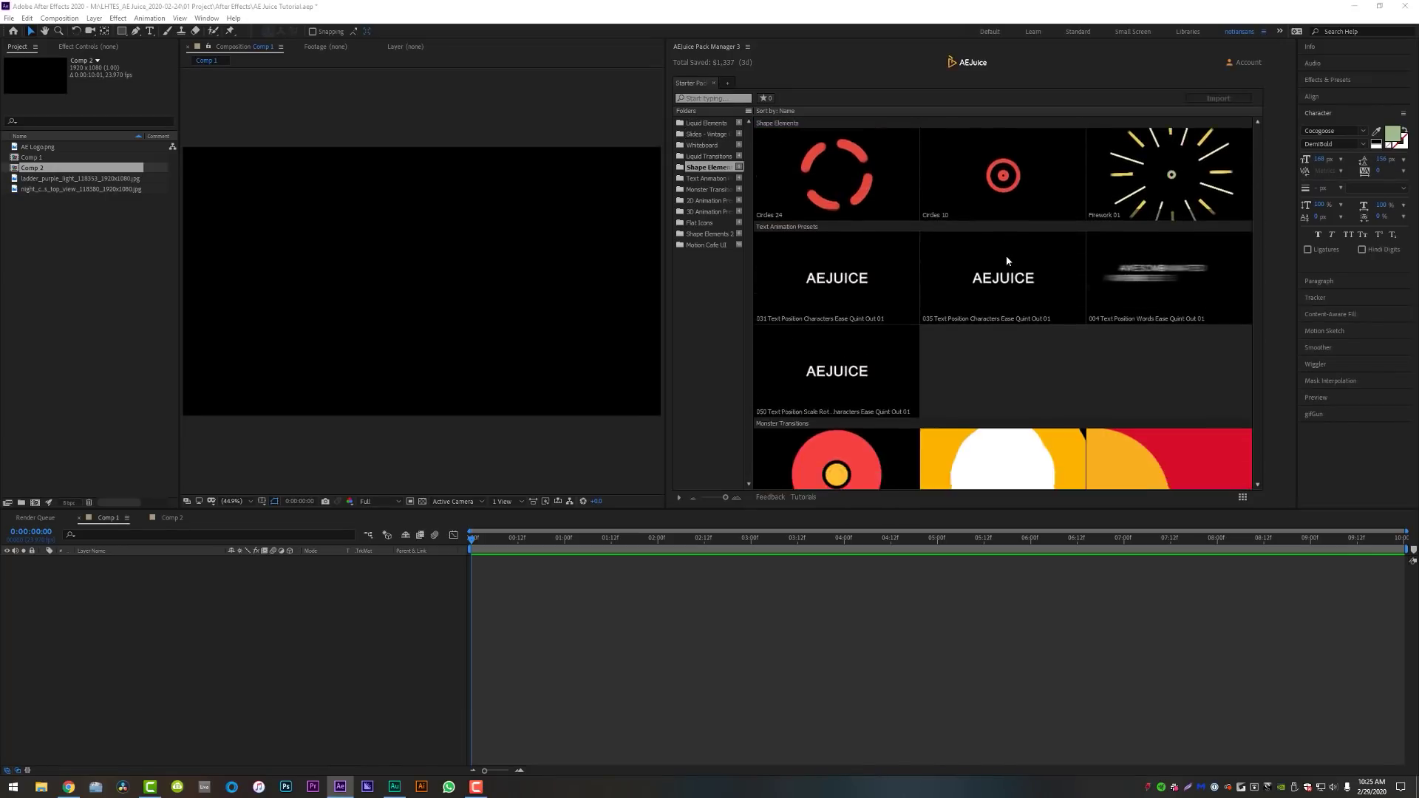
pyautogui.scroll(18, 1006, 259)
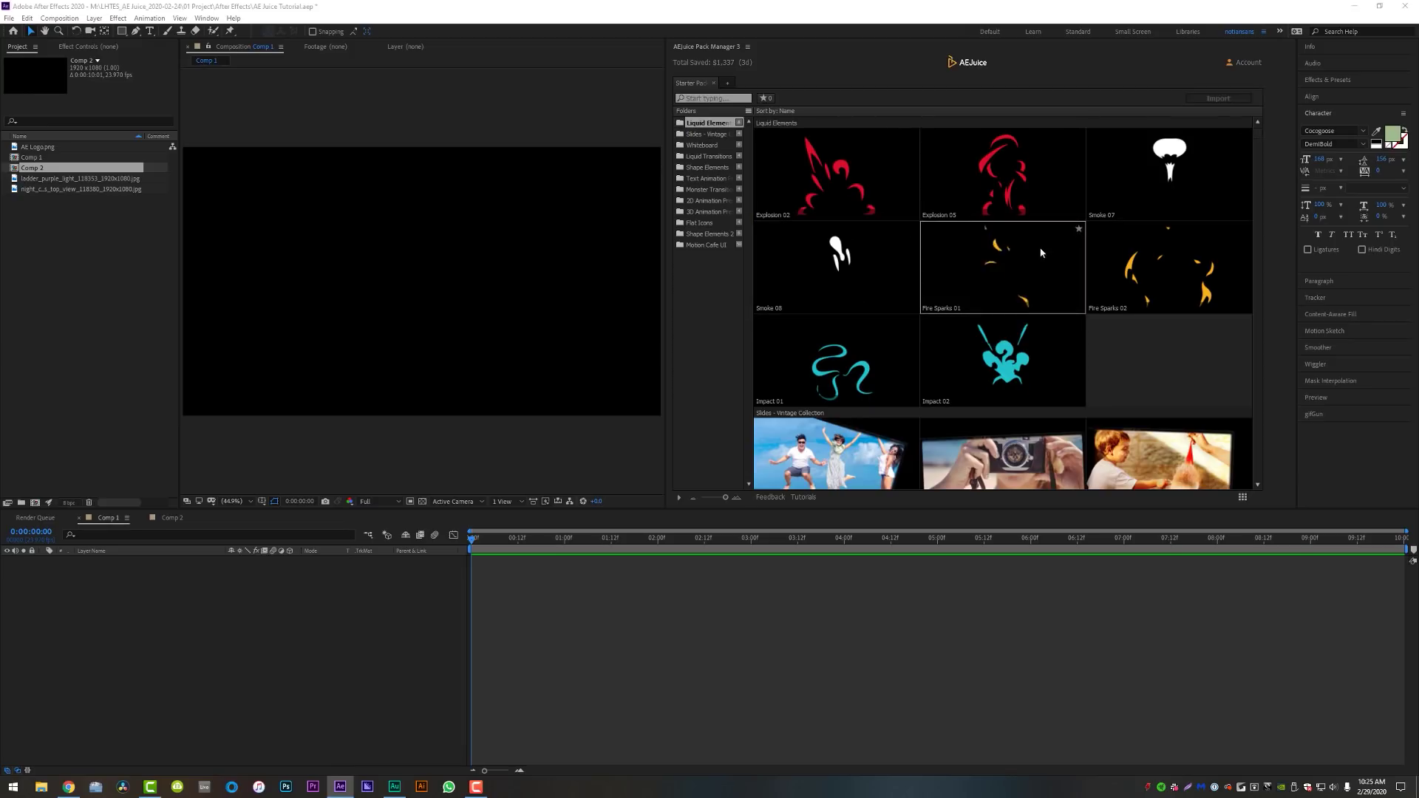
pyautogui.scroll(-15, 1002, 267)
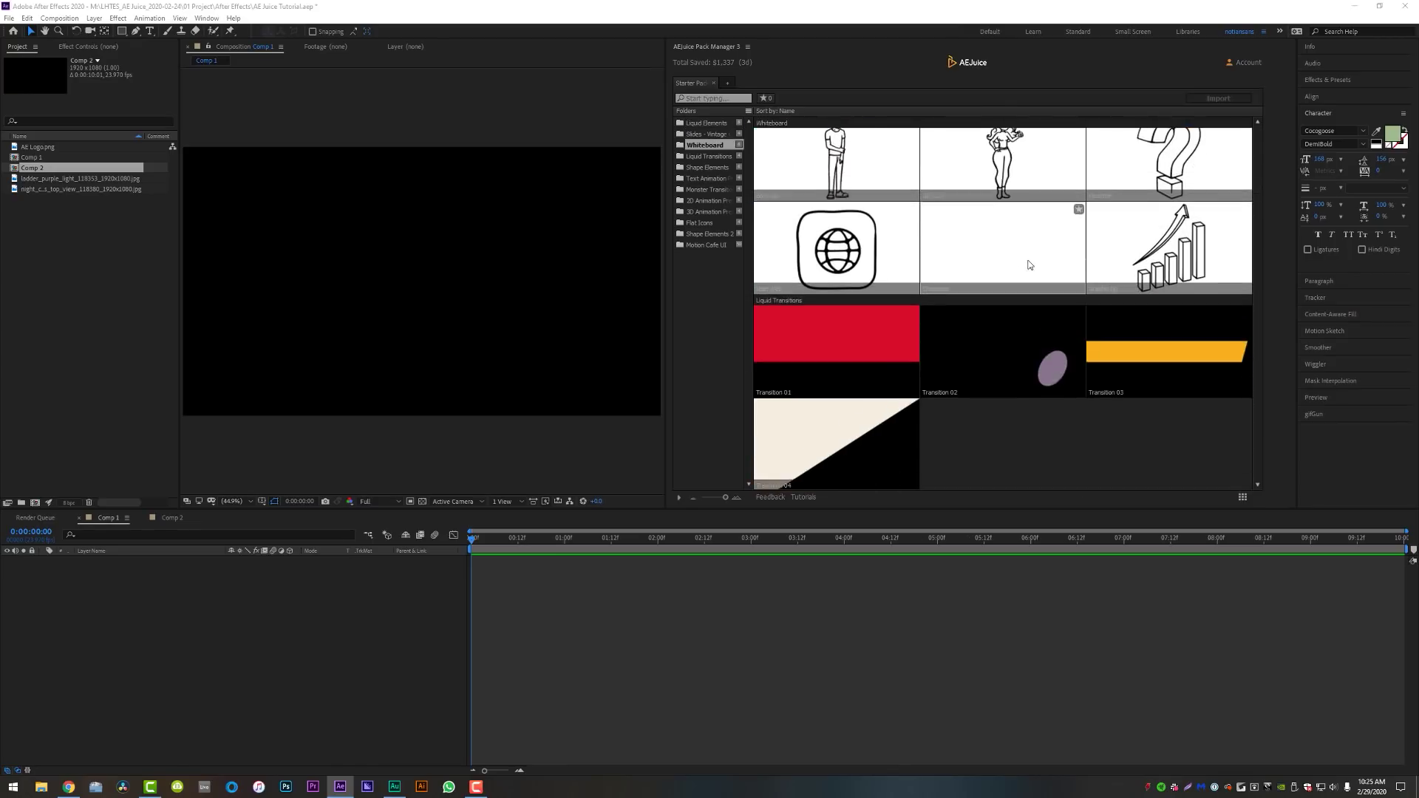
pyautogui.scroll(15, 1027, 260)
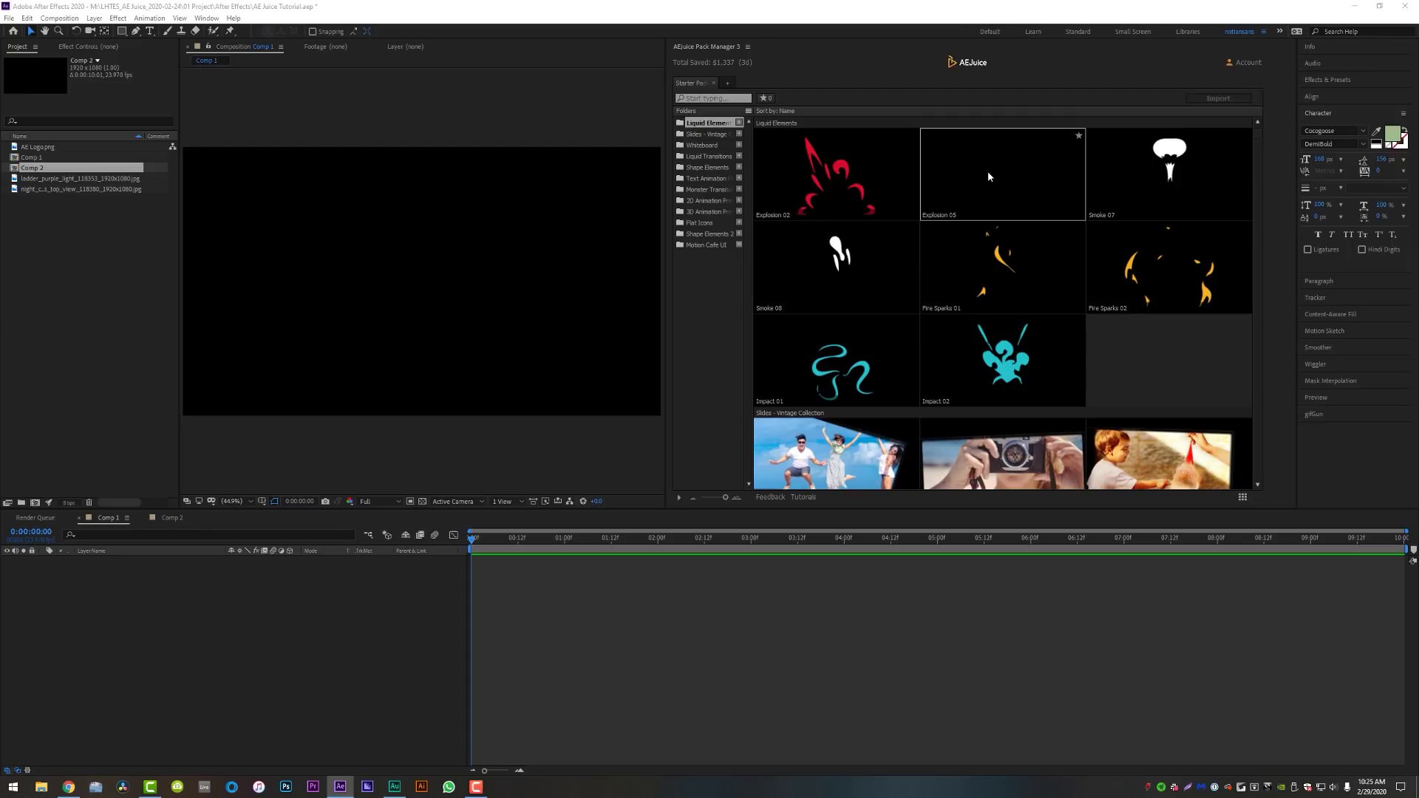
pyautogui.doubleClick(983, 176)
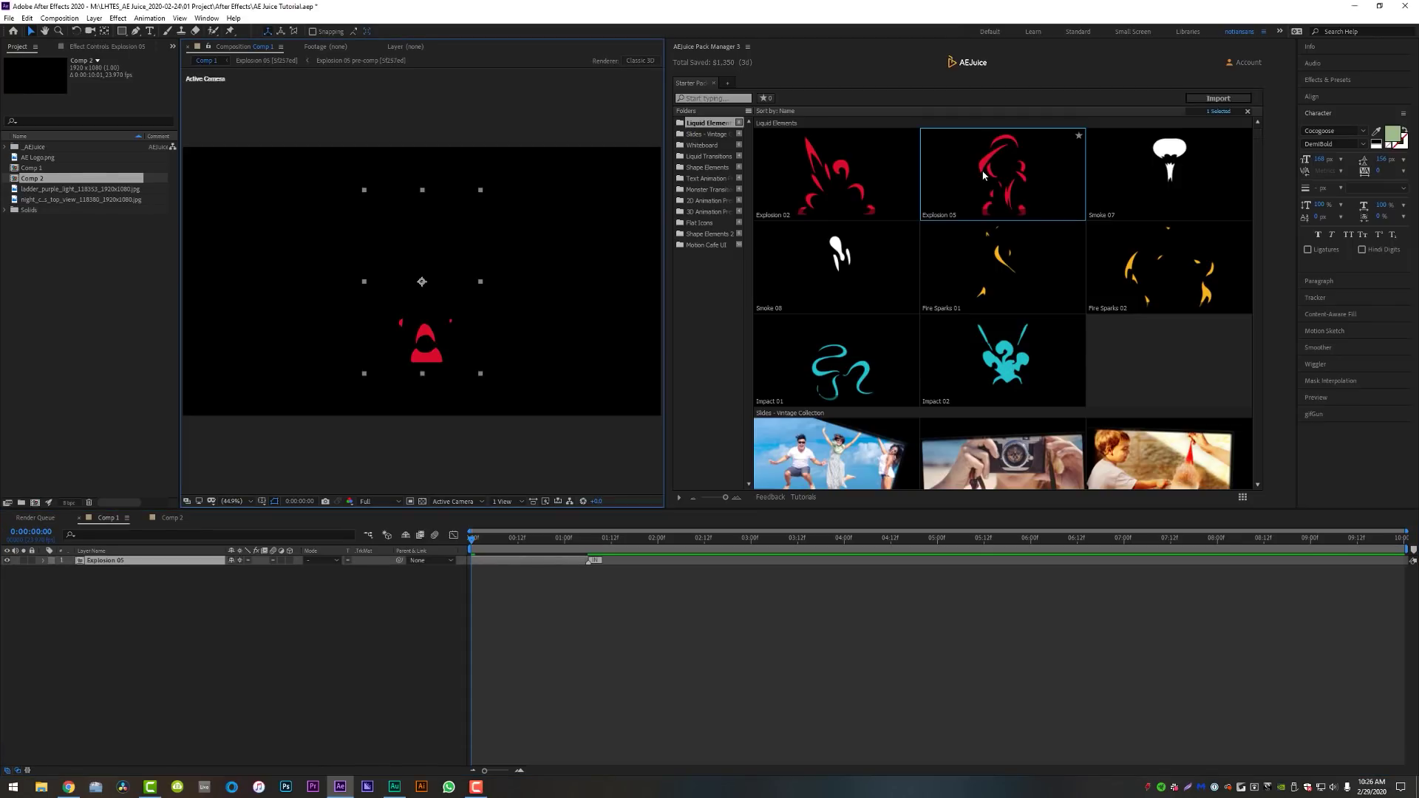
# Step: Preview Explosion 05, remove it, then add it to Comp 1 again
pyautogui.click(442, 564)
pyautogui.press('space')
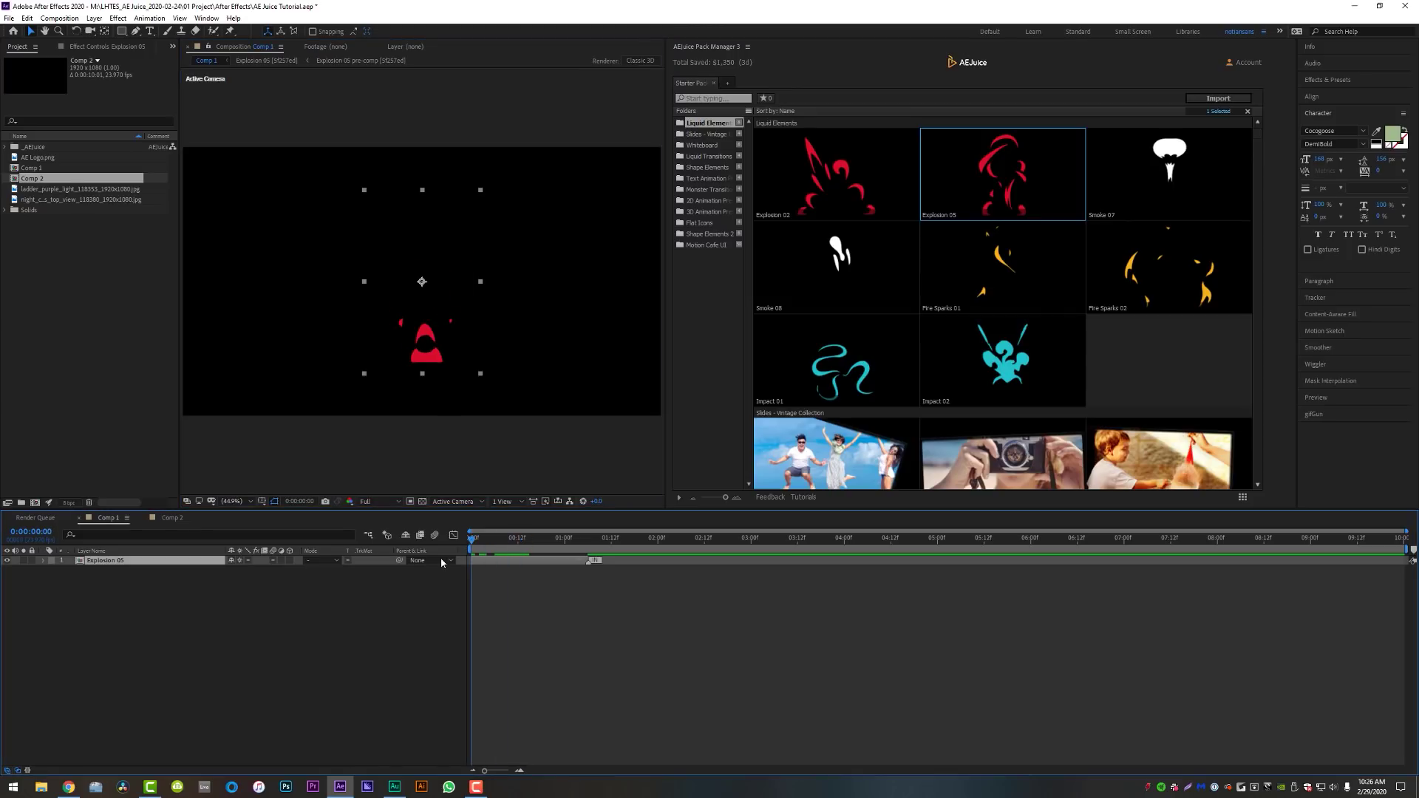
pyautogui.press('Delete')
pyautogui.moveTo(998, 174); pyautogui.dragTo(610, 606)
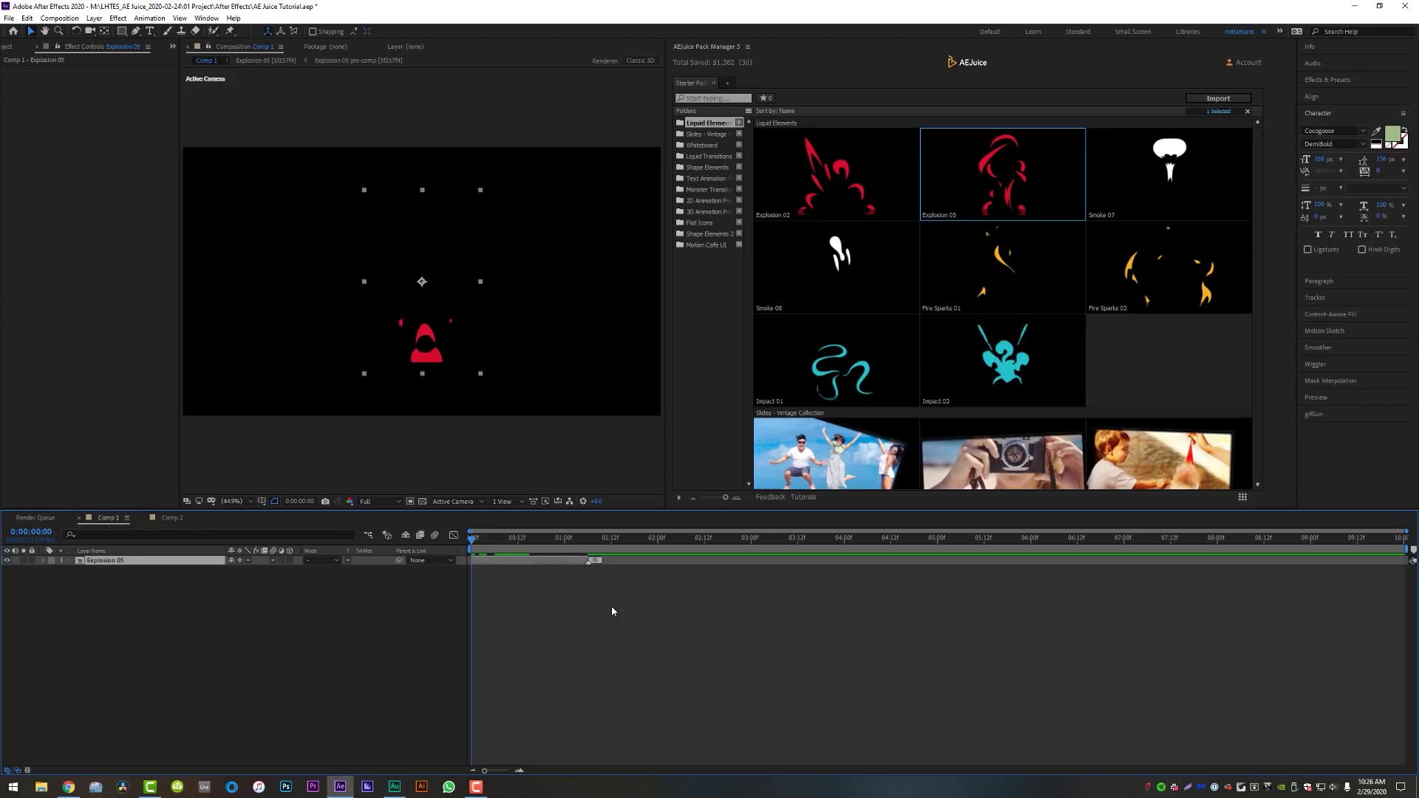
pyautogui.press('Delete')
pyautogui.click(999, 169)
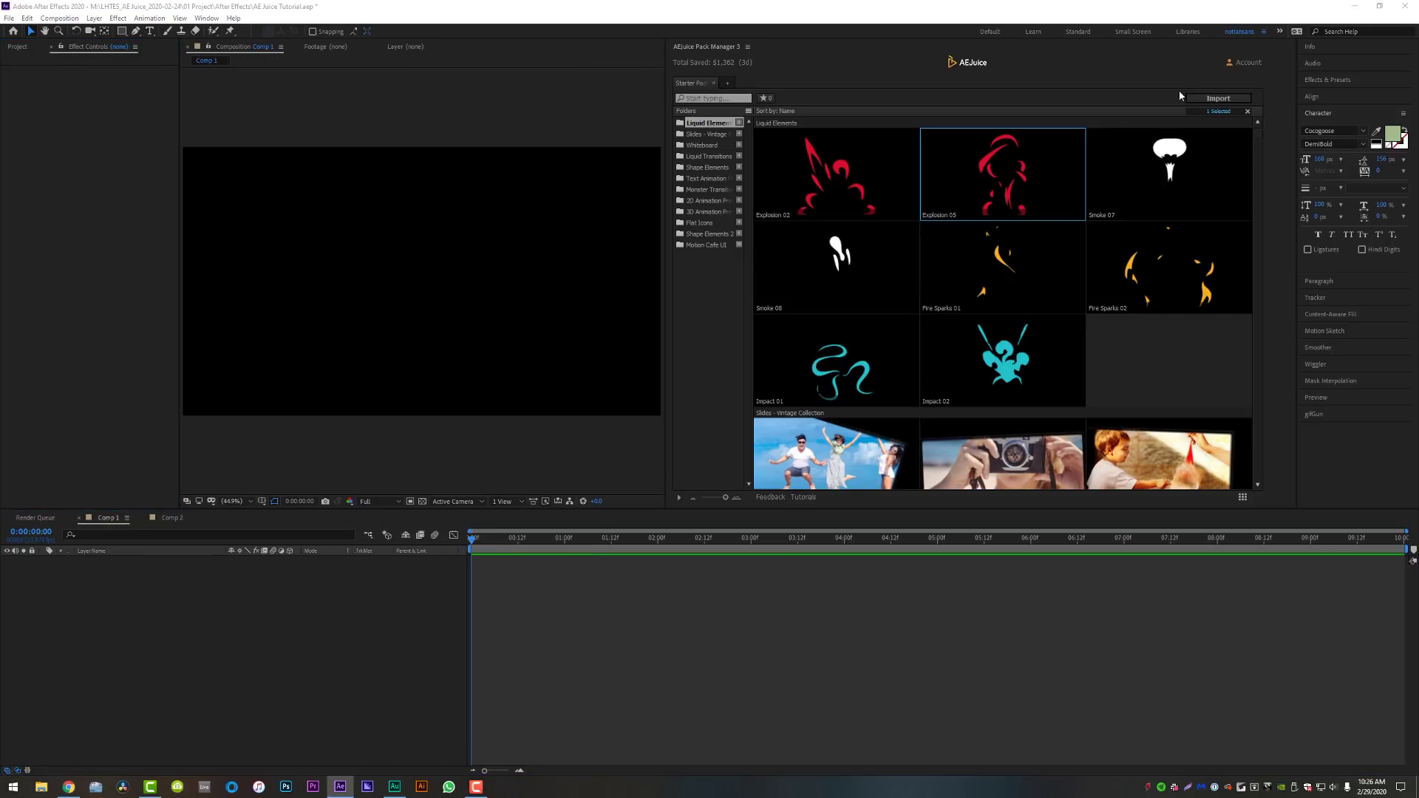
pyautogui.click(1239, 101)
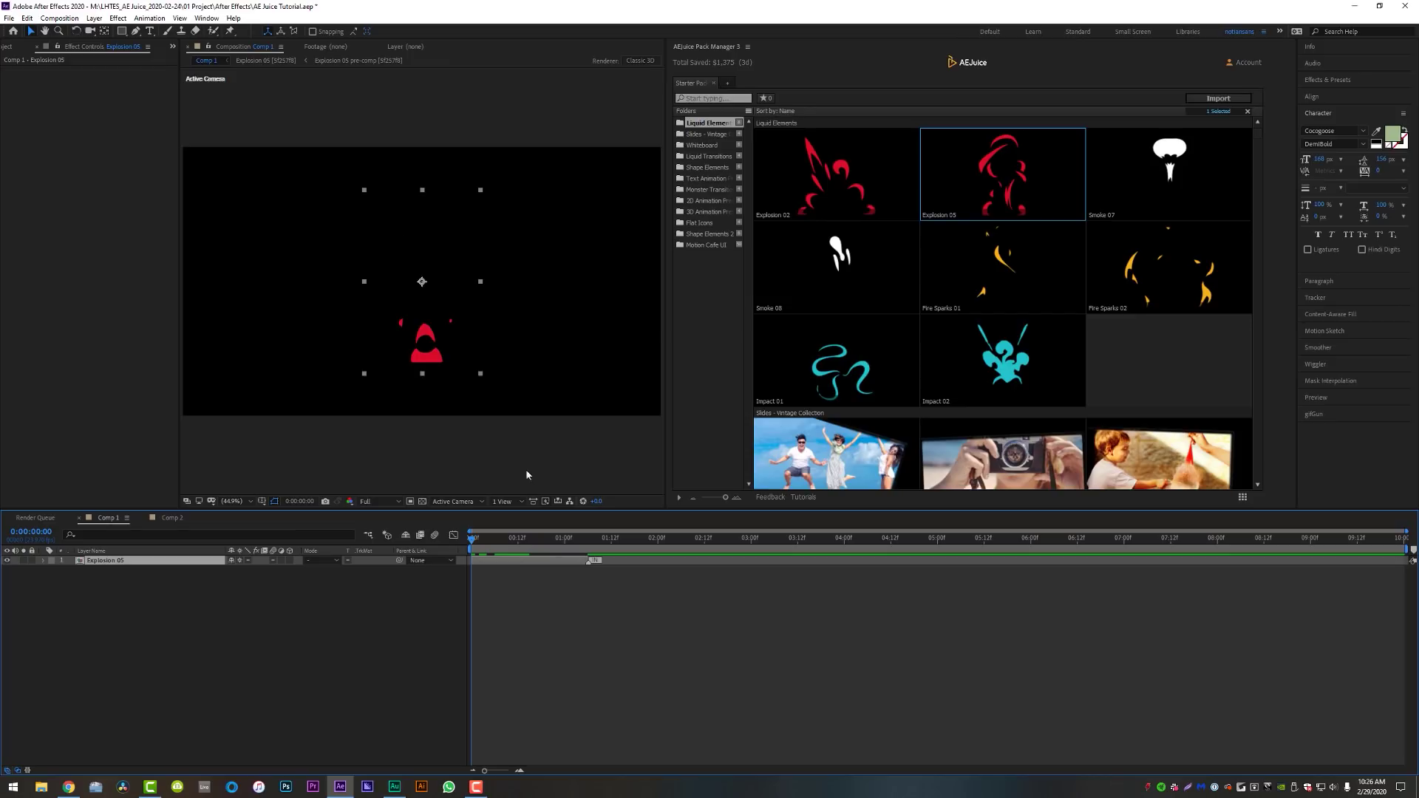
# Step: Scale Explosion 05 to 140%, move it lower in the frame, and open its pre-comp
pyautogui.press('s')
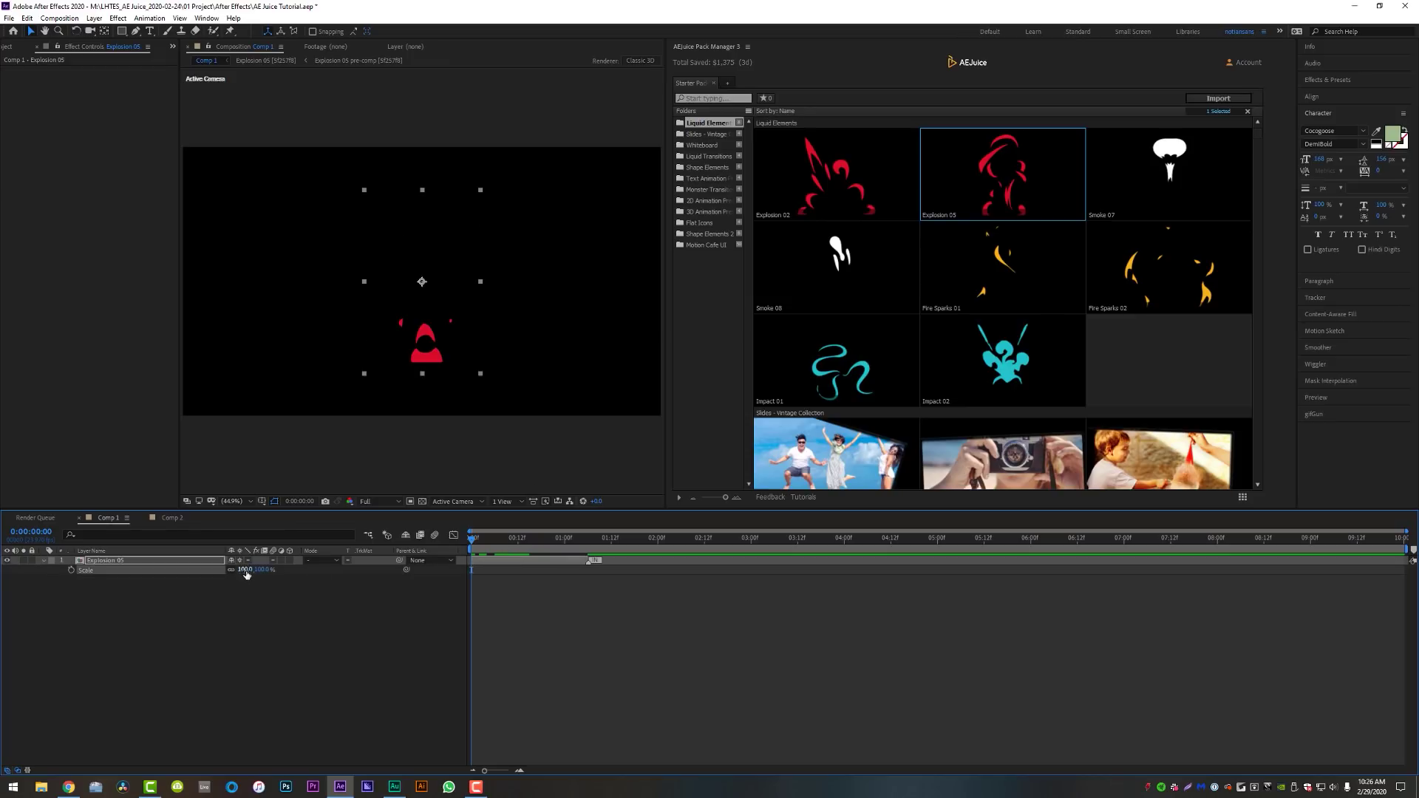
pyautogui.moveTo(247, 570); pyautogui.dragTo(271, 570)
pyautogui.moveTo(406, 392)
pyautogui.mouseDown()
pyautogui.moveTo(390, 313)
pyautogui.moveTo(409, 367)
pyautogui.mouseUp()
pyautogui.click(289, 560)
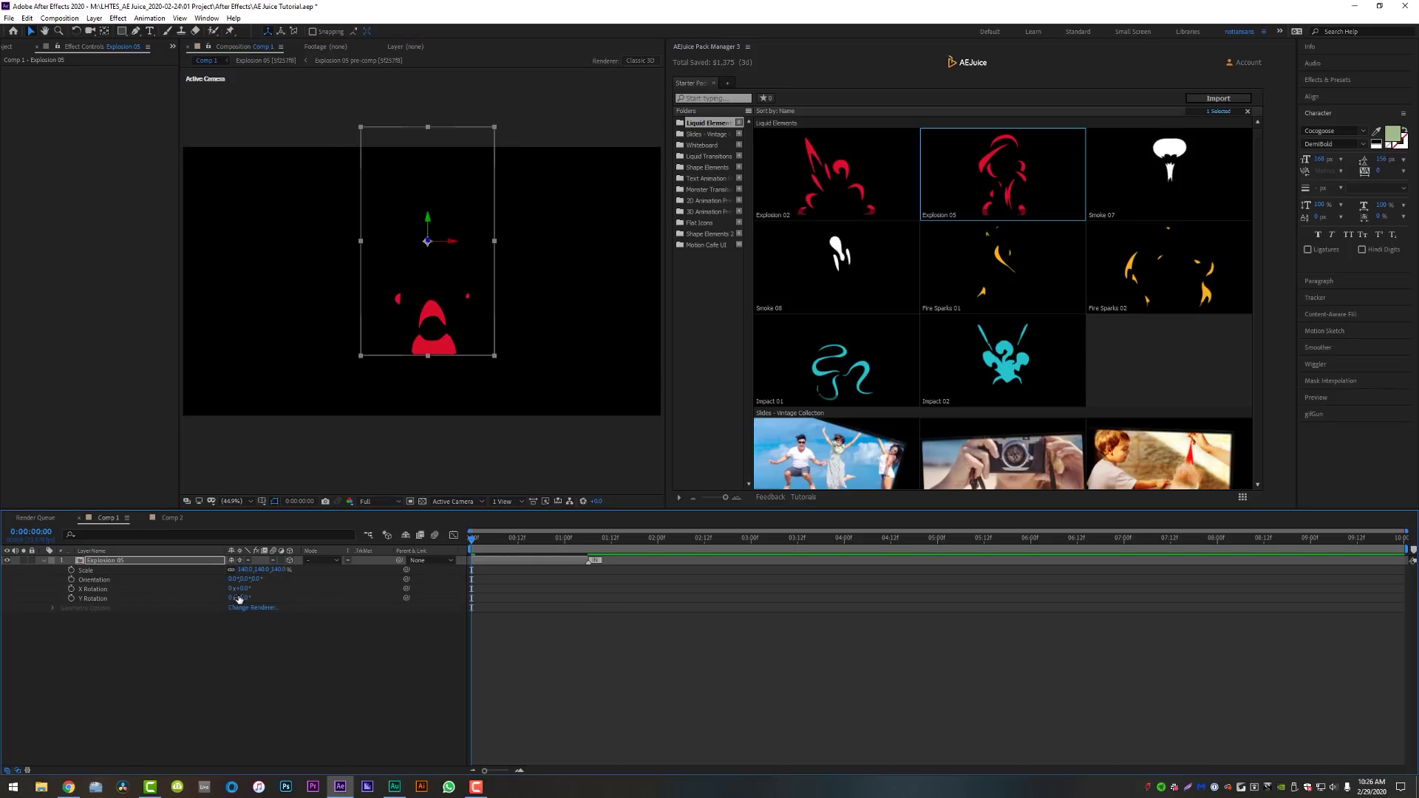
pyautogui.moveTo(262, 589)
pyautogui.mouseDown()
pyautogui.moveTo(277, 589)
pyautogui.moveTo(246, 589)
pyautogui.mouseUp()
pyautogui.click(290, 560)
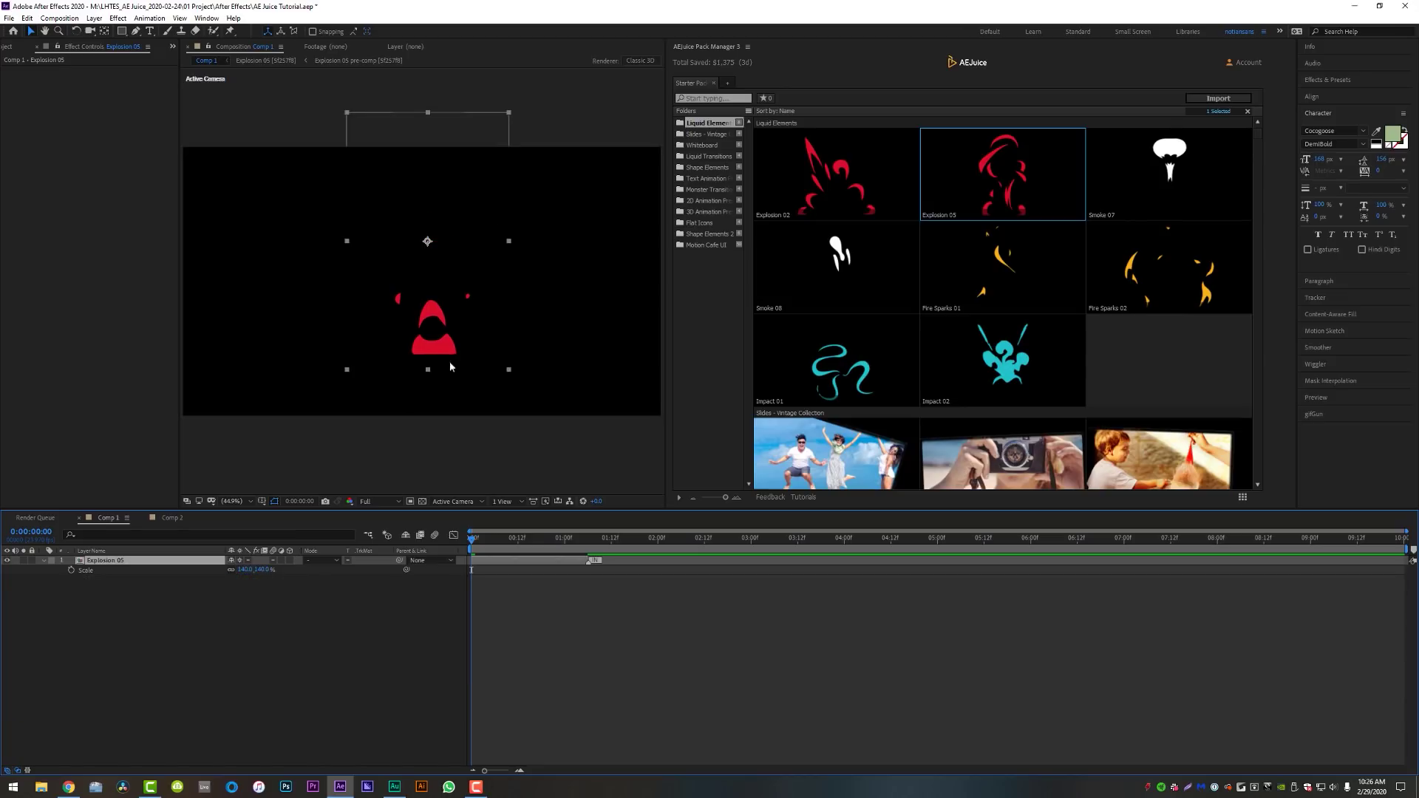
pyautogui.moveTo(425, 346)
pyautogui.mouseDown()
pyautogui.moveTo(395, 367)
pyautogui.moveTo(423, 350)
pyautogui.mouseUp()
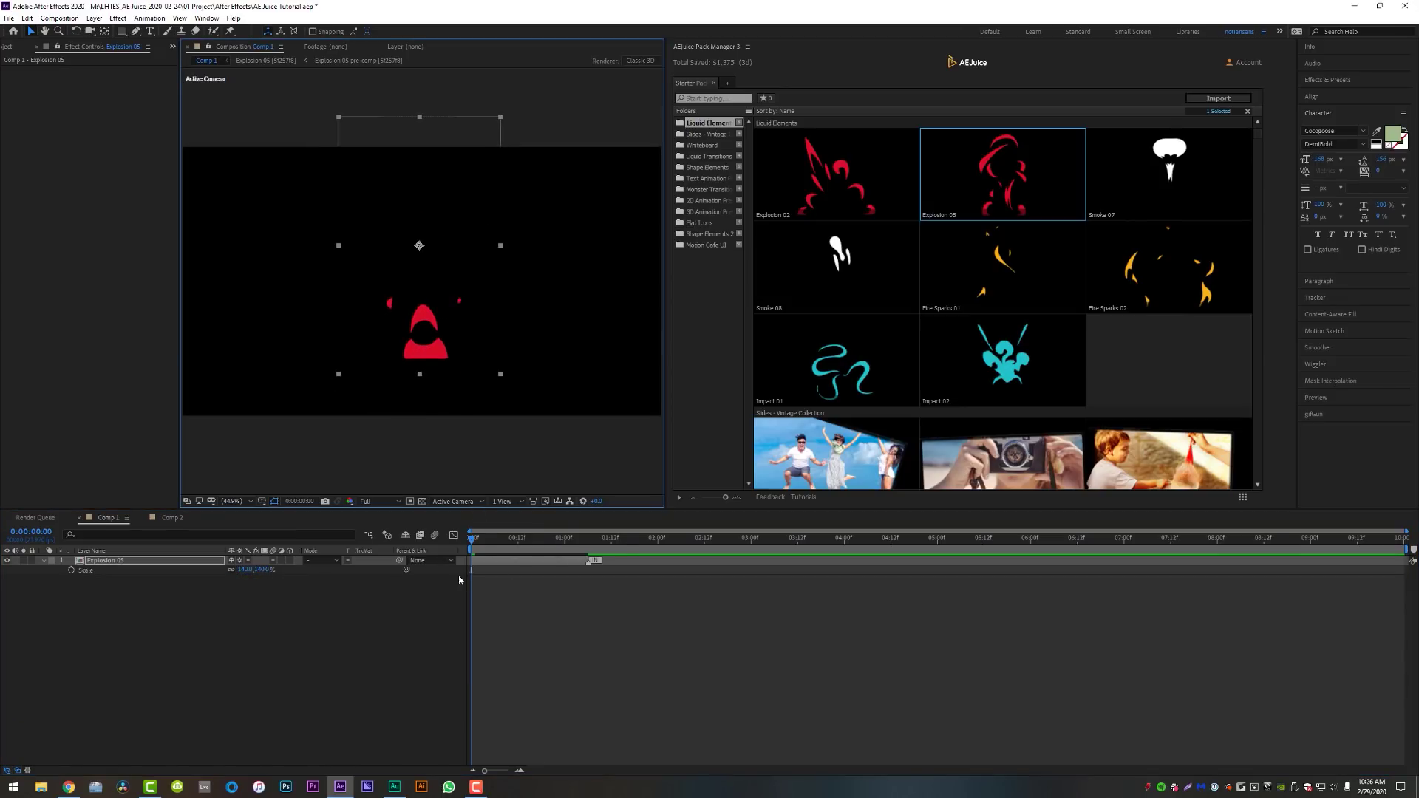
pyautogui.doubleClick(495, 564)
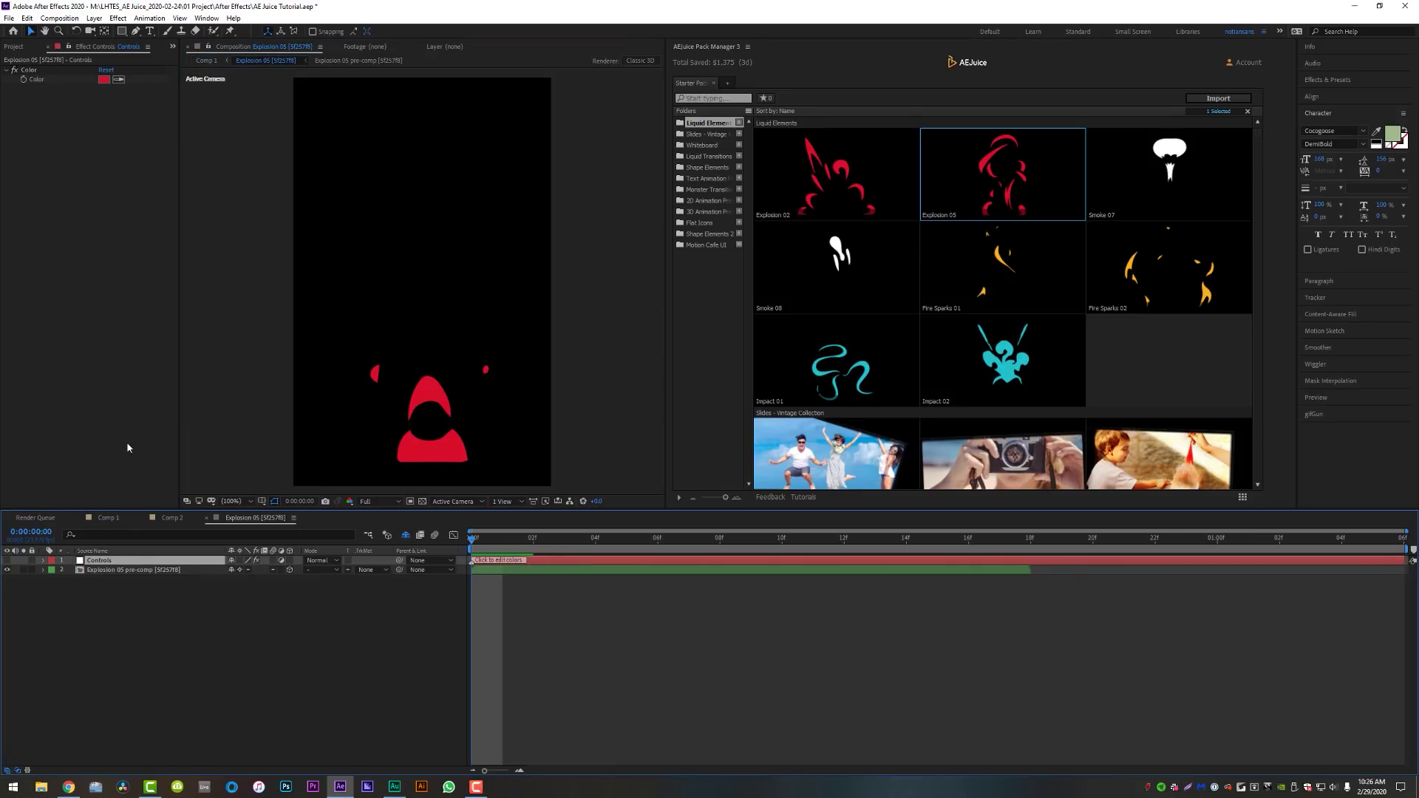
# Step: Change the Explosion 05 colour to white and preview it in Comp 1
pyautogui.click(103, 79)
pyautogui.moveTo(613, 337); pyautogui.dragTo(510, 296)
pyautogui.click(830, 326)
pyautogui.click(108, 518)
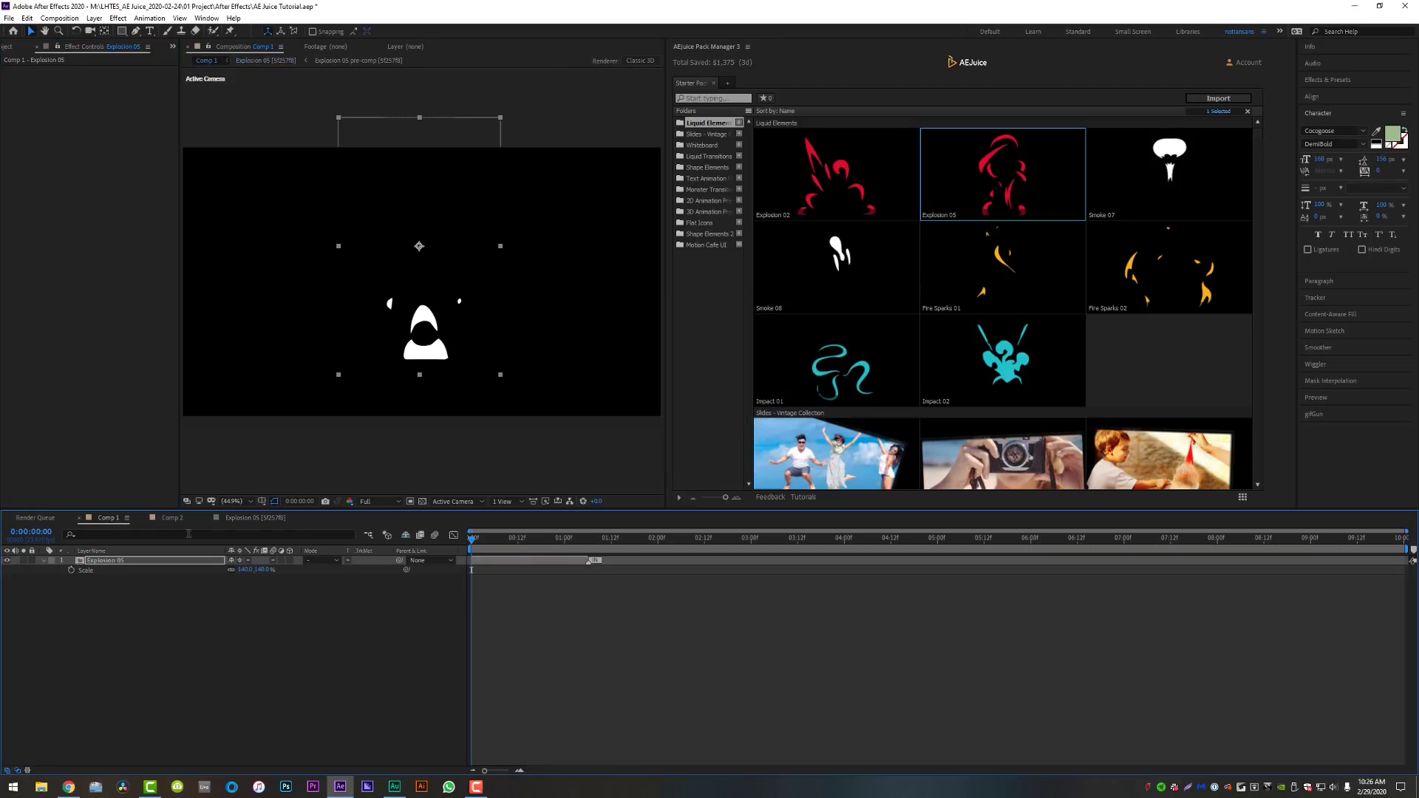
pyautogui.click(494, 542)
pyautogui.press('space')
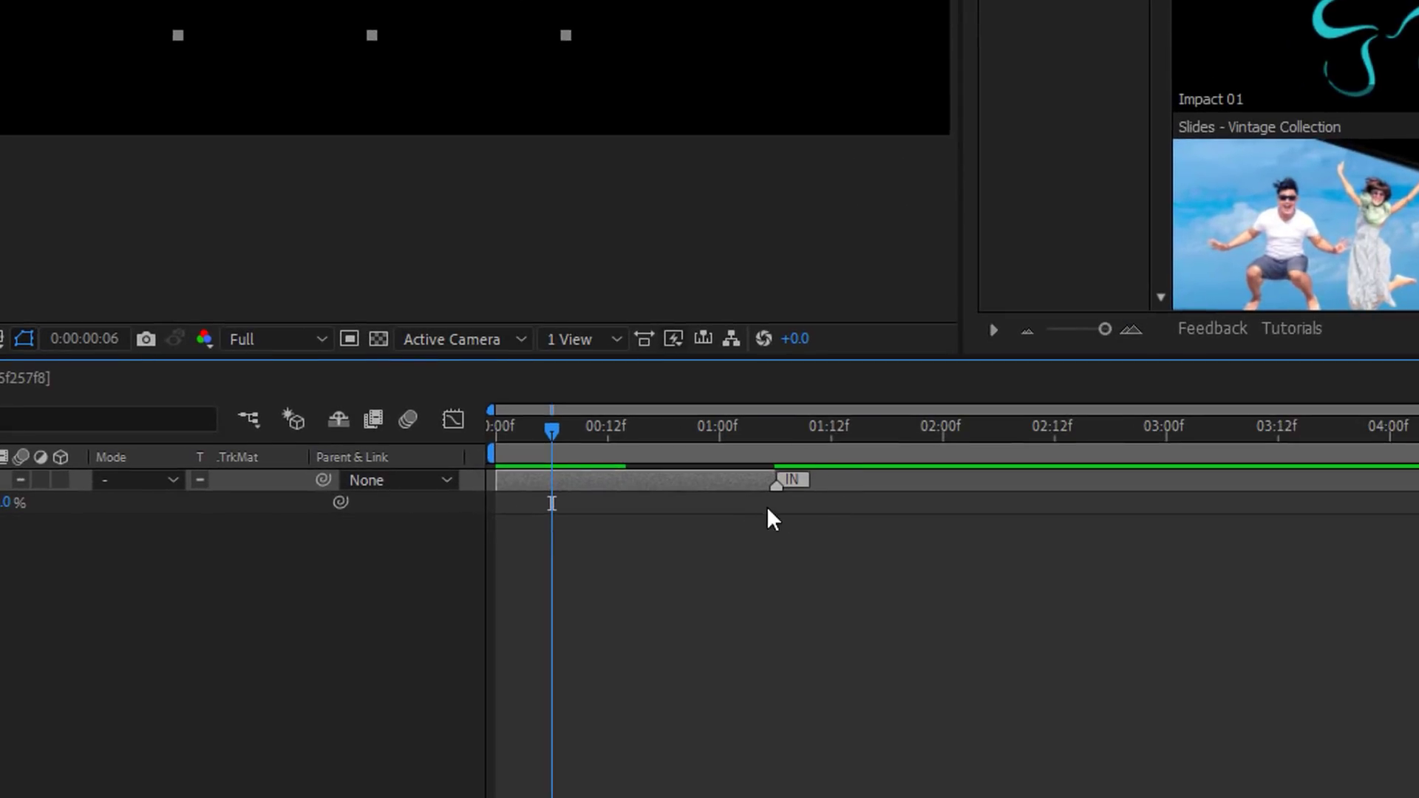
# Step: Retime the Explosion 05 layer so the explosion starts at frame 9
pyautogui.moveTo(790, 480); pyautogui.dragTo(614, 482)
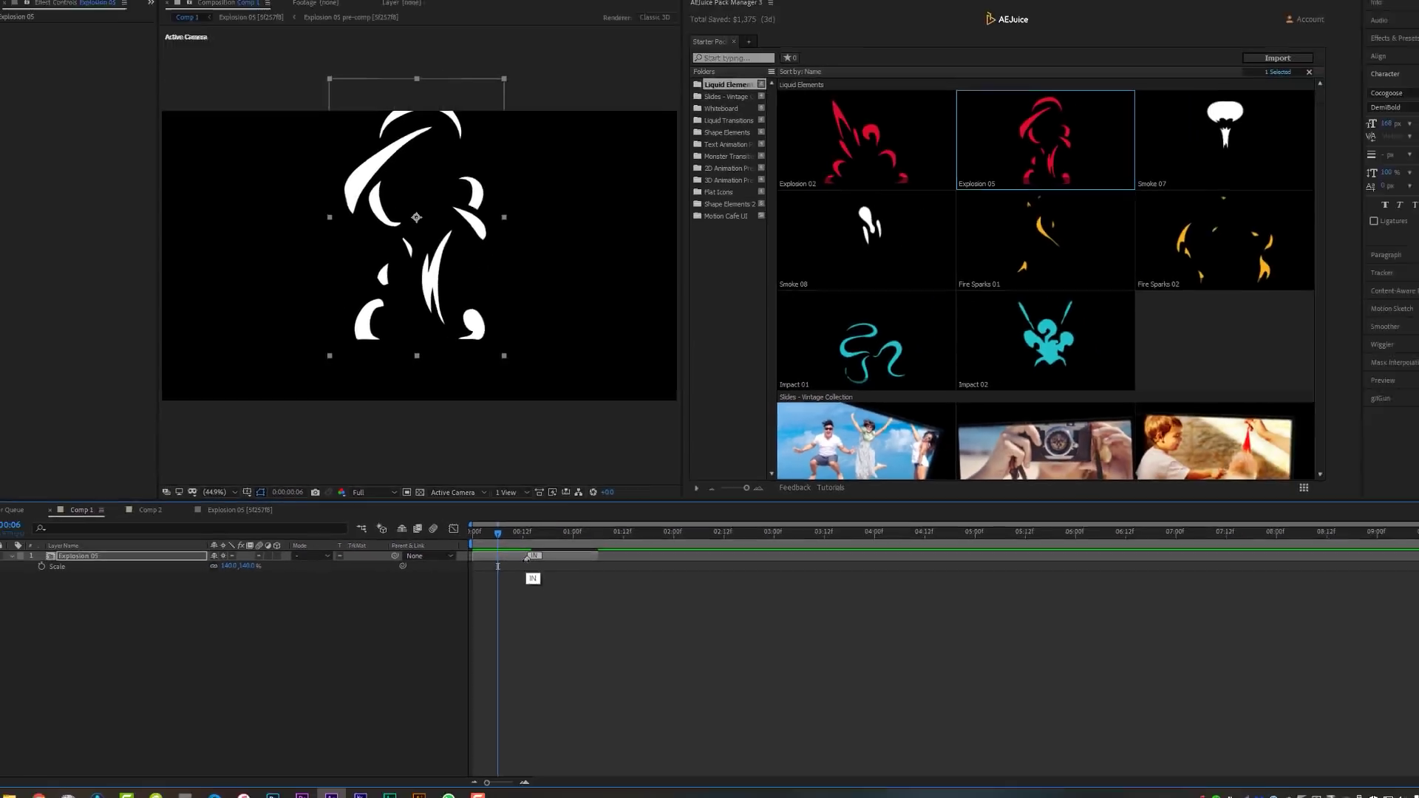
pyautogui.press('space')
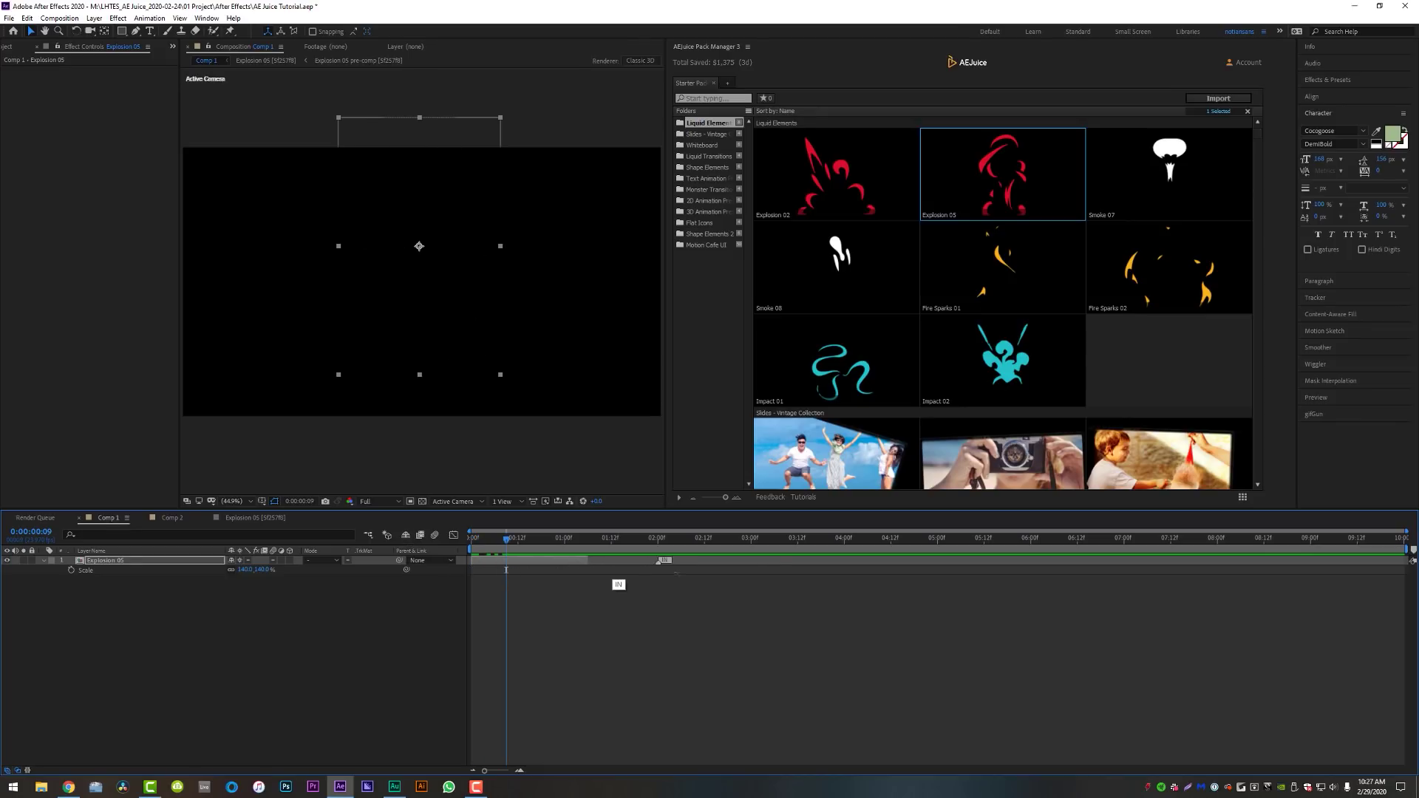
pyautogui.moveTo(586, 558); pyautogui.dragTo(634, 560)
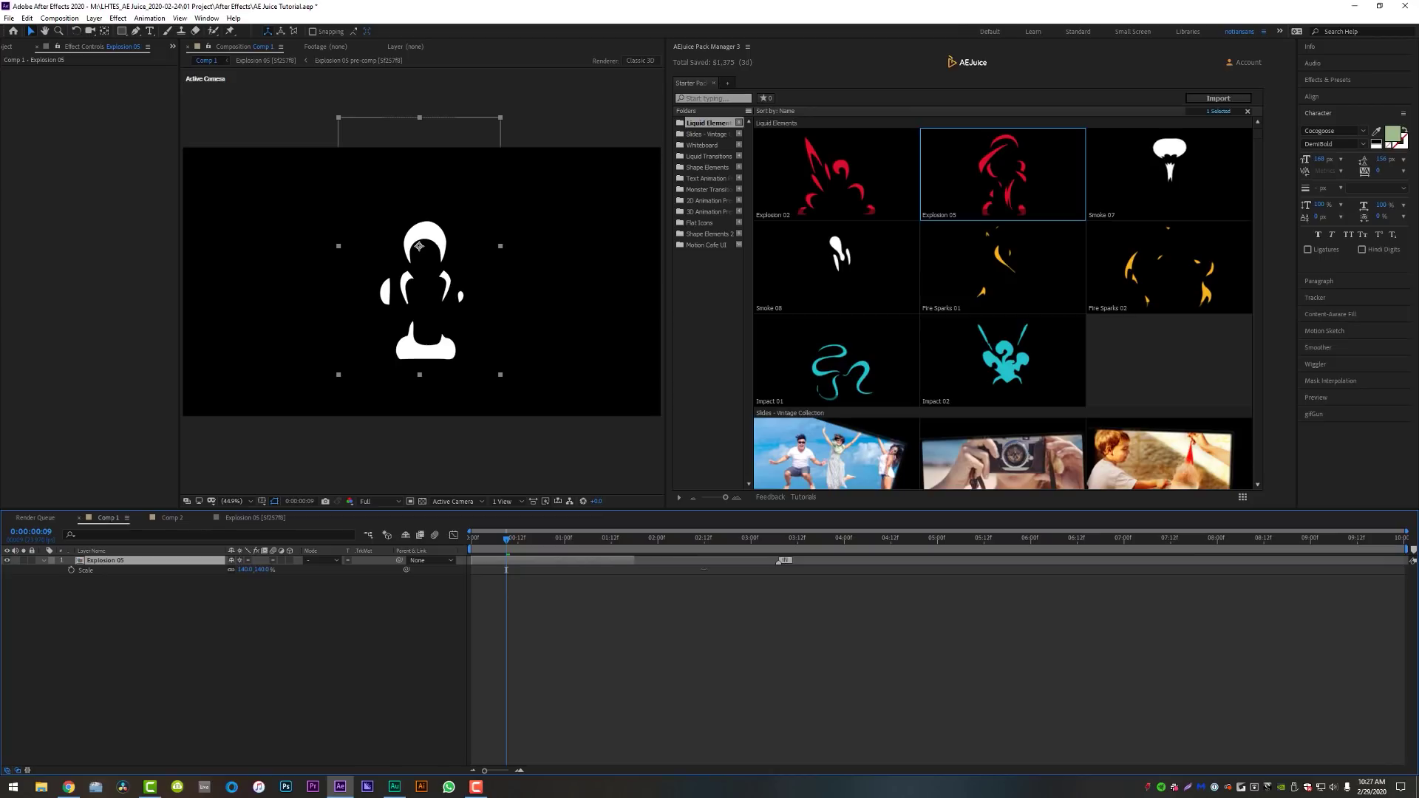
pyautogui.press('space')
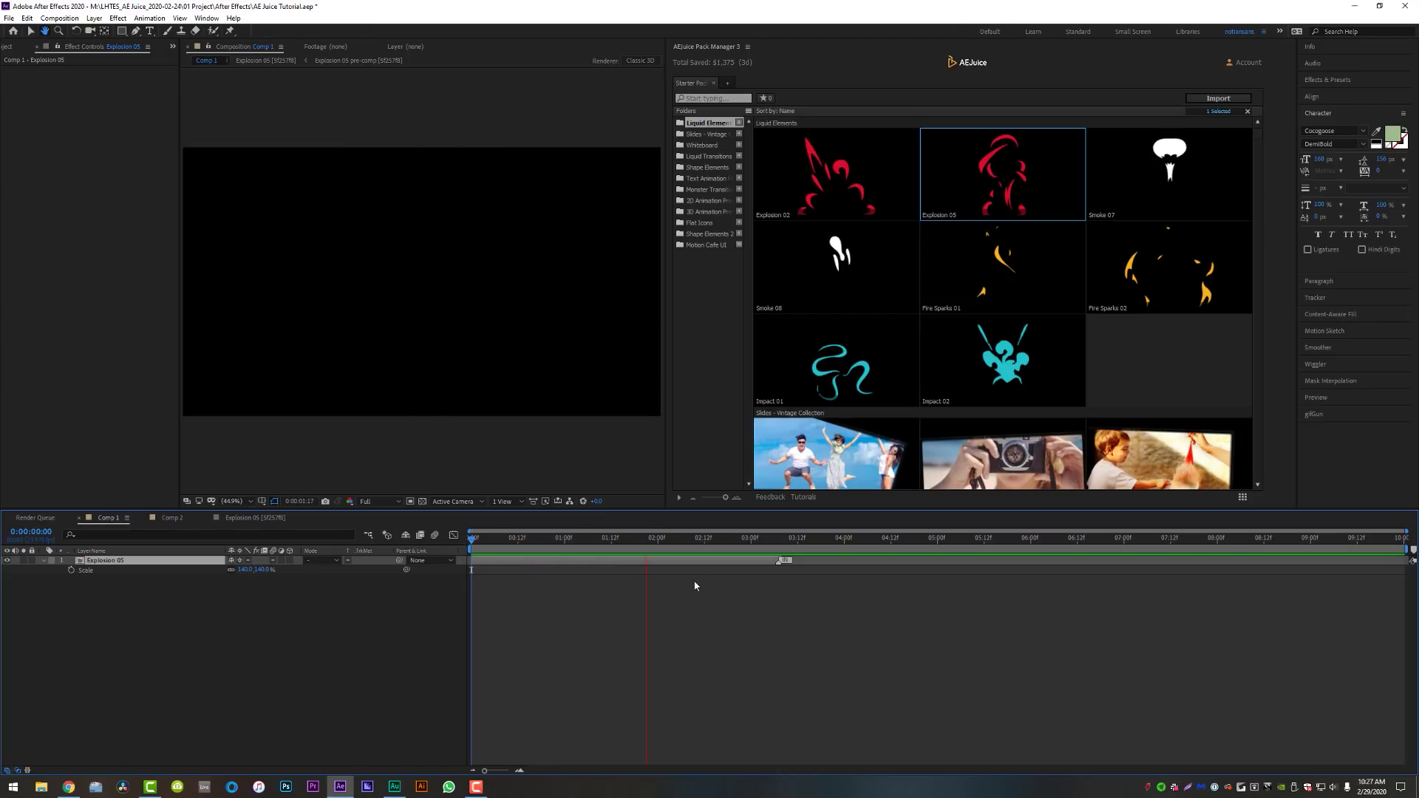
pyautogui.press('space')
pyautogui.moveTo(796, 561); pyautogui.dragTo(523, 561)
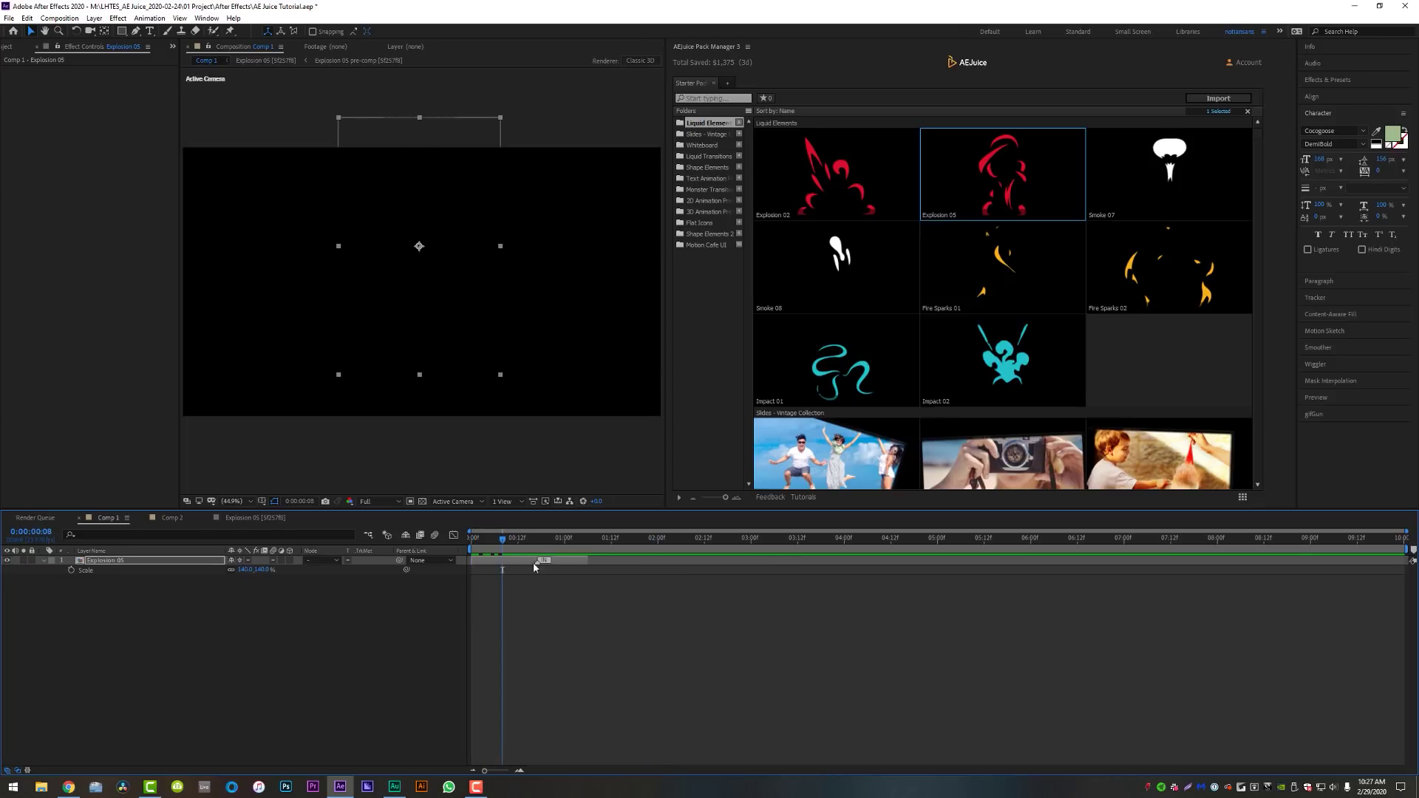
pyautogui.moveTo(489, 542); pyautogui.dragTo(553, 542)
pyautogui.scroll(-3, 912, 192)
pyautogui.scroll(-3, 912, 195)
pyautogui.scroll(5, 928, 250)
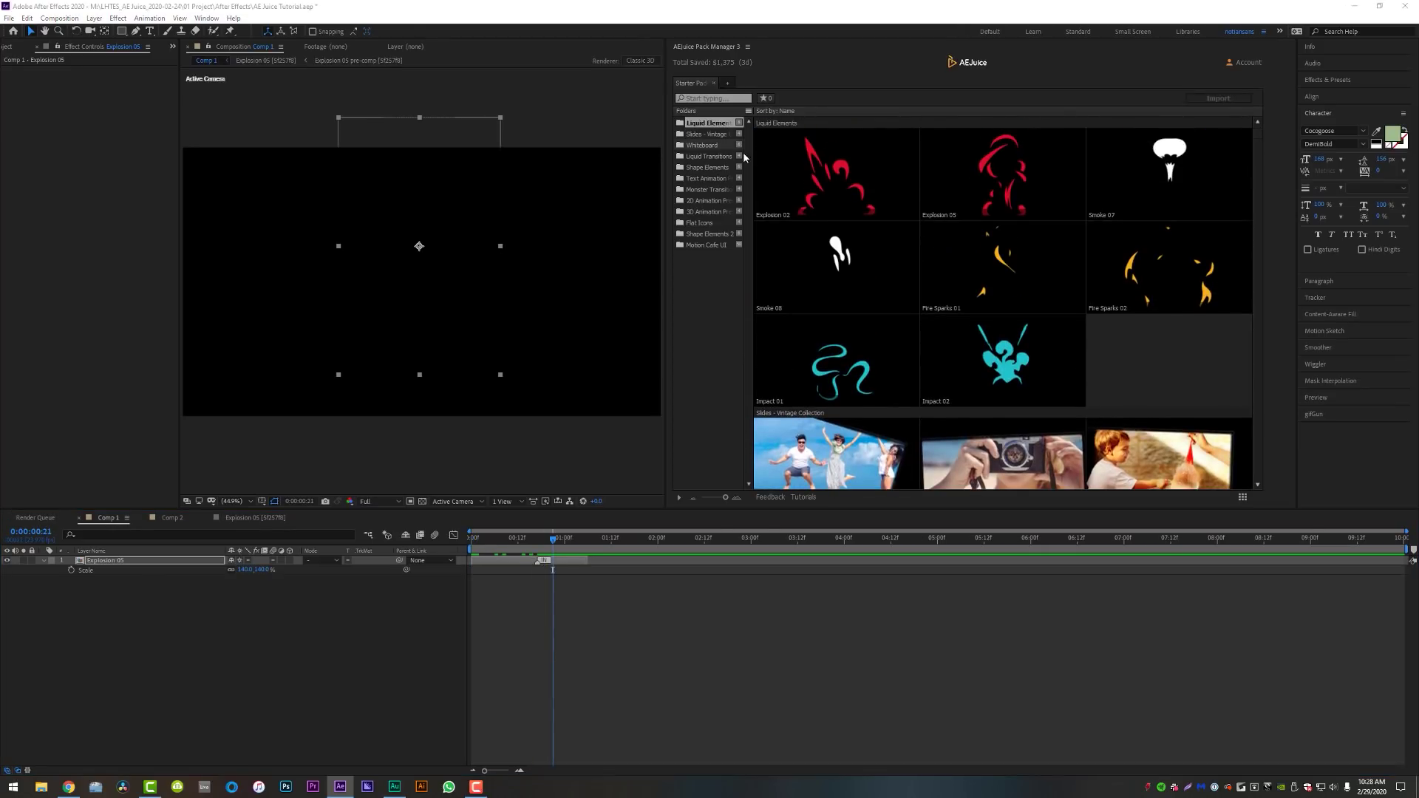
# Step: Open the Liquid Elements pack and filter to favourites, leaving only Explosion 50
pyautogui.click(714, 85)
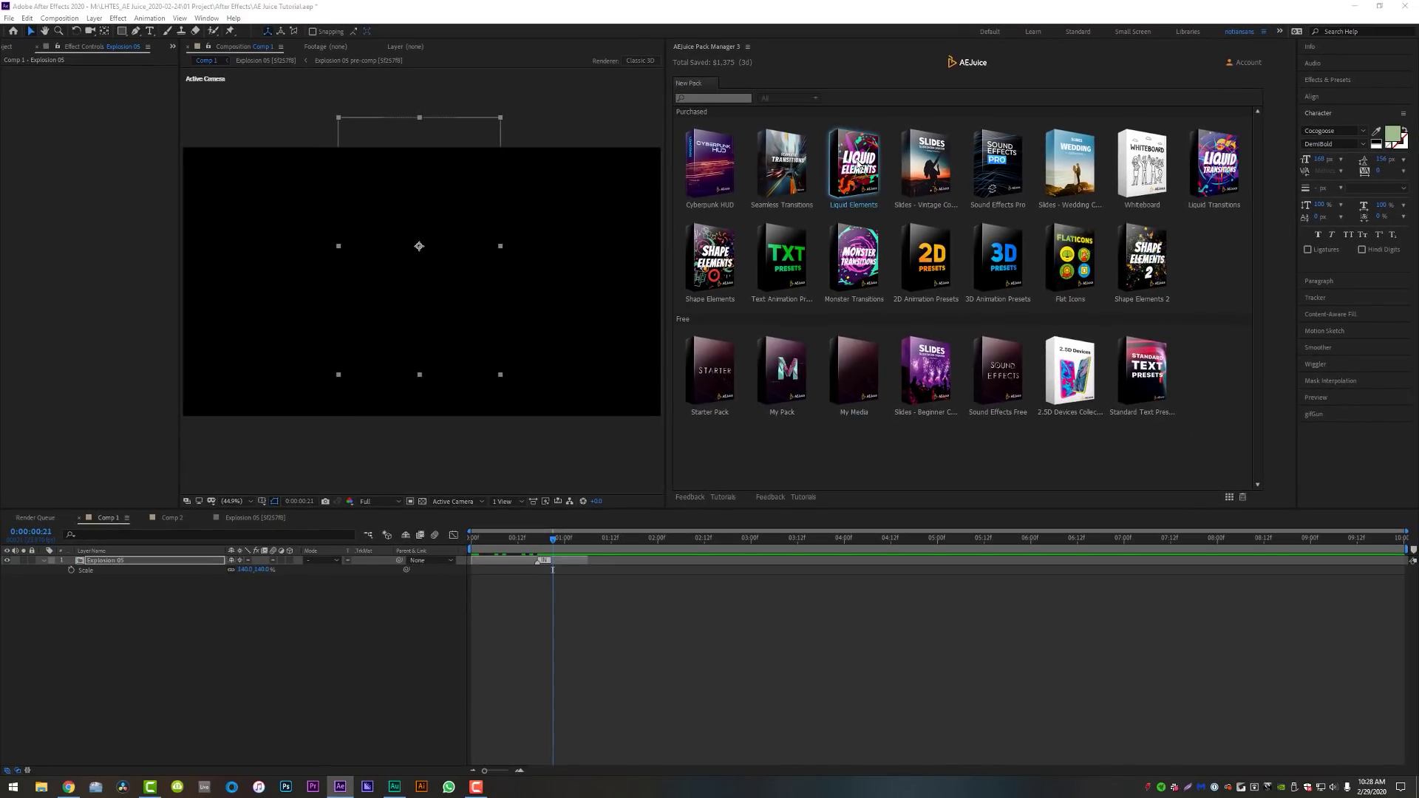
pyautogui.click(857, 167)
pyautogui.scroll(-5, 1026, 238)
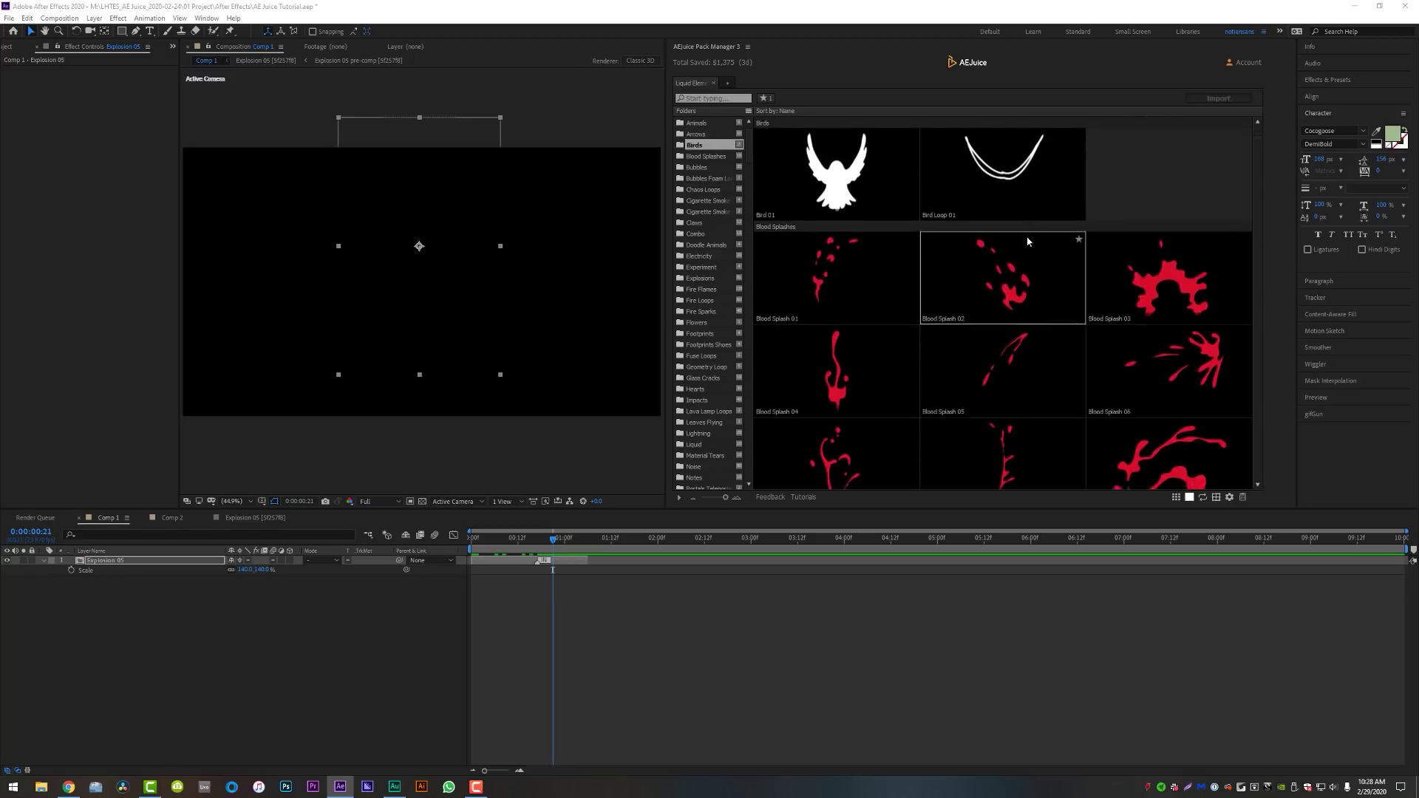
pyautogui.scroll(-20, 1027, 241)
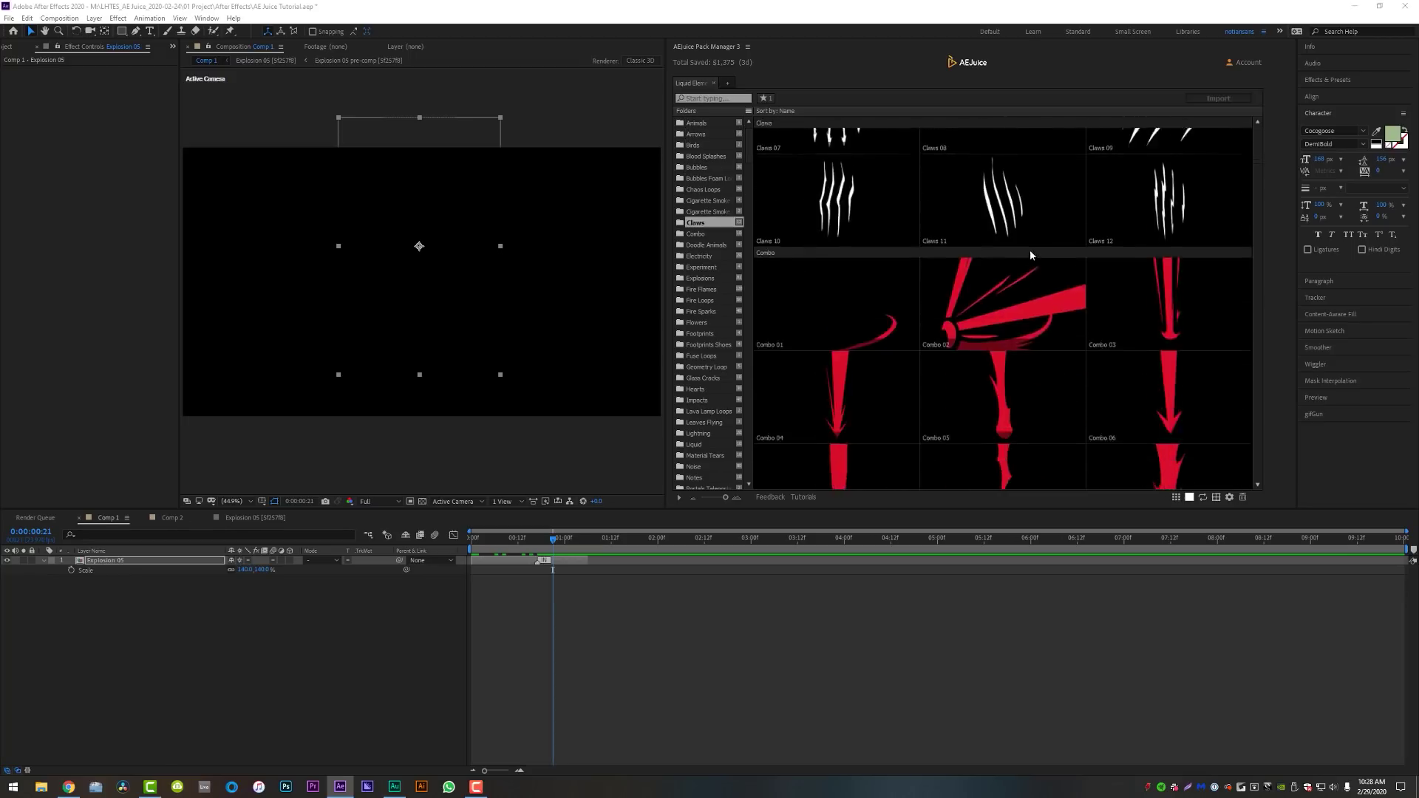
pyautogui.scroll(-20, 1030, 254)
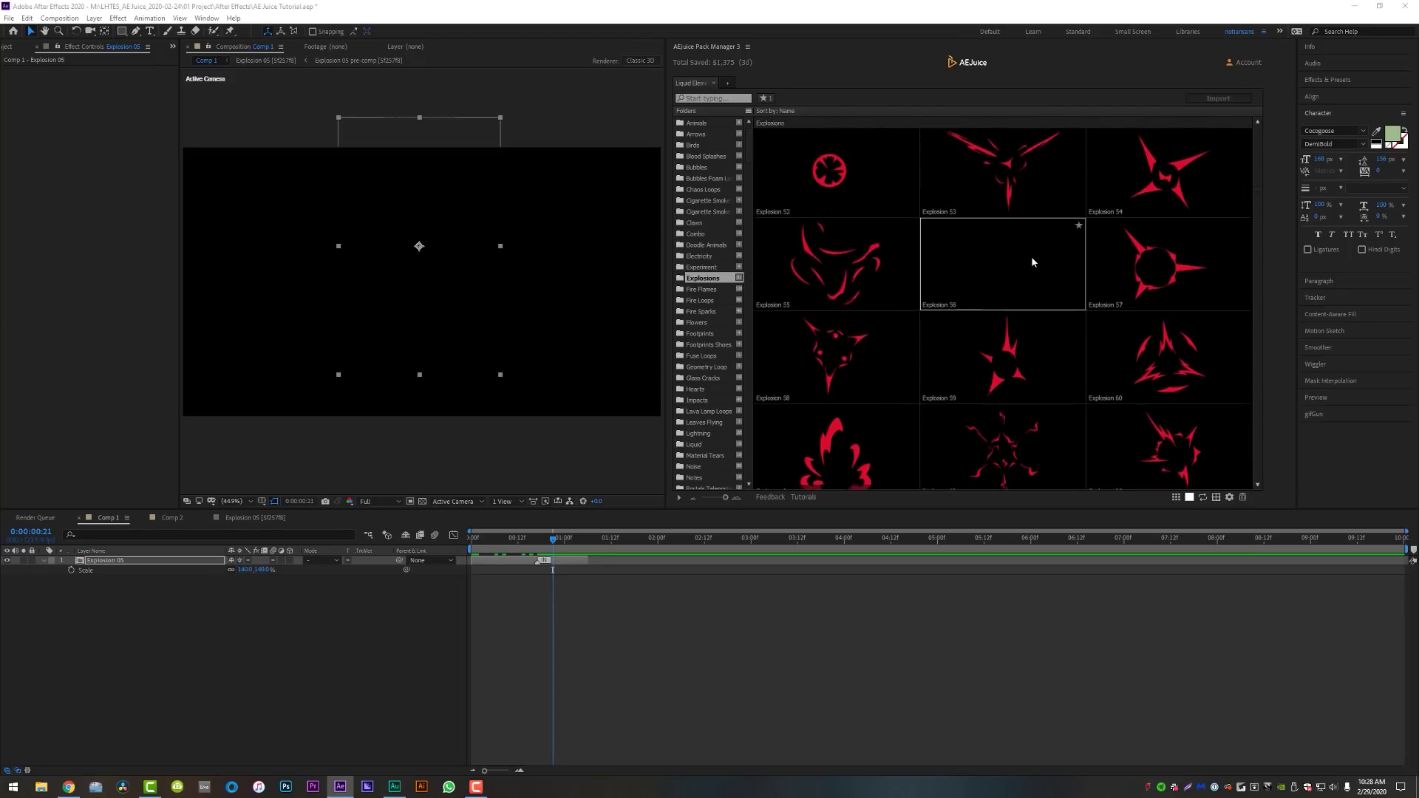
pyautogui.scroll(-20, 1034, 263)
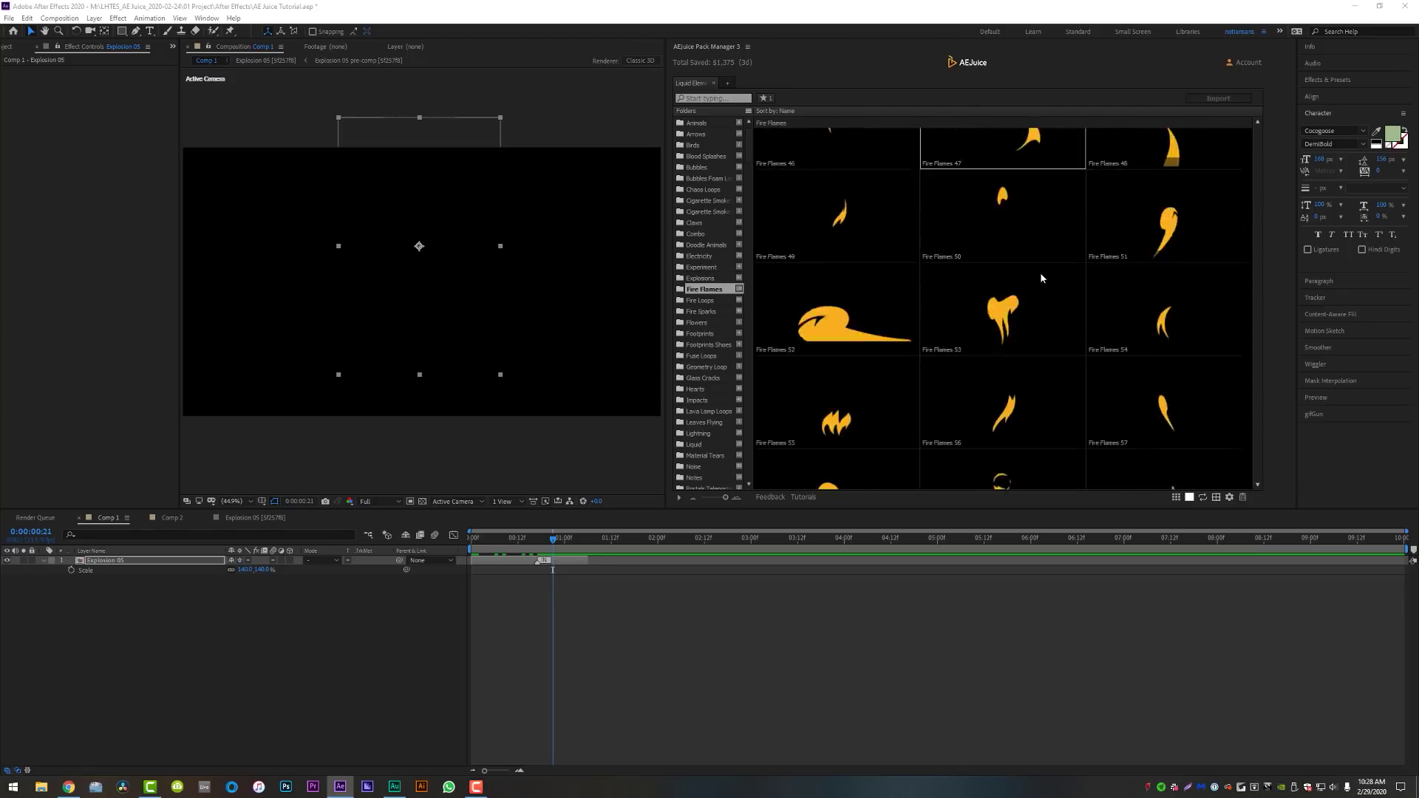
pyautogui.scroll(-15, 1041, 275)
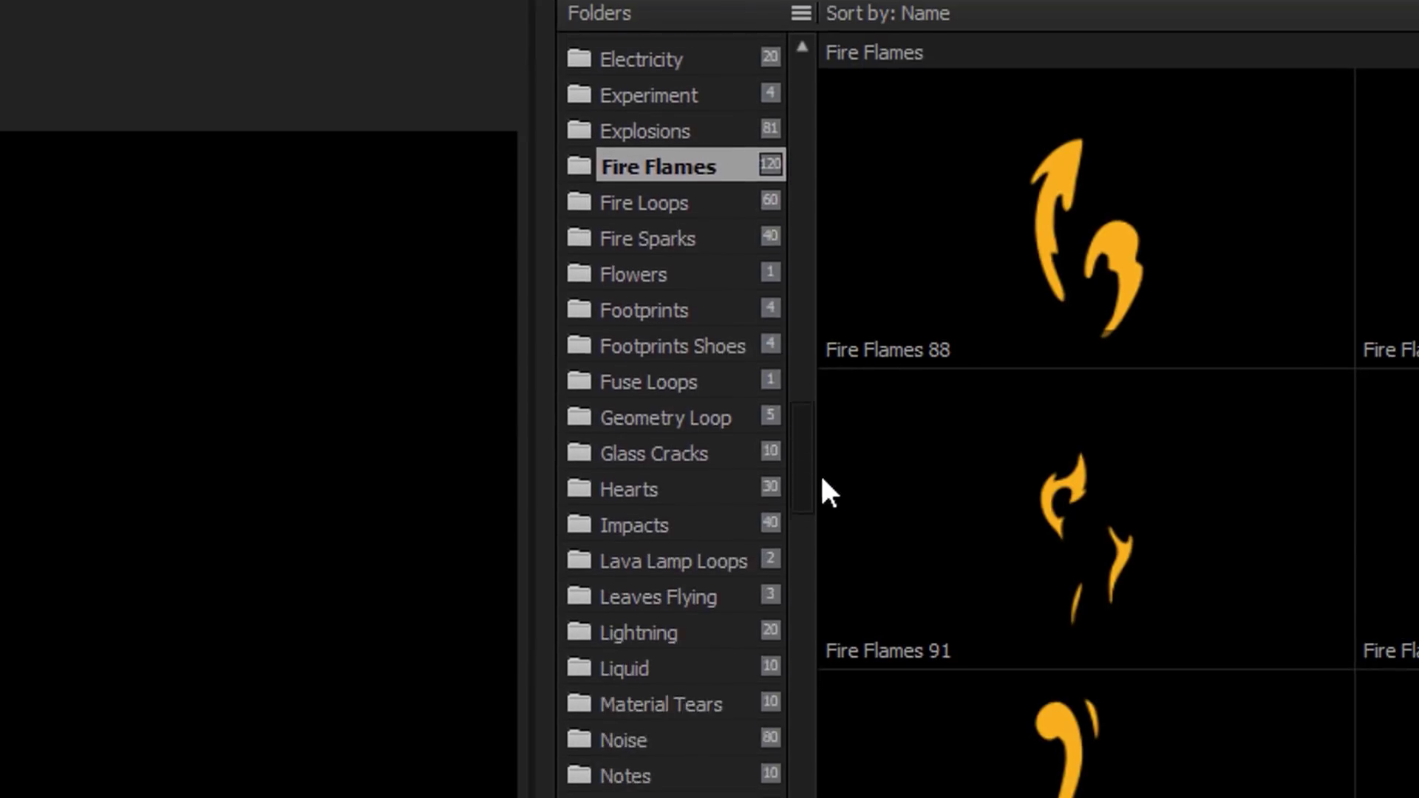
pyautogui.moveTo(823, 481); pyautogui.dragTo(747, 171)
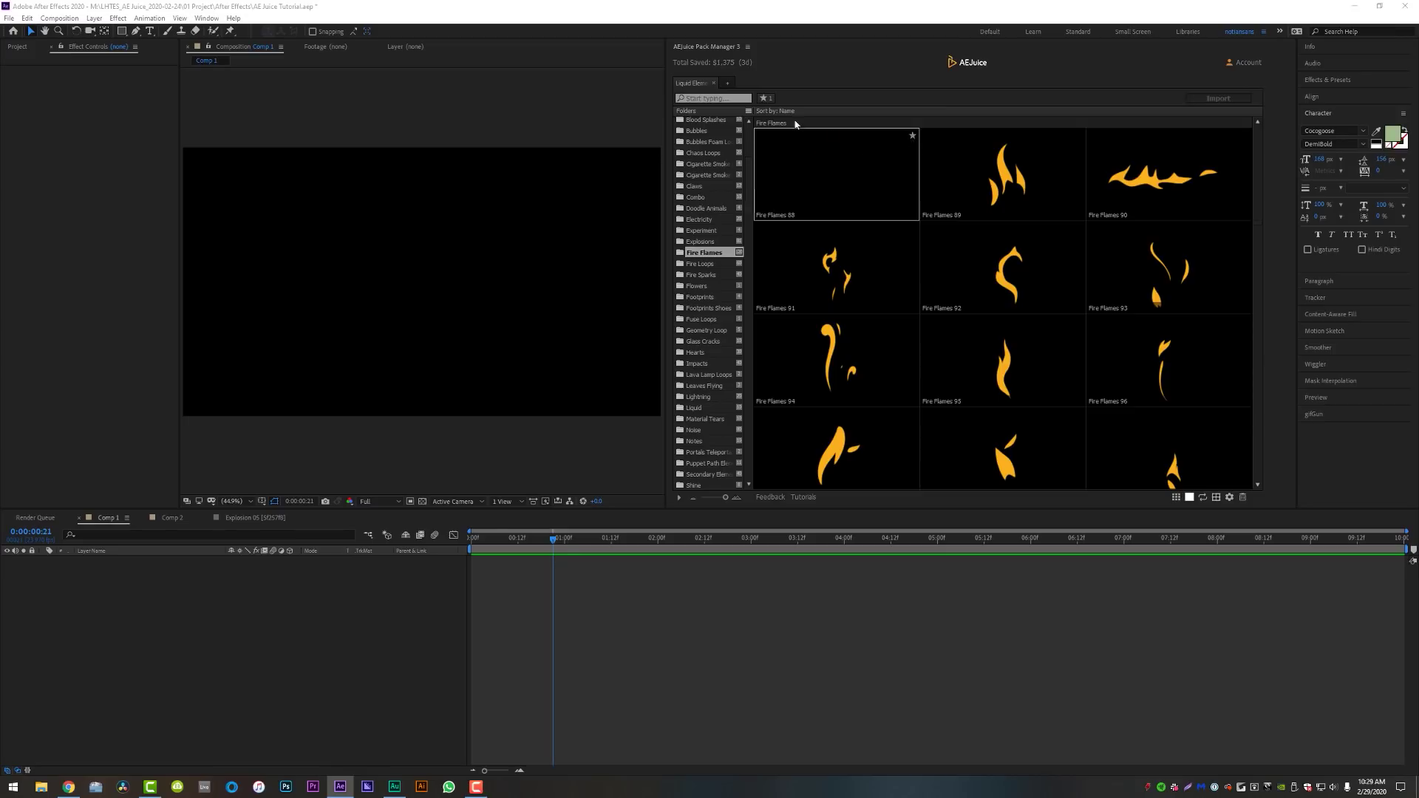
pyautogui.click(765, 99)
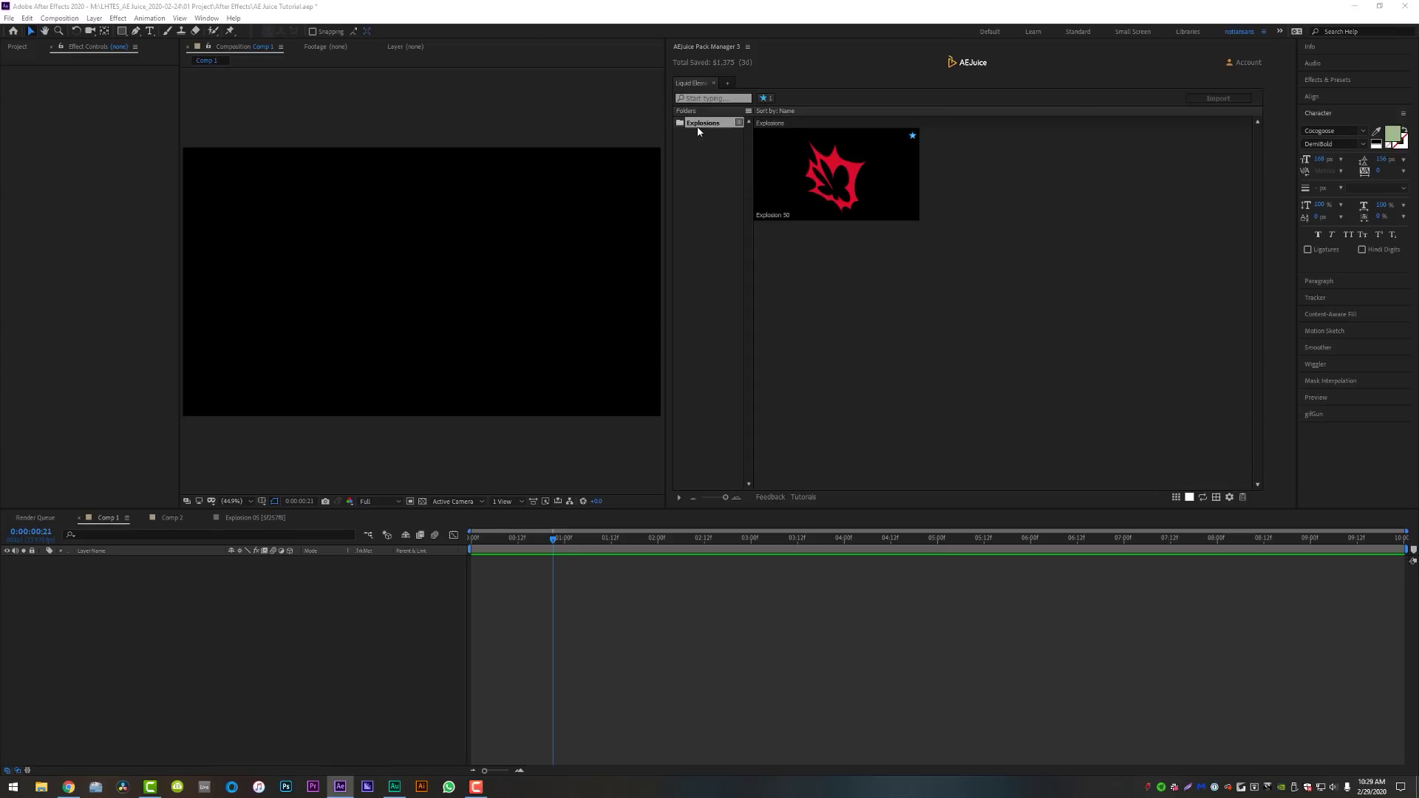
# Step: Add Fire Flames 88 to Comp 1 and delete its red Fill effect to restore orange
pyautogui.click(765, 98)
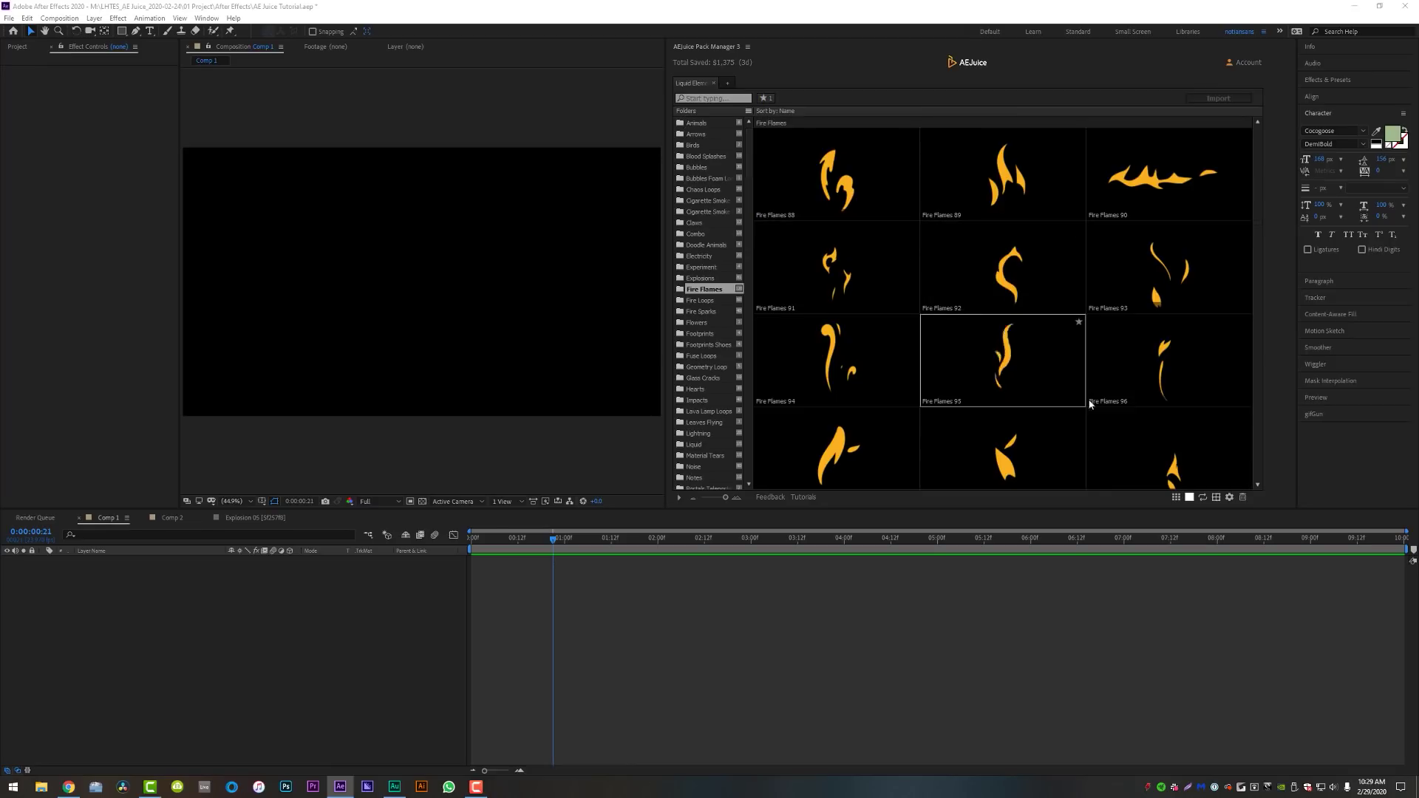
pyautogui.click(1189, 499)
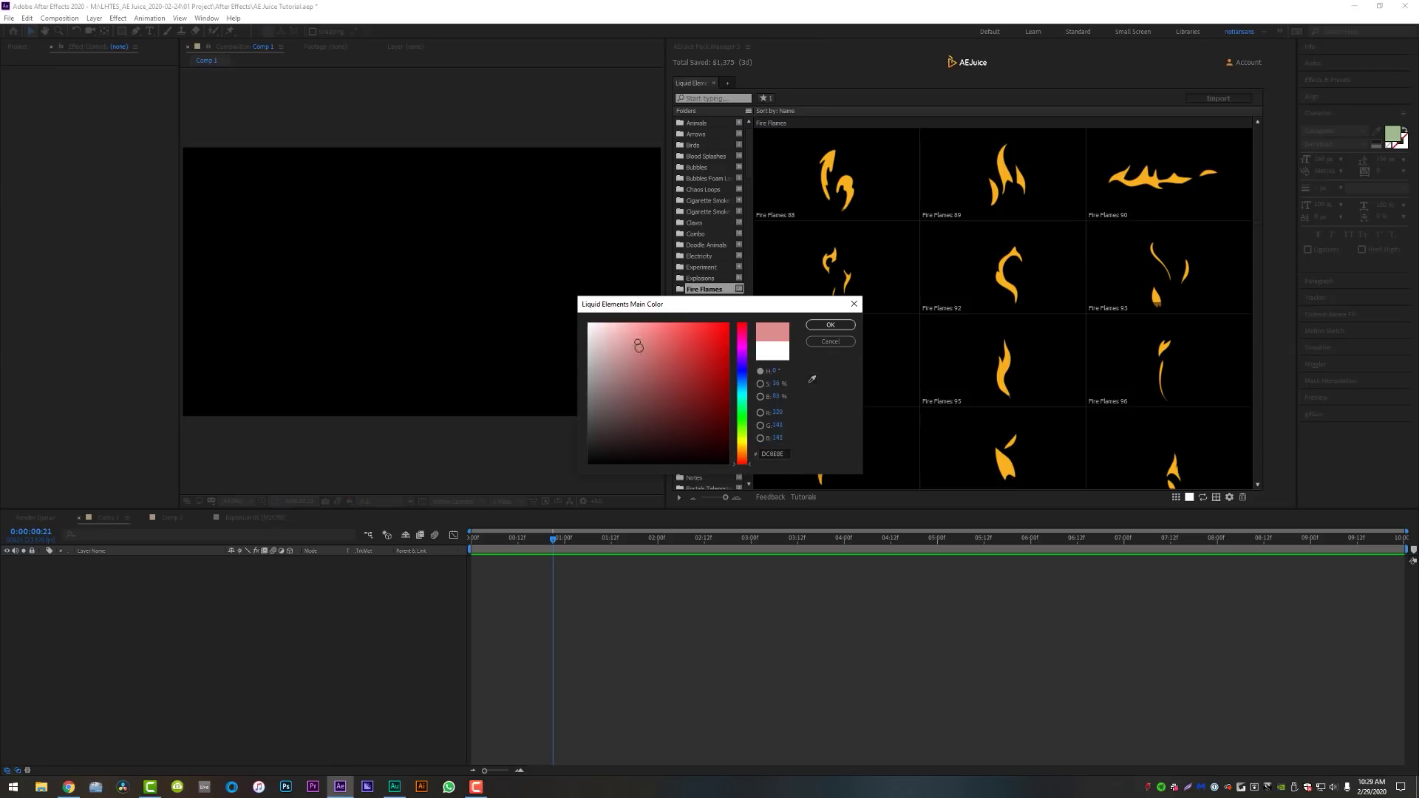
pyautogui.click(838, 327)
pyautogui.moveTo(835, 178); pyautogui.dragTo(527, 577)
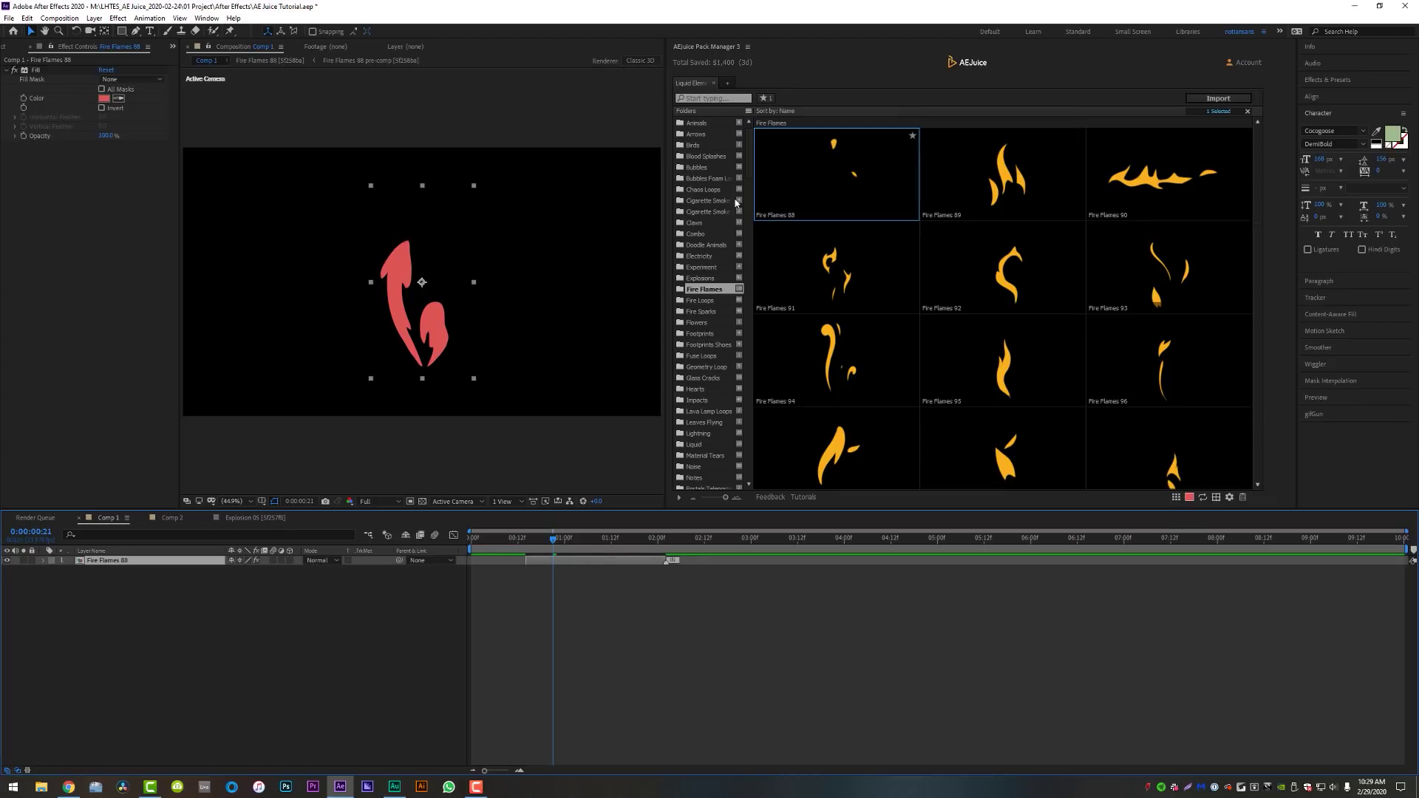
pyautogui.click(35, 70)
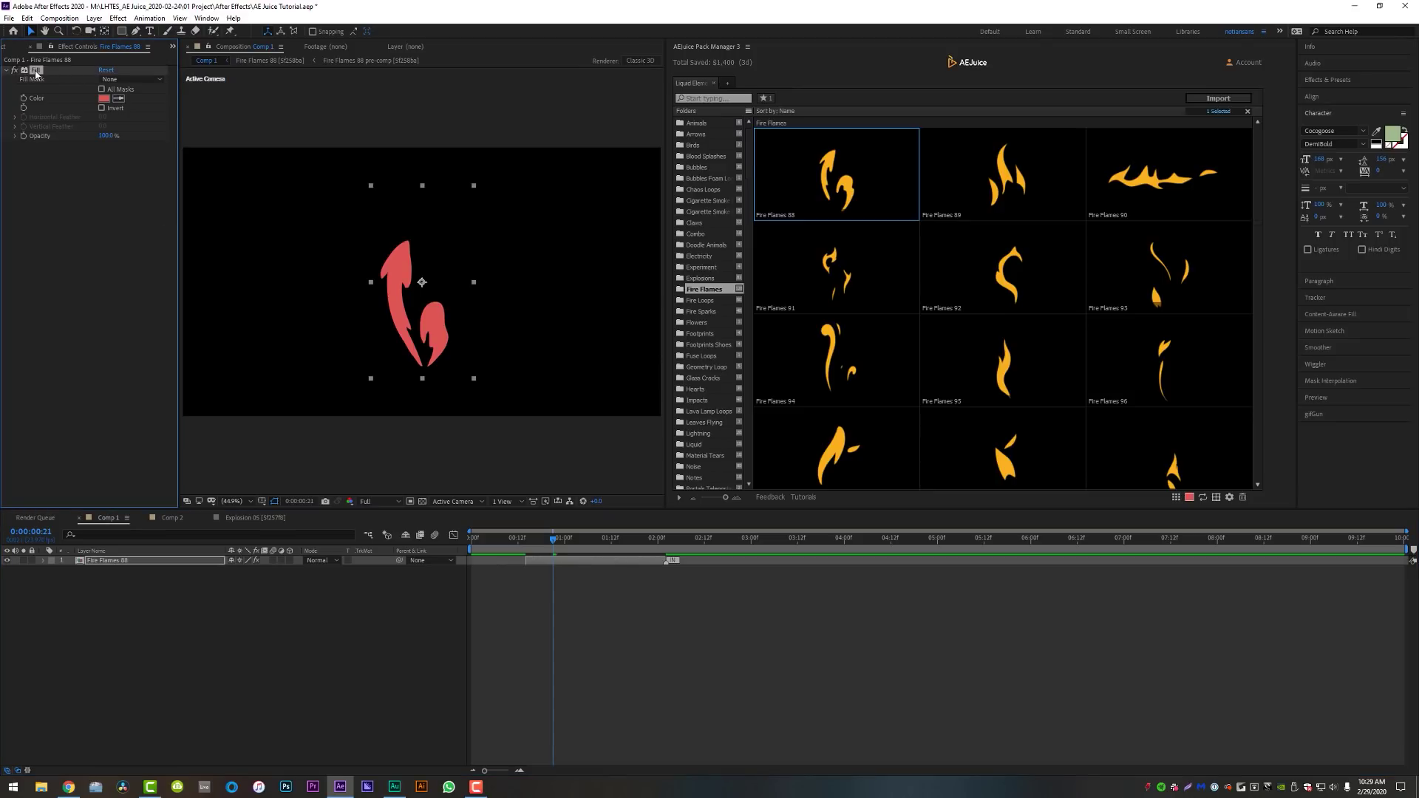
pyautogui.press('Delete')
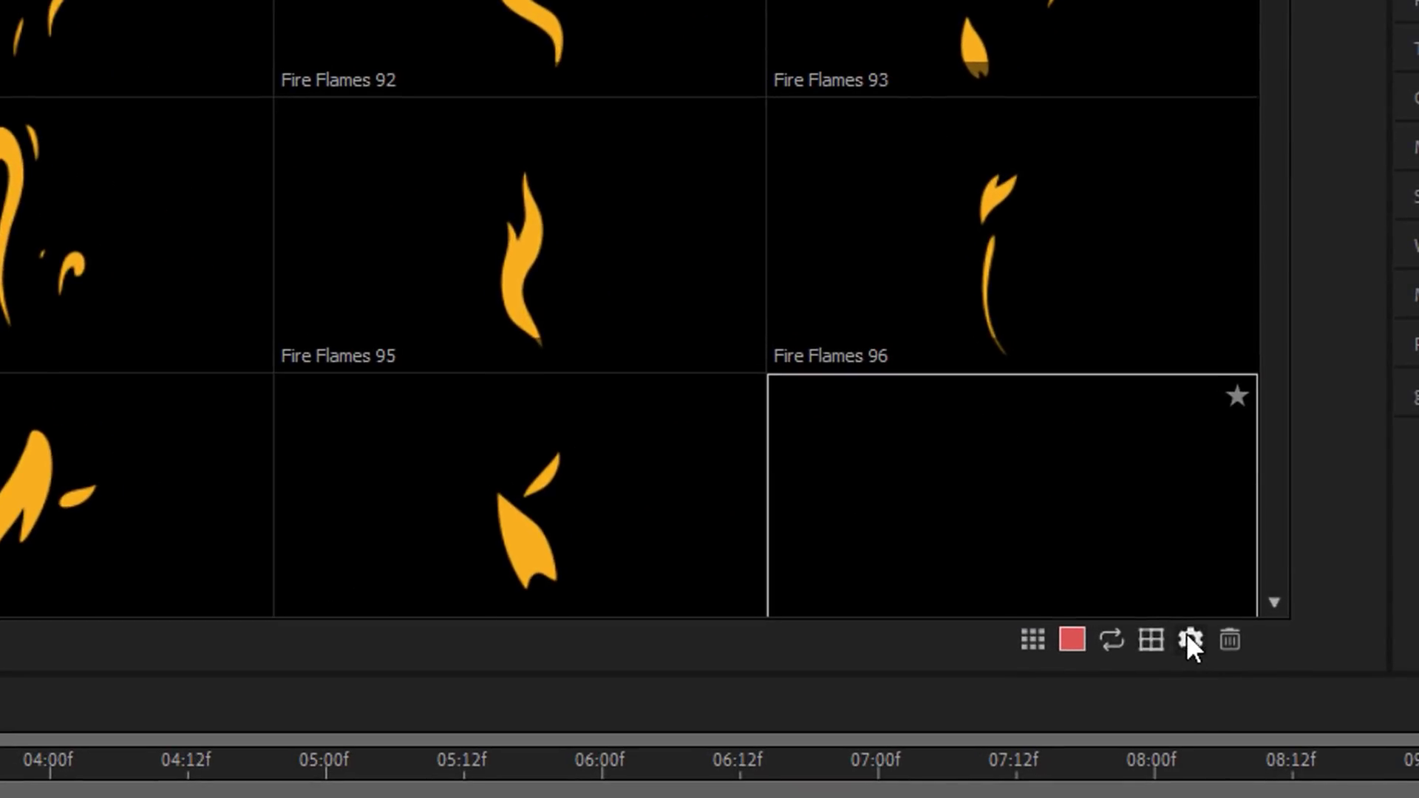
# Step: Add a second Fire Flames 88 in the Glow style, preview it, and pick the Doodle style
pyautogui.click(1194, 628)
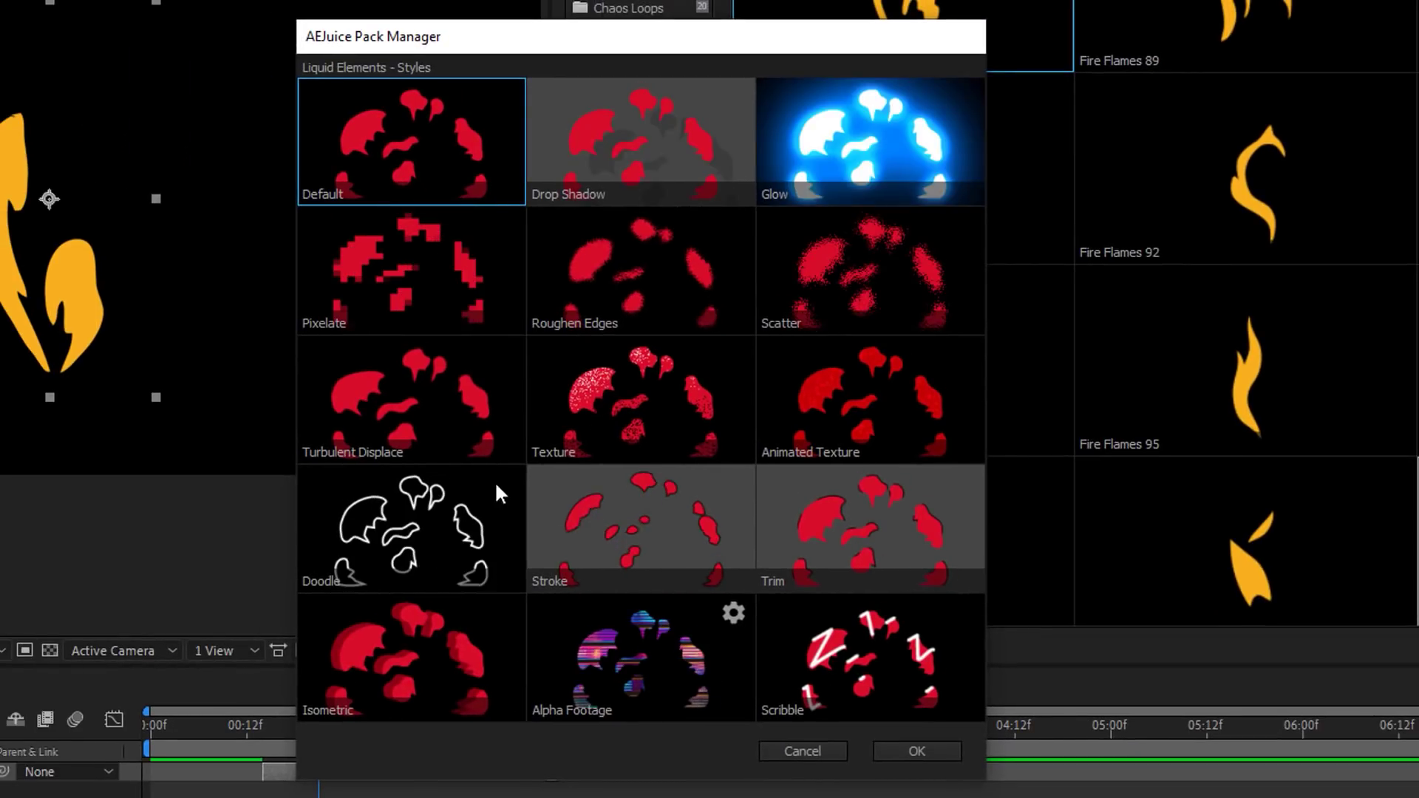
pyautogui.press('Escape')
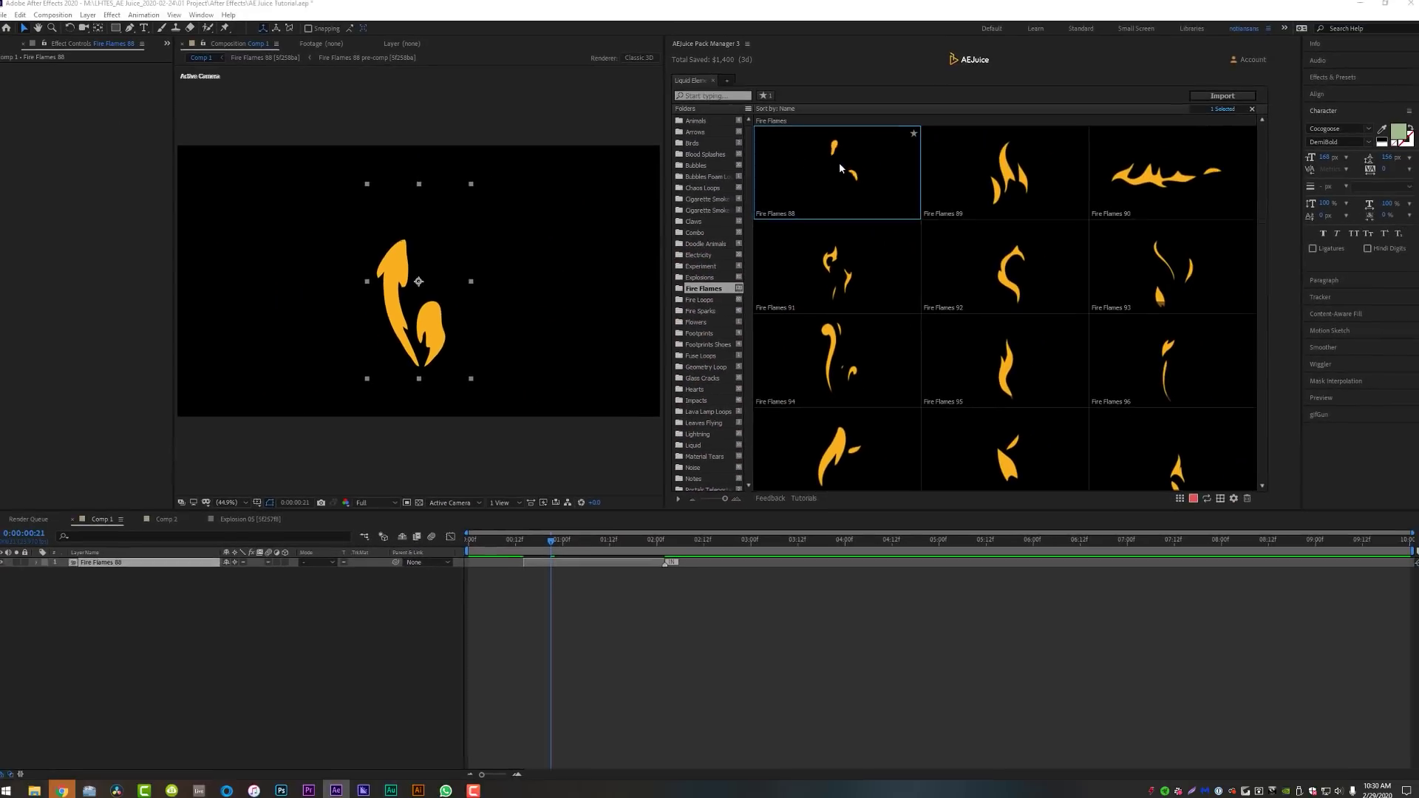
pyautogui.moveTo(839, 161); pyautogui.dragTo(579, 601)
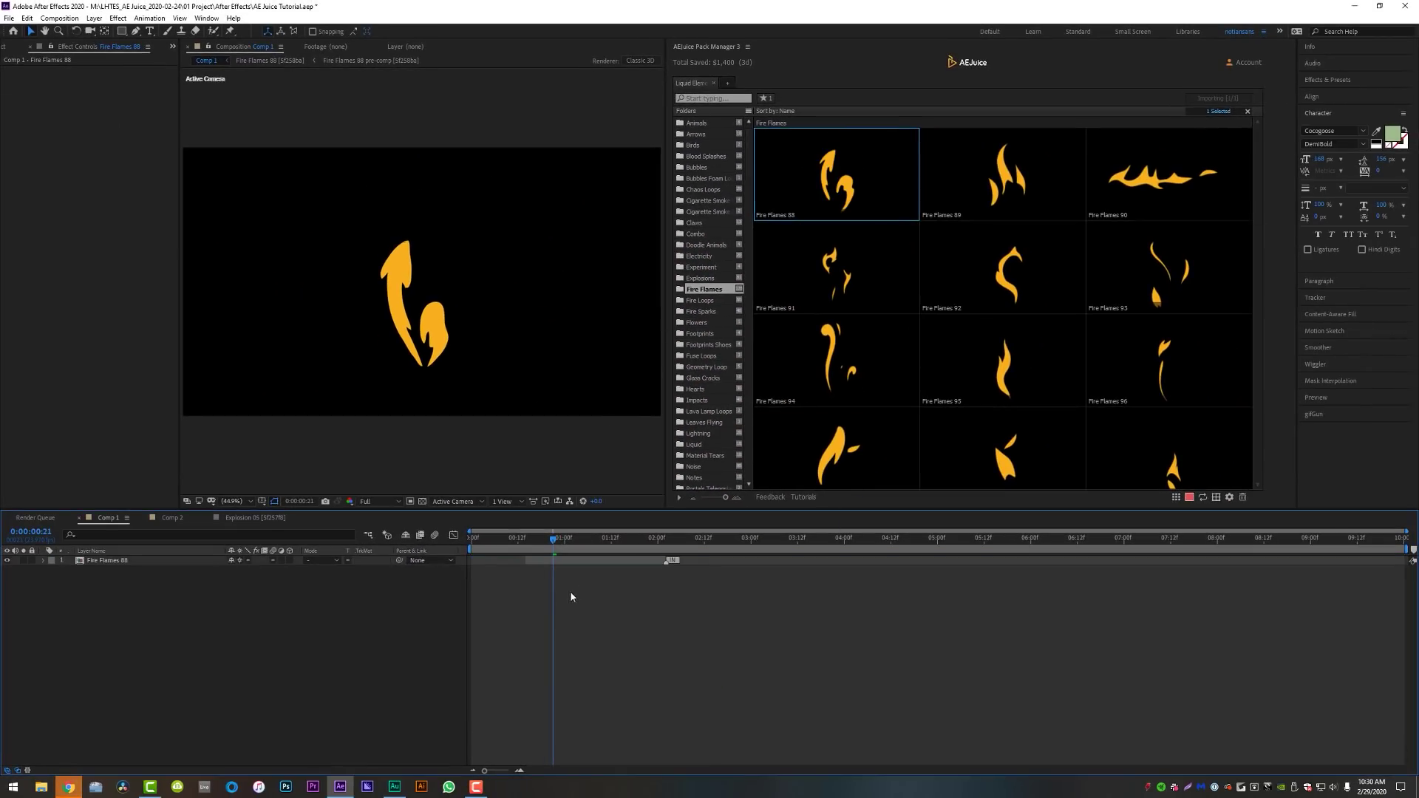
pyautogui.click(535, 539)
pyautogui.press('space')
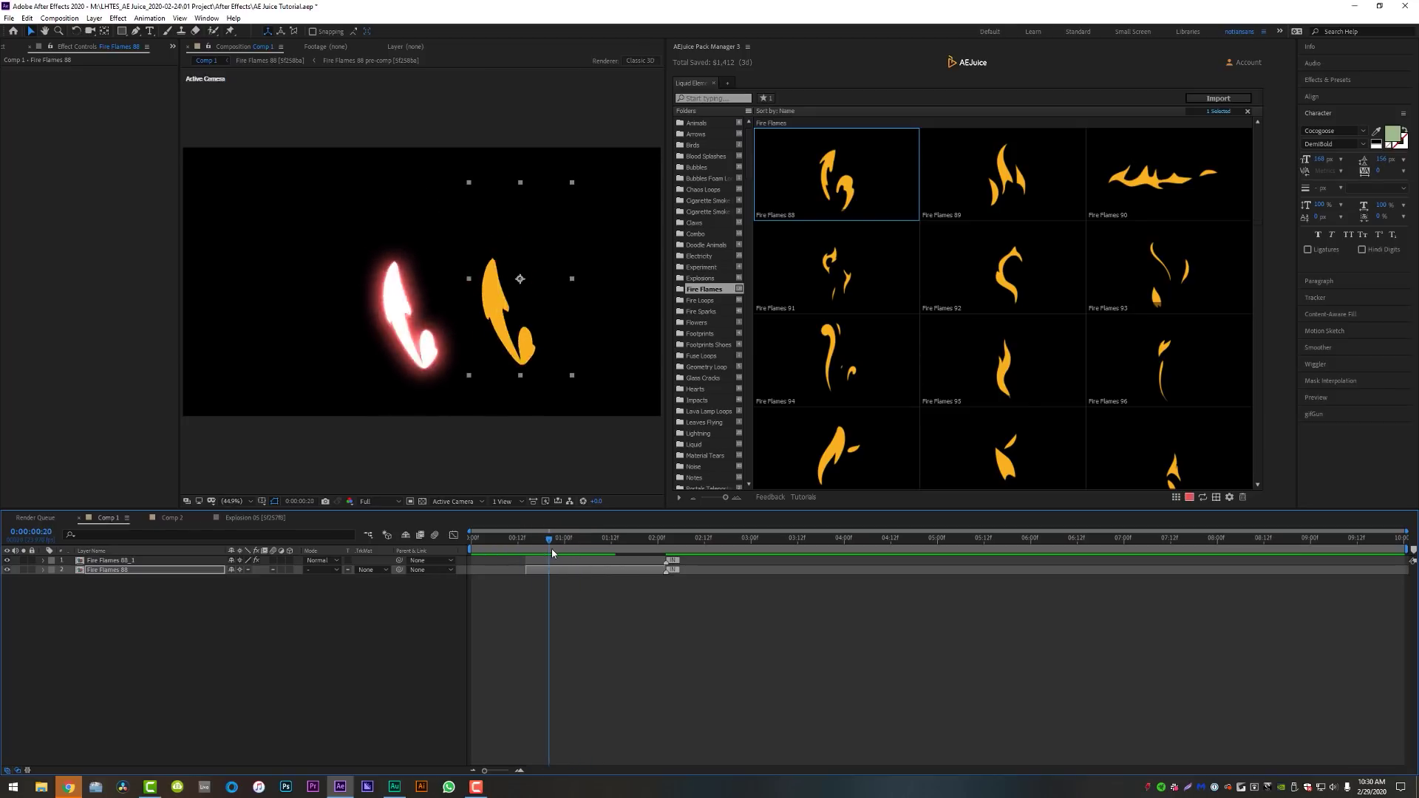
pyautogui.click(1189, 497)
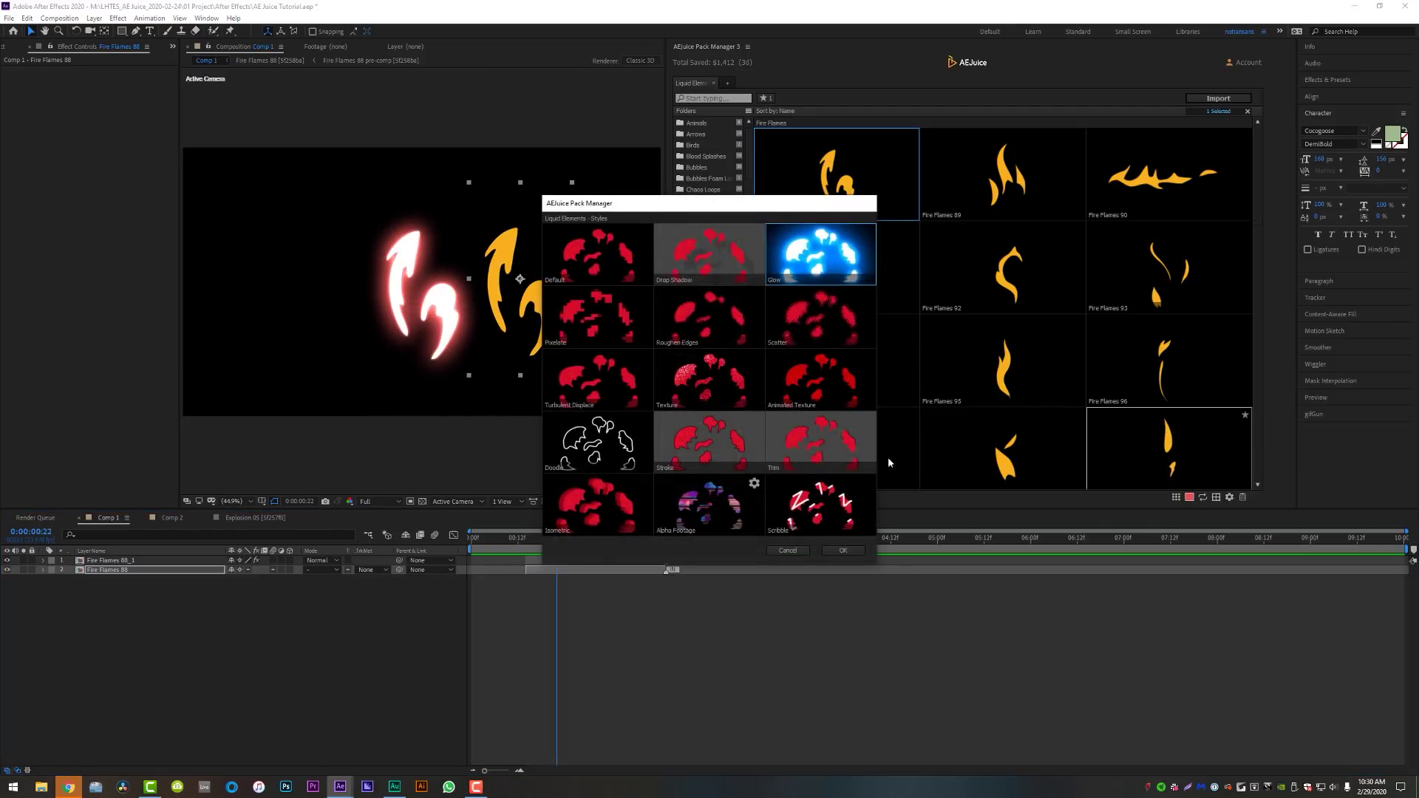
pyautogui.doubleClick(597, 448)
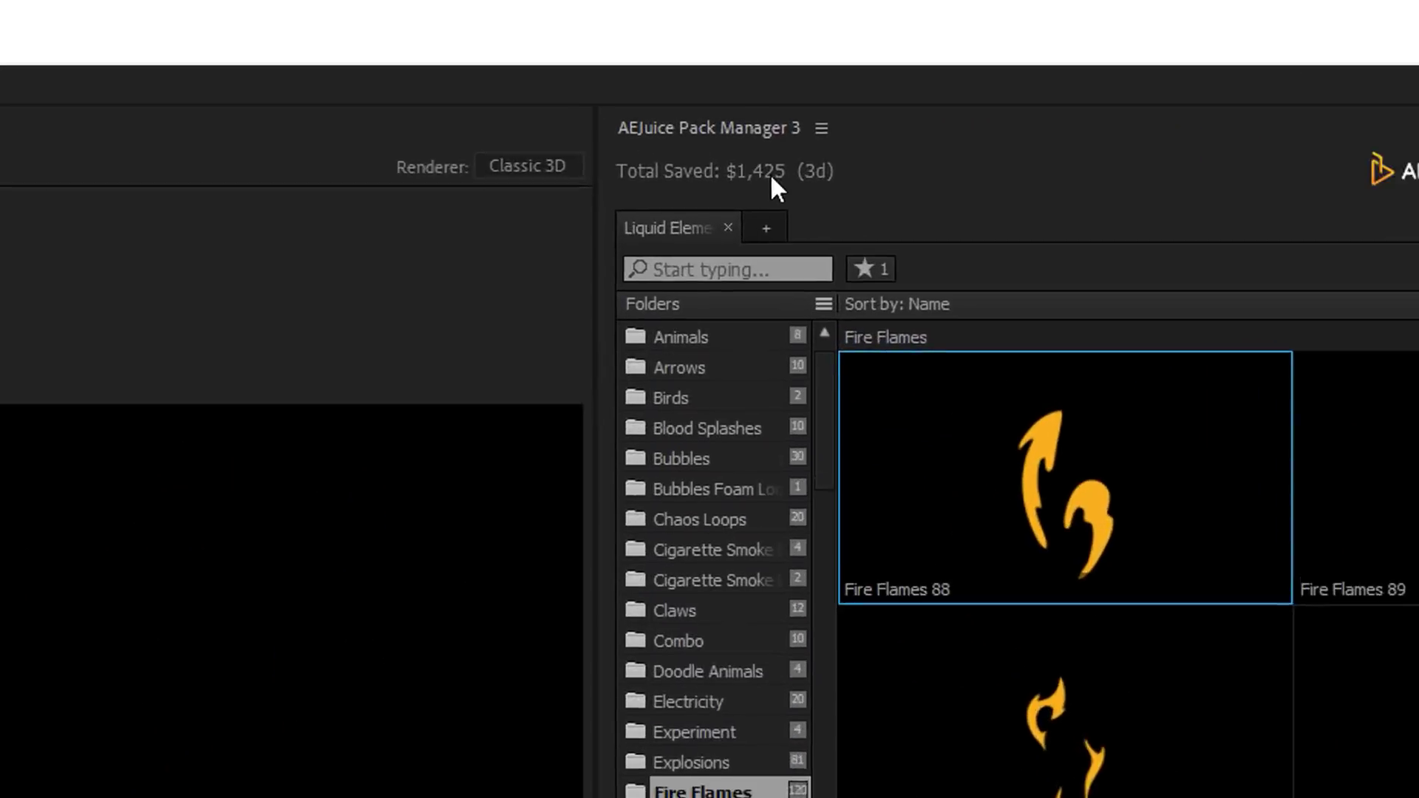
# Step: View the AEJuice savings summary showing $1,425 saved from 114 imports
pyautogui.click(771, 176)
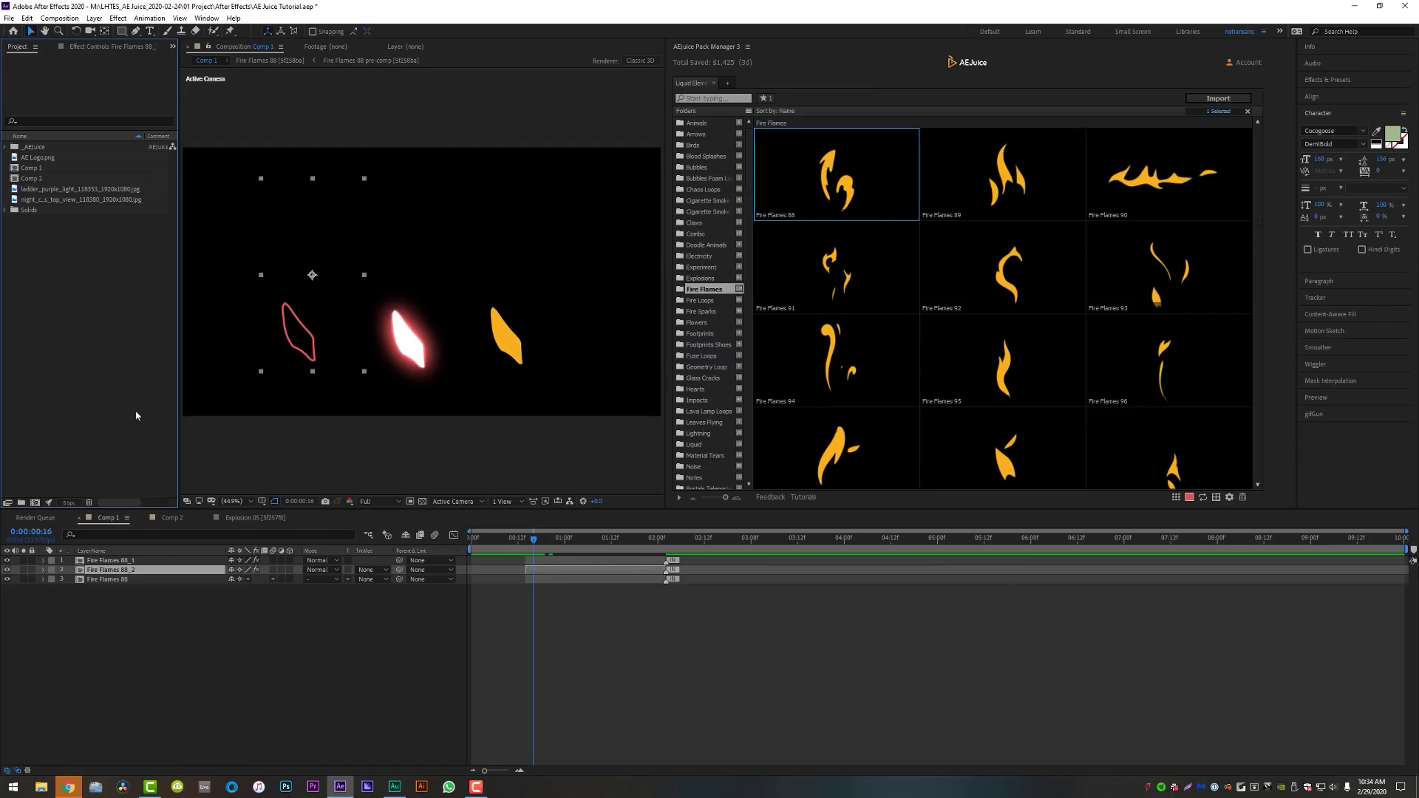
# Step: Add the AE Logo to Comp 2 and keyframe its Scale pop: 23%, 49%, then a smaller settle
pyautogui.click(165, 520)
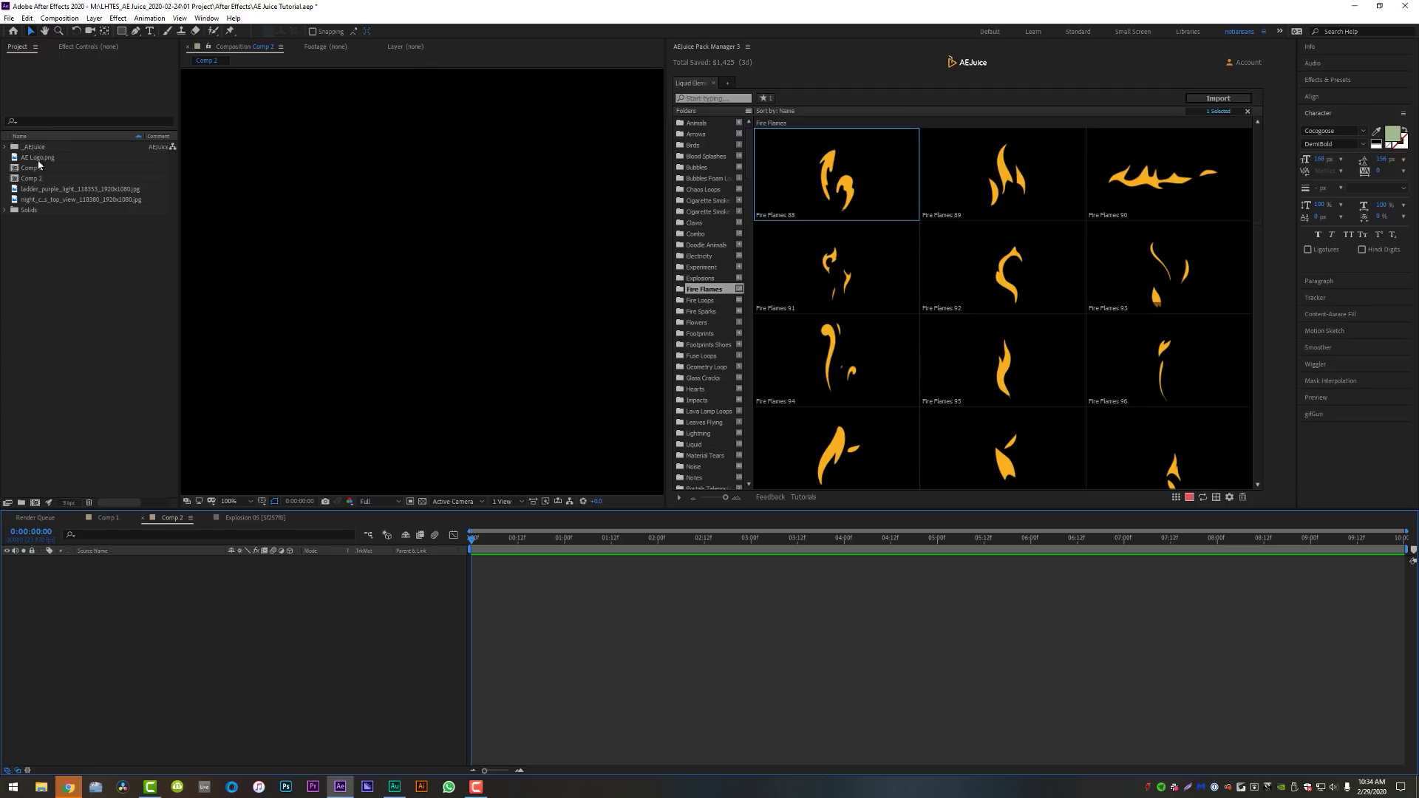
pyautogui.moveTo(38, 159); pyautogui.dragTo(181, 610)
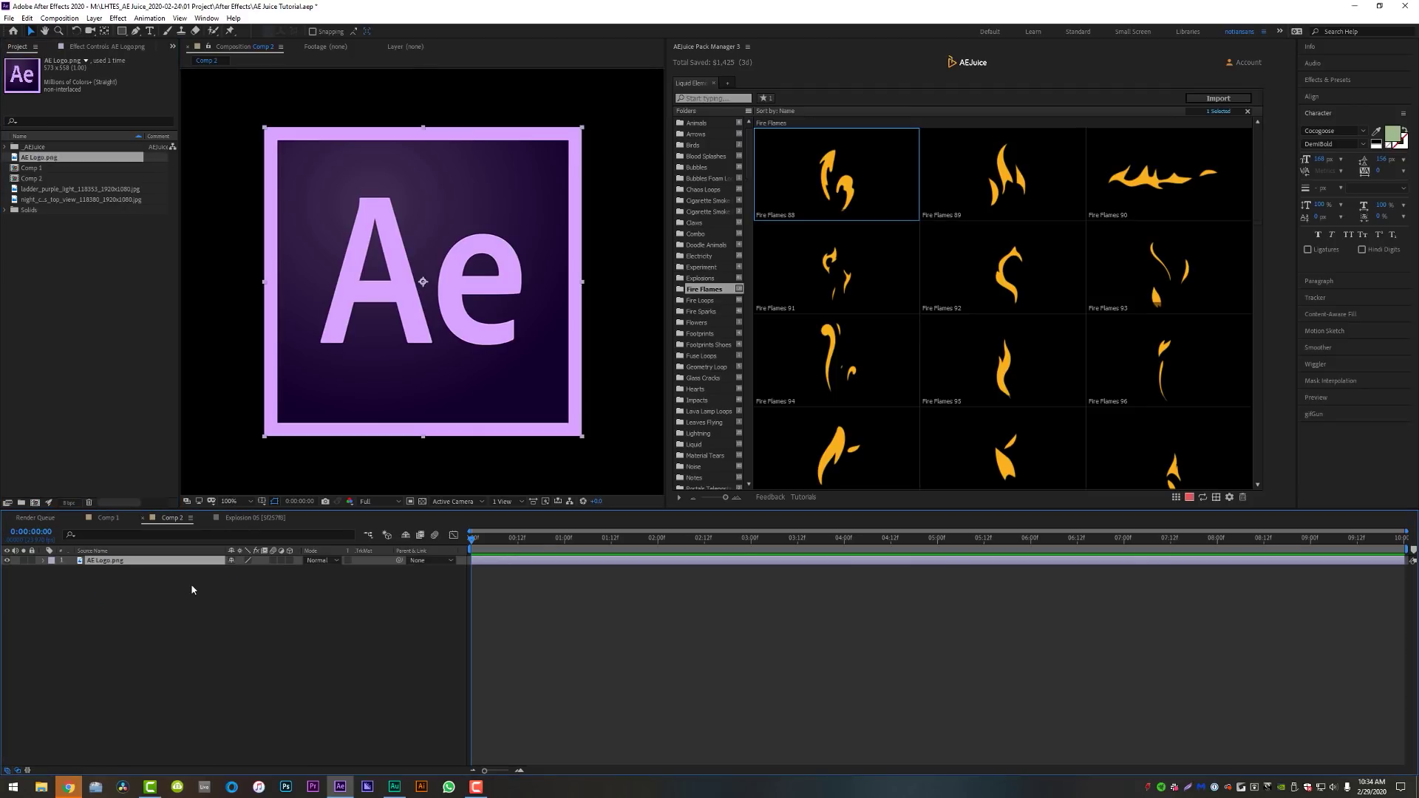
pyautogui.moveTo(244, 570); pyautogui.dragTo(187, 567)
pyautogui.hotkey('alt', 'shift', 's')
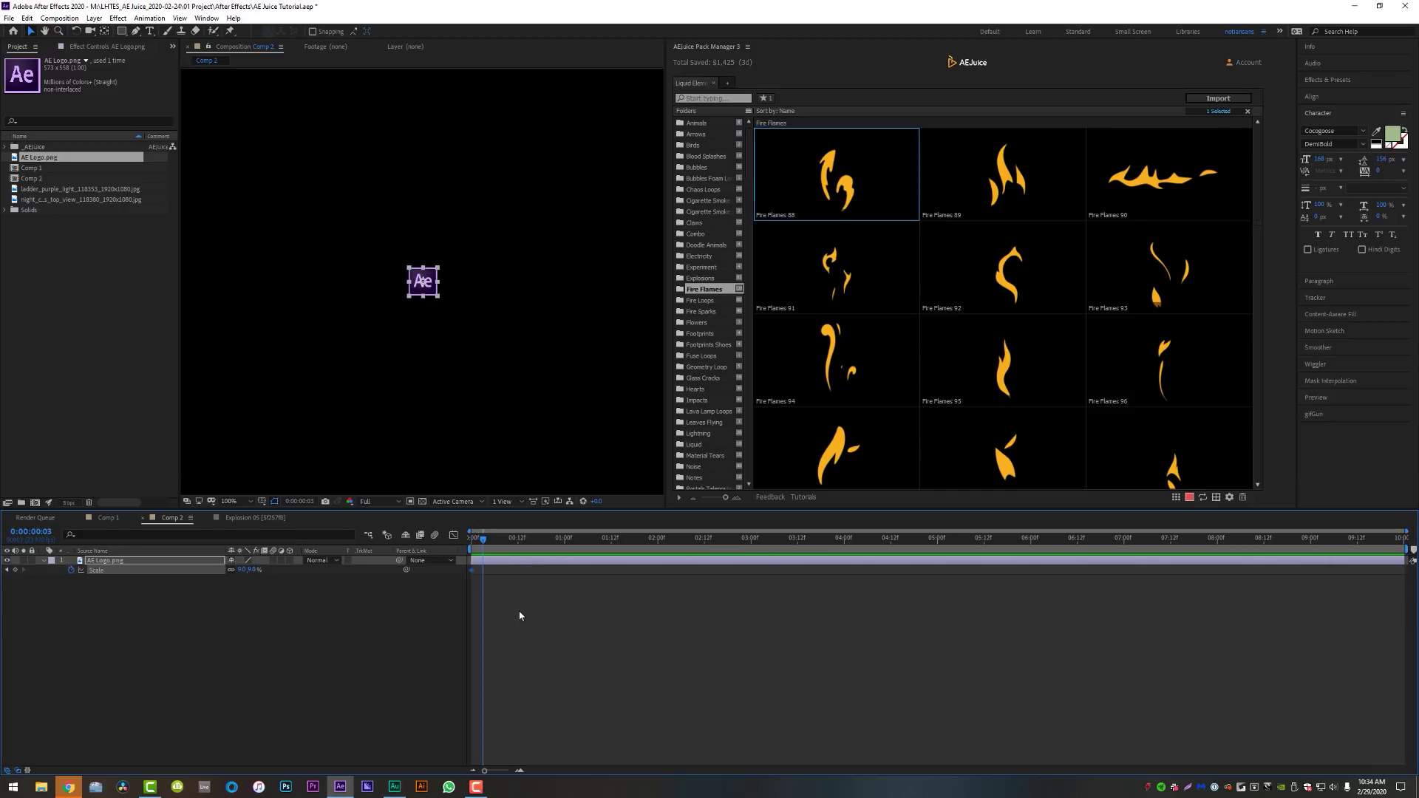
pyautogui.moveTo(242, 570); pyautogui.dragTo(273, 577)
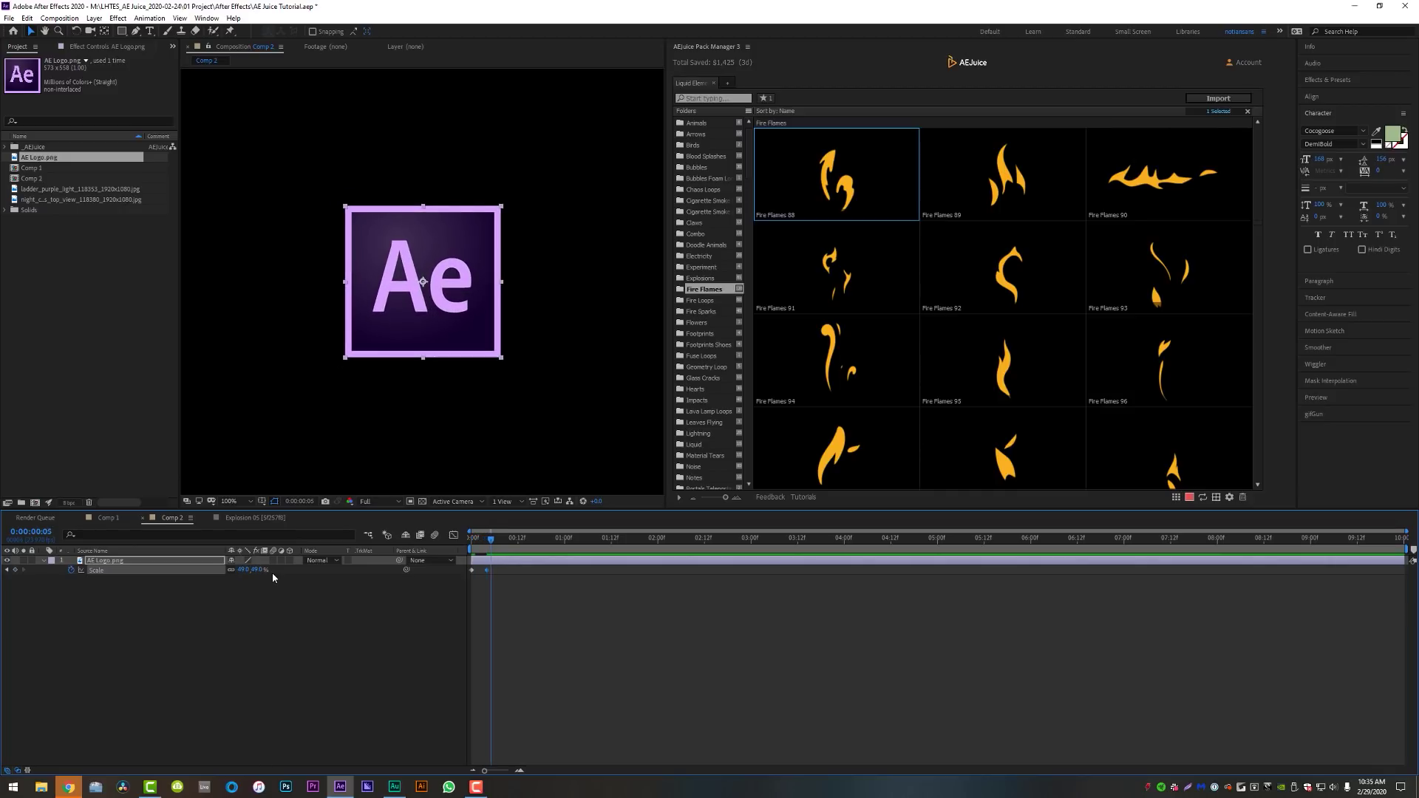
pyautogui.moveTo(243, 571); pyautogui.dragTo(353, 589)
pyautogui.moveTo(511, 570); pyautogui.dragTo(476, 573)
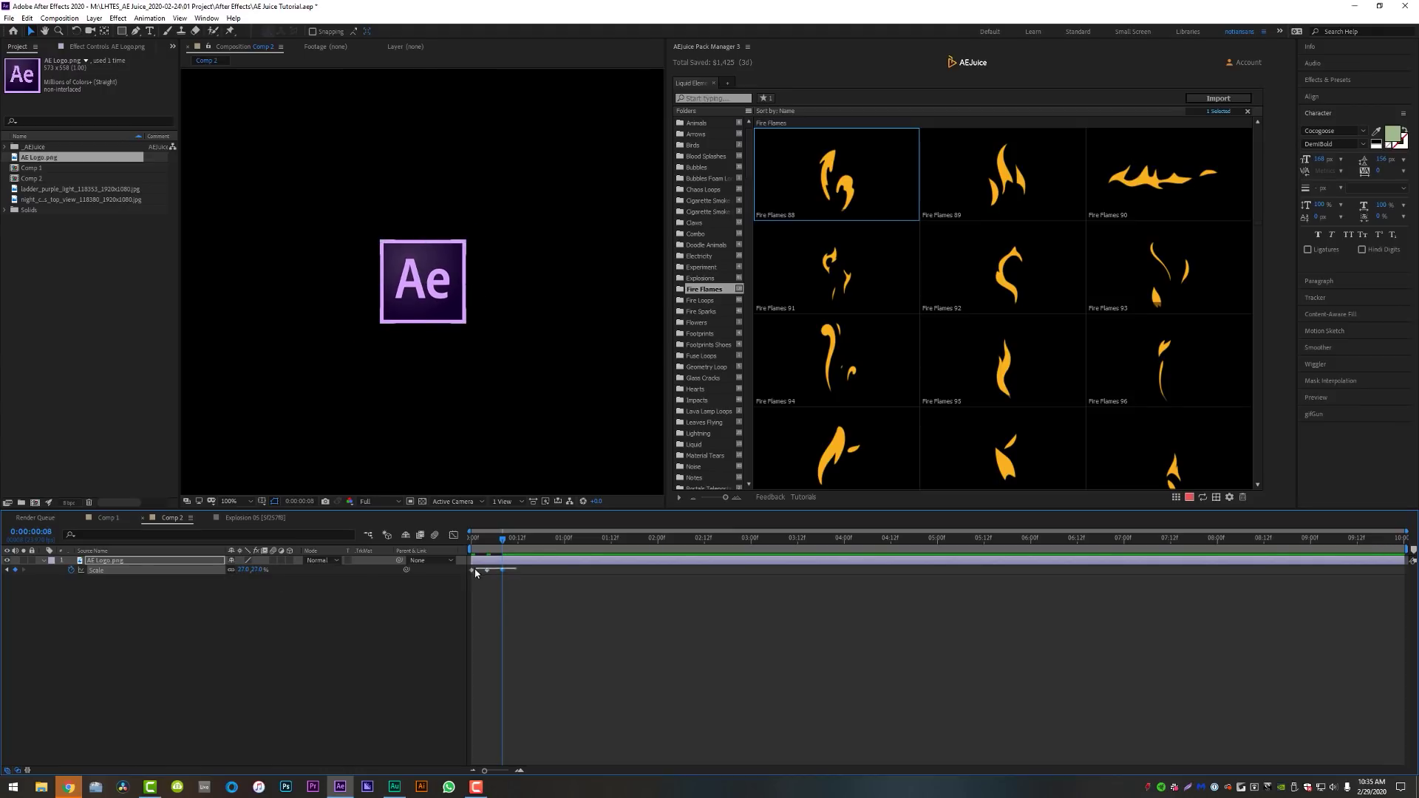
pyautogui.click(543, 616)
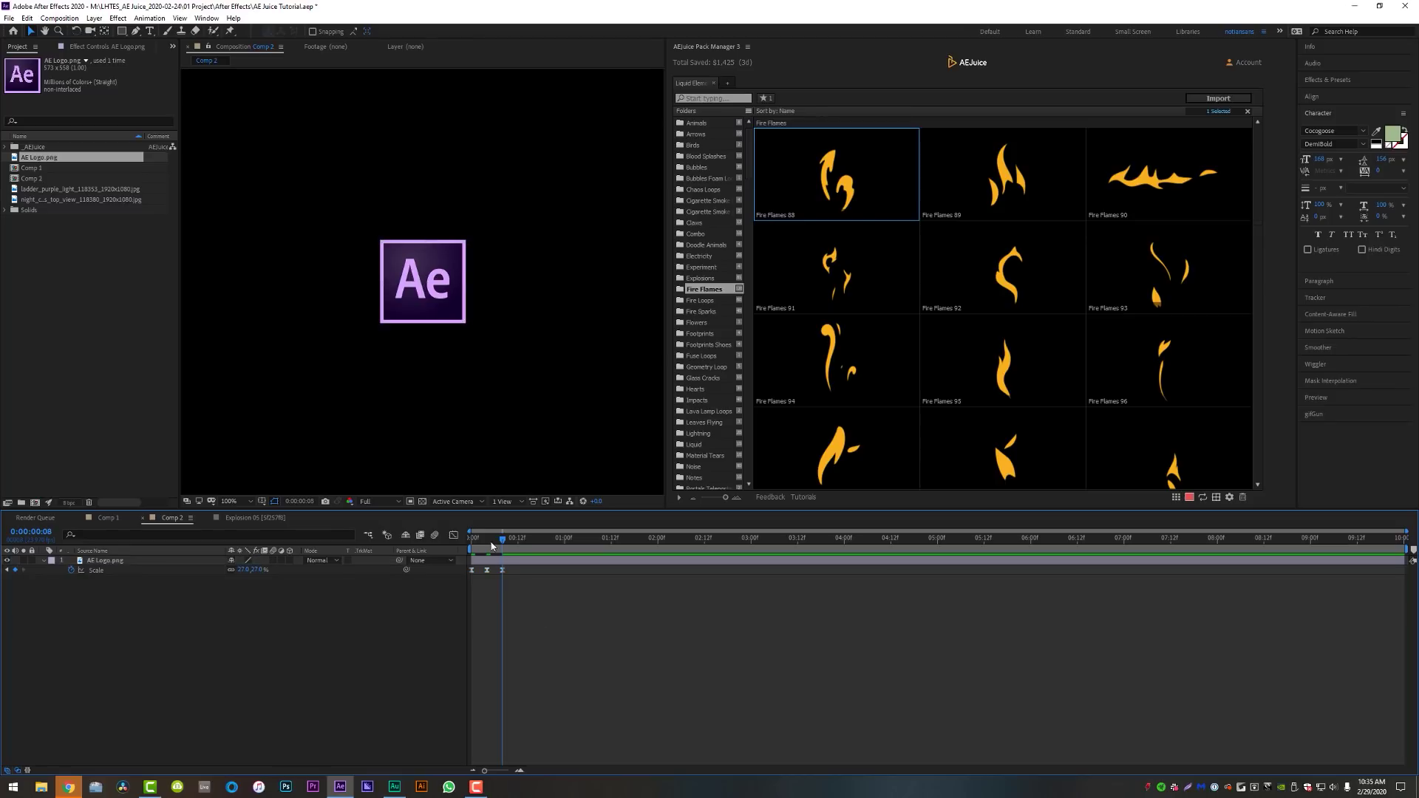
pyautogui.press('Home')
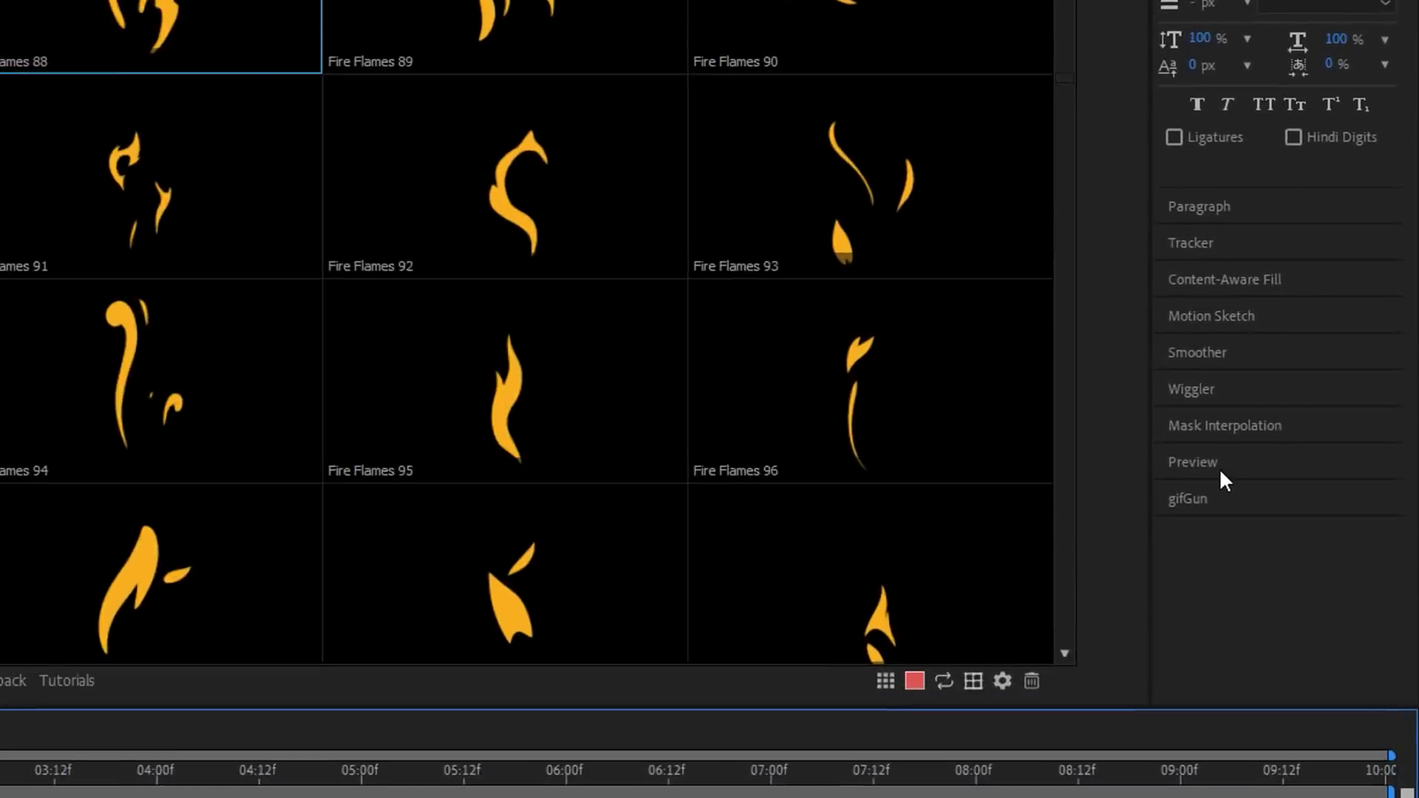
# Step: Preview the logo animation at Full resolution, then filter AEJuice to favourites
pyautogui.click(1338, 399)
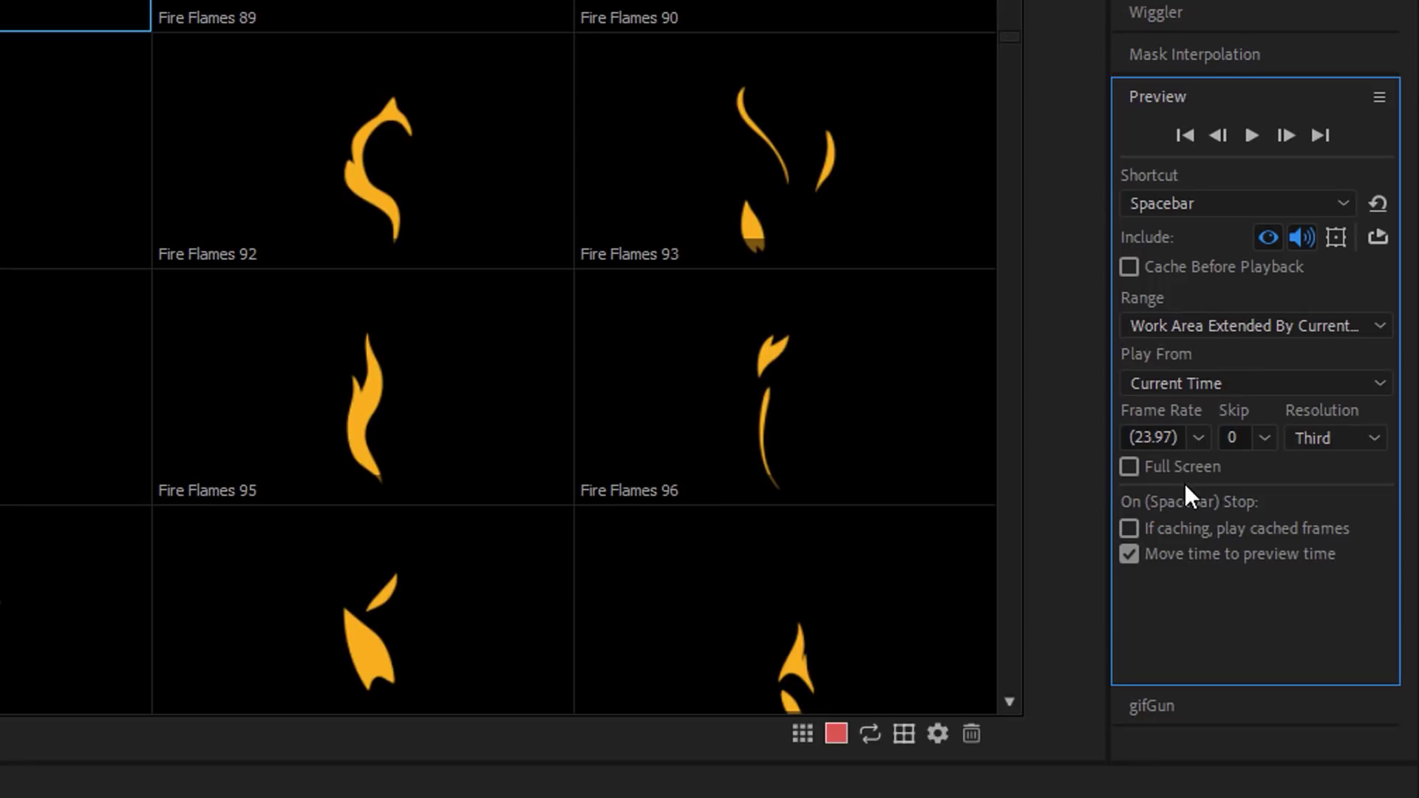
pyautogui.click(1342, 441)
pyautogui.click(1327, 504)
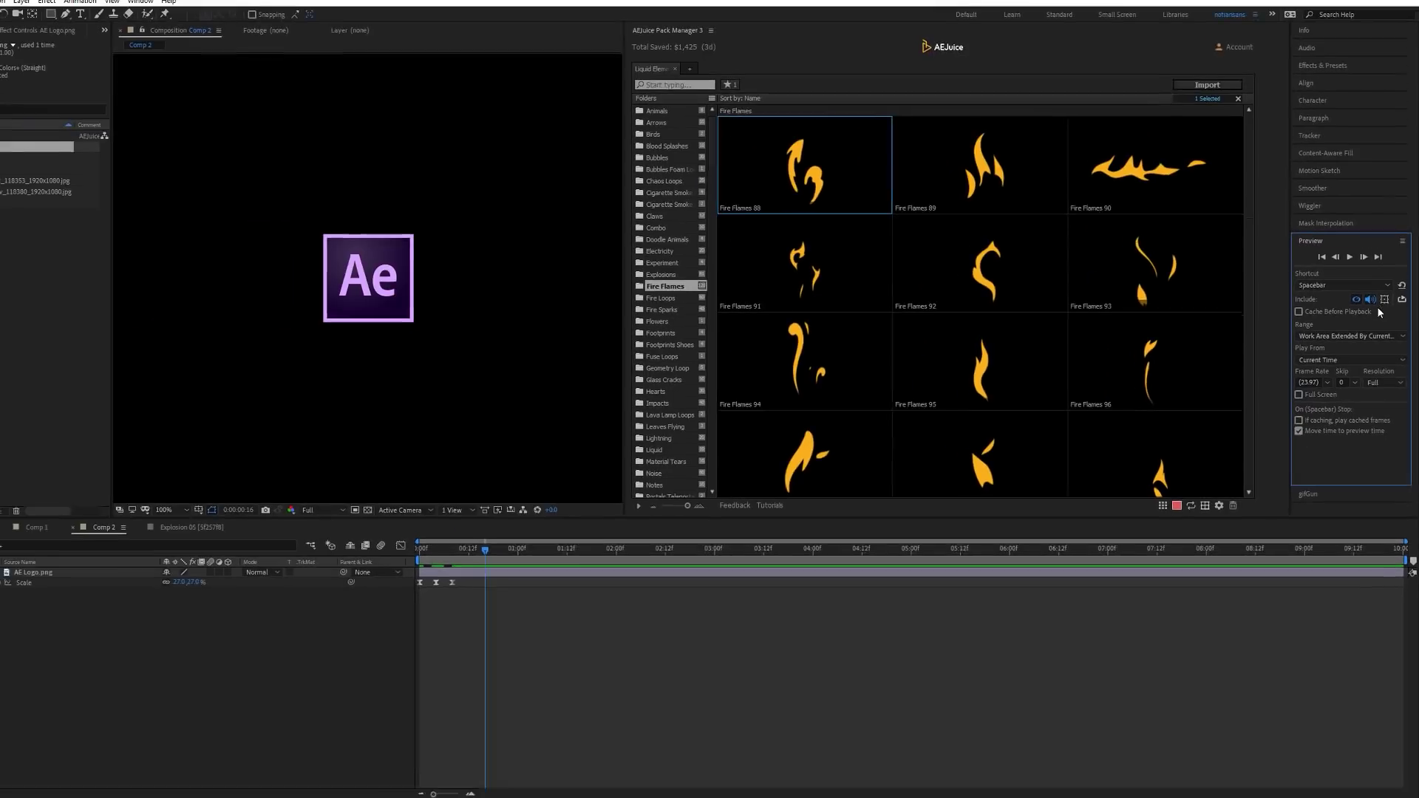
pyautogui.click(520, 556)
pyautogui.press('space')
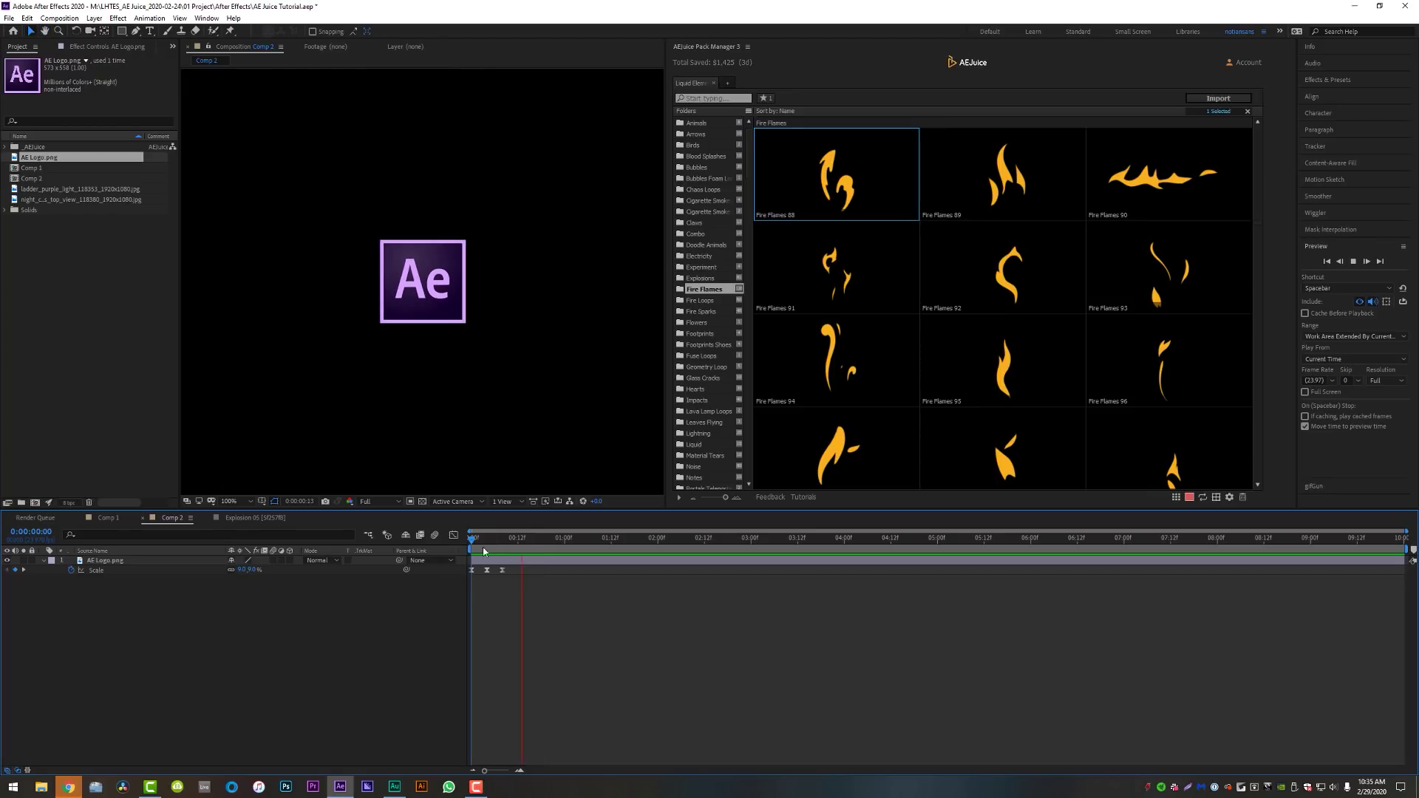
pyautogui.press('space')
pyautogui.press('space')
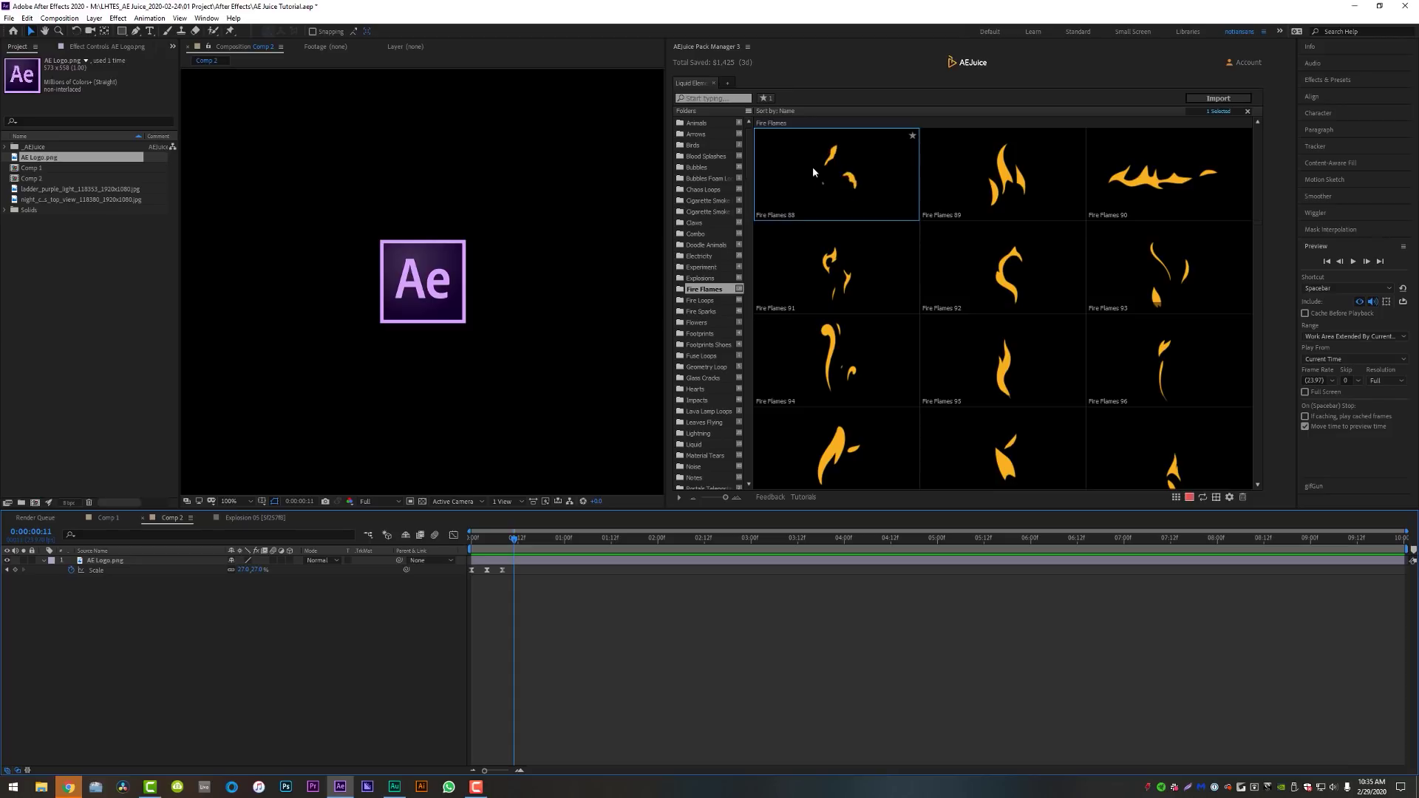
pyautogui.click(767, 98)
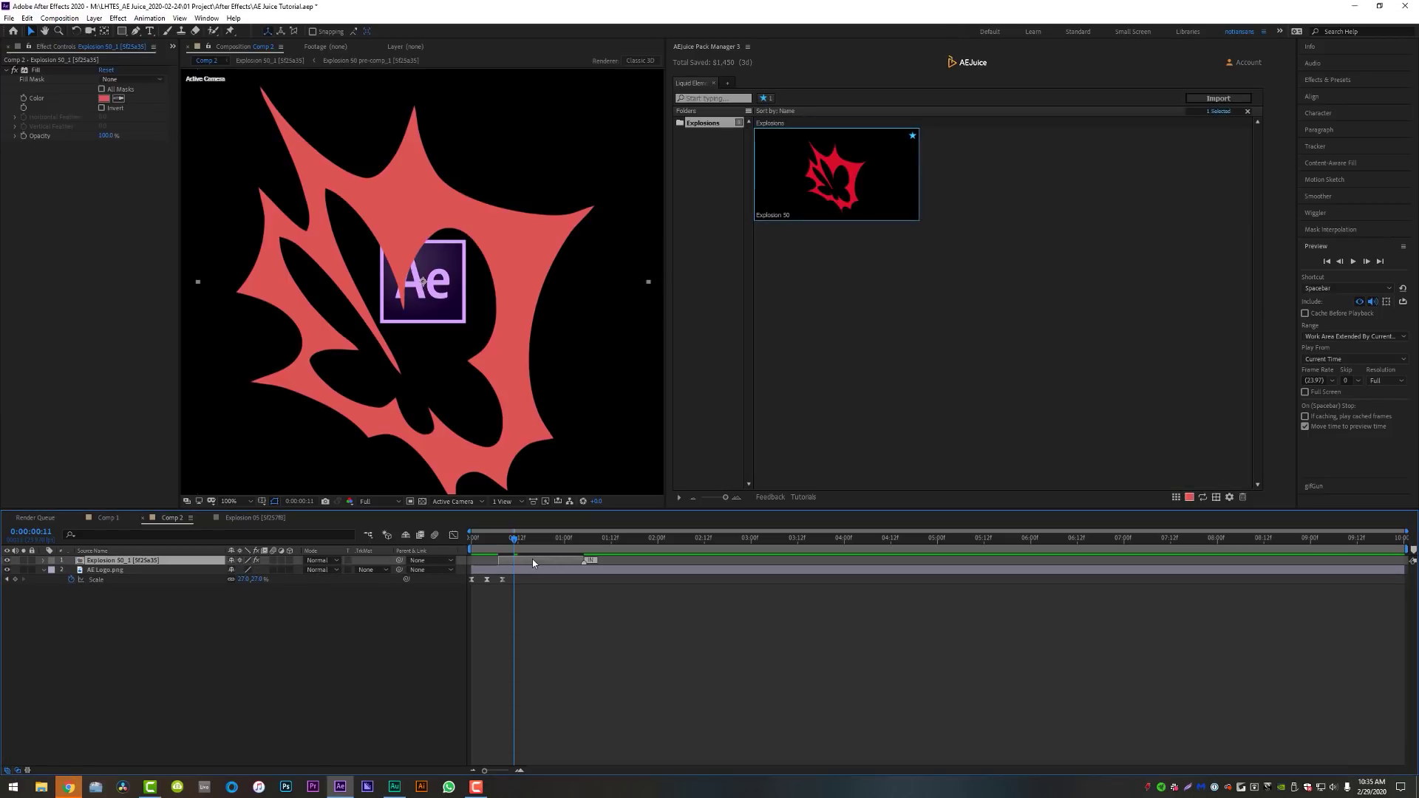
# Step: Recolour Explosion 50 lavender from the logo border and make it start at frame 1
pyautogui.click(121, 99)
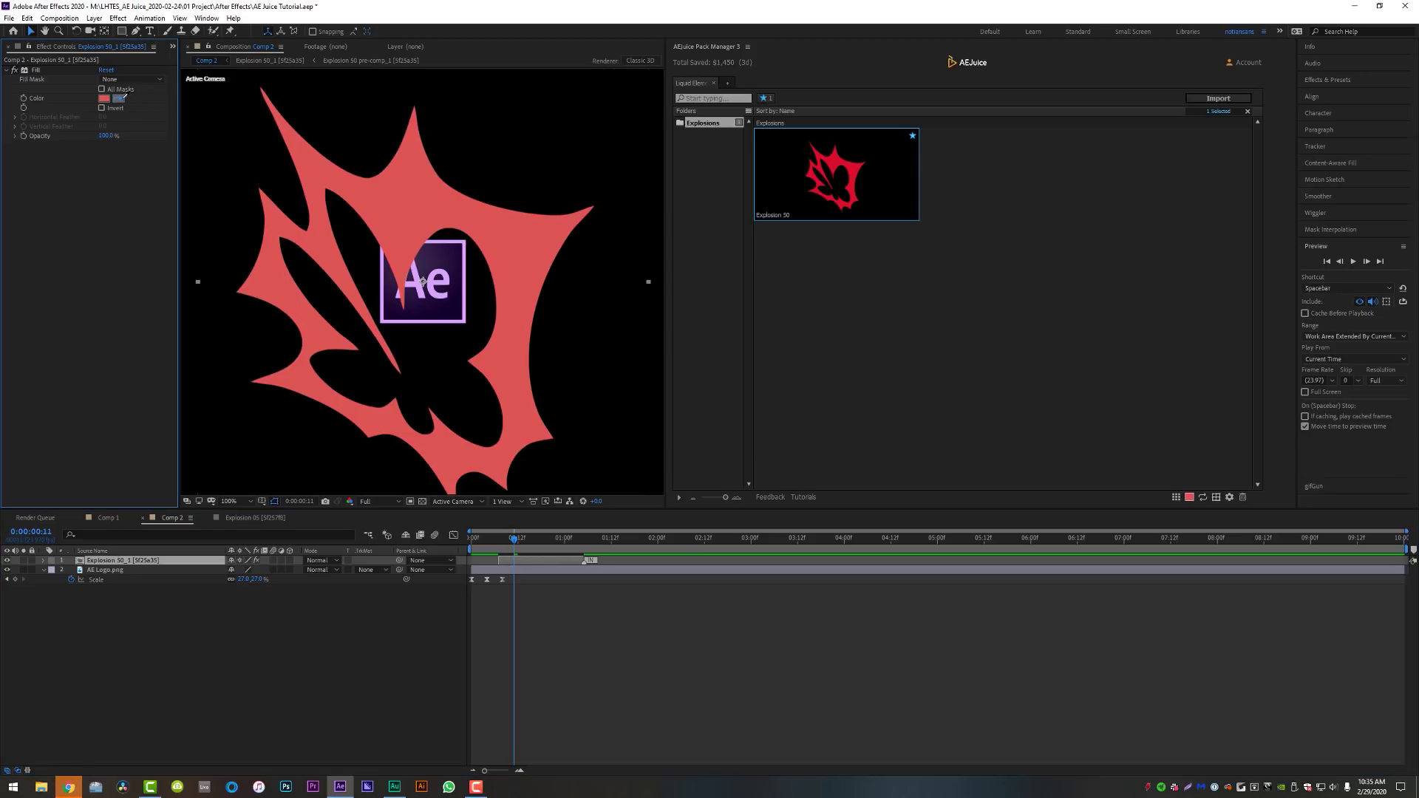
pyautogui.click(463, 252)
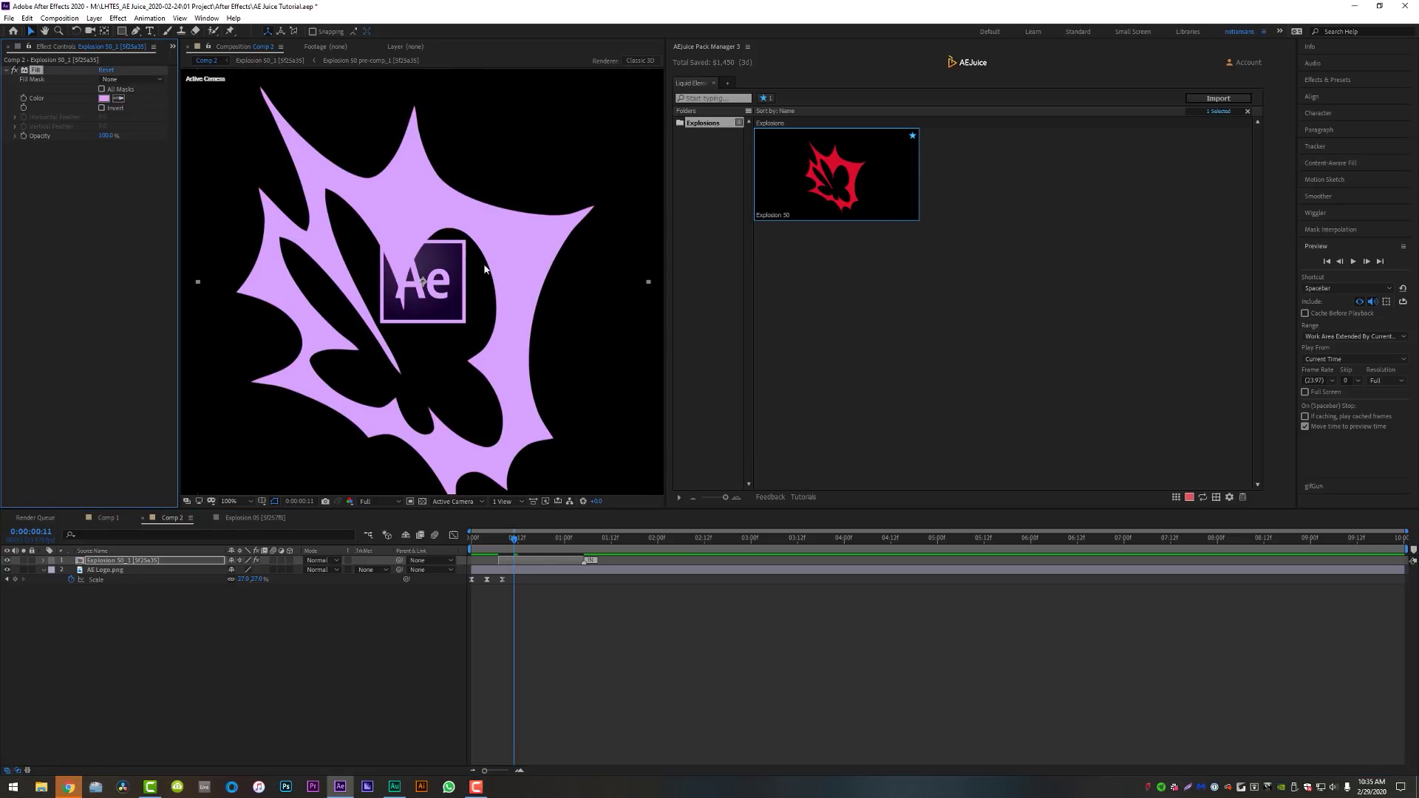
pyautogui.click(477, 540)
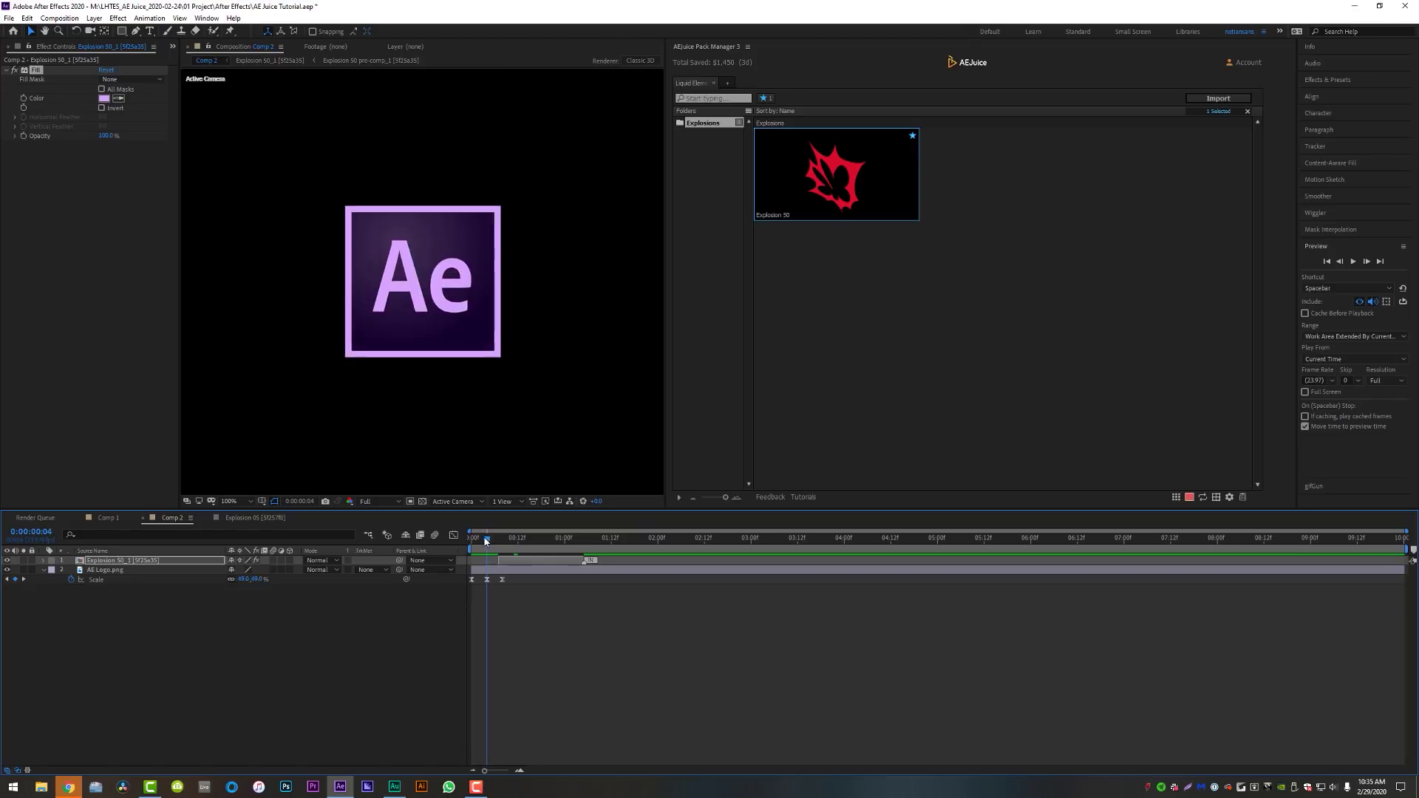
pyautogui.moveTo(526, 565); pyautogui.dragTo(499, 565)
# Step: Shift the explosion up and to the right, then preview the animation from the start
pyautogui.moveTo(426, 336); pyautogui.dragTo(446, 299)
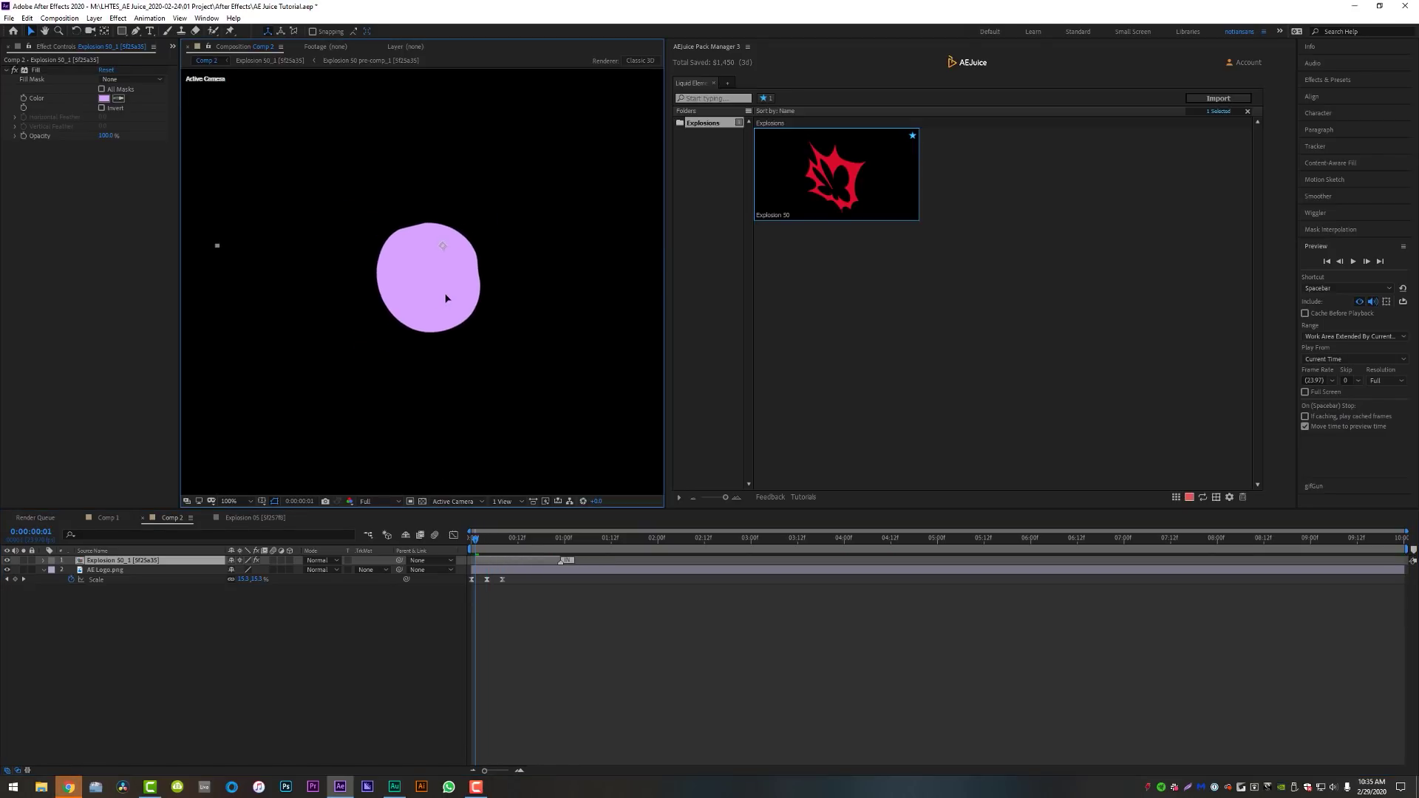
pyautogui.click(476, 557)
pyautogui.press('space')
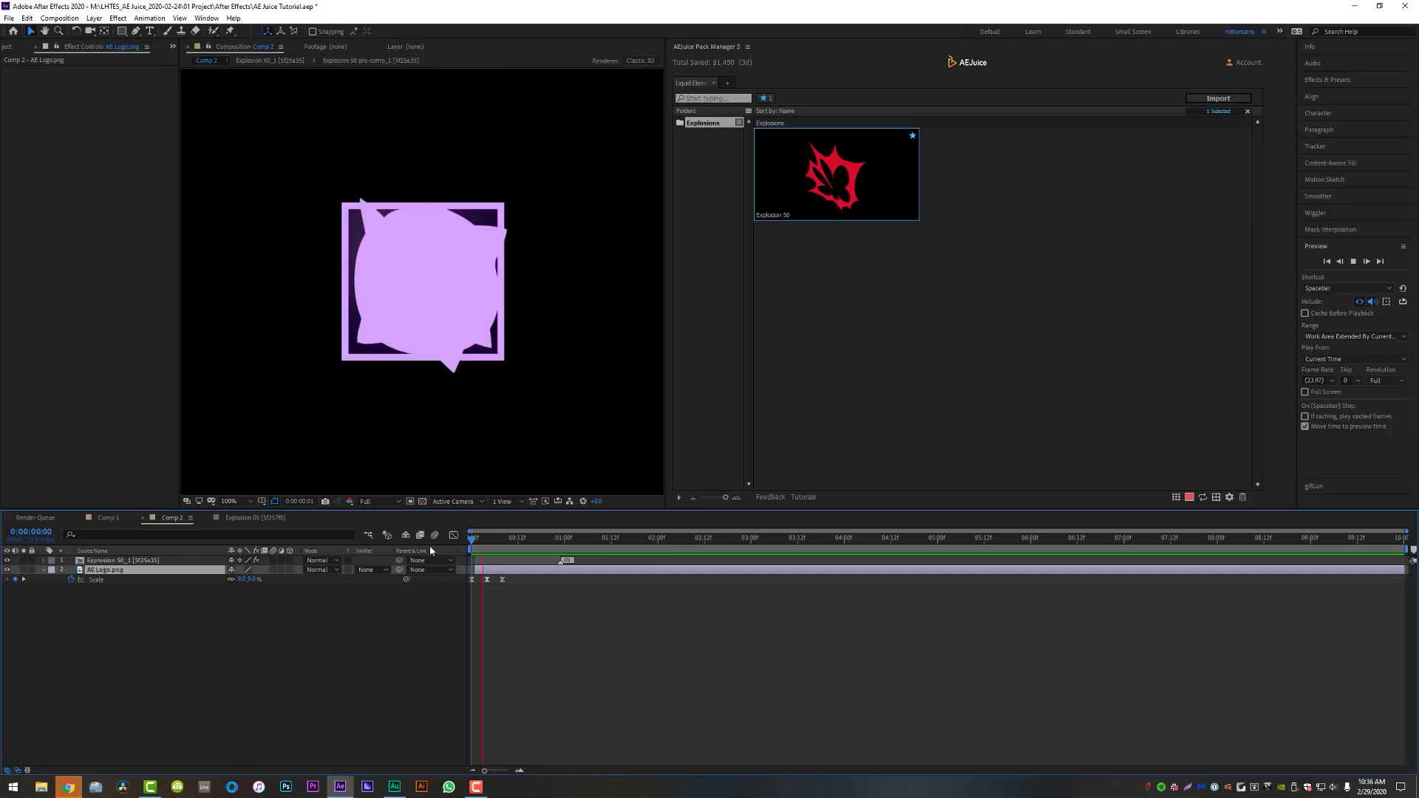
pyautogui.click(475, 542)
pyautogui.press('space')
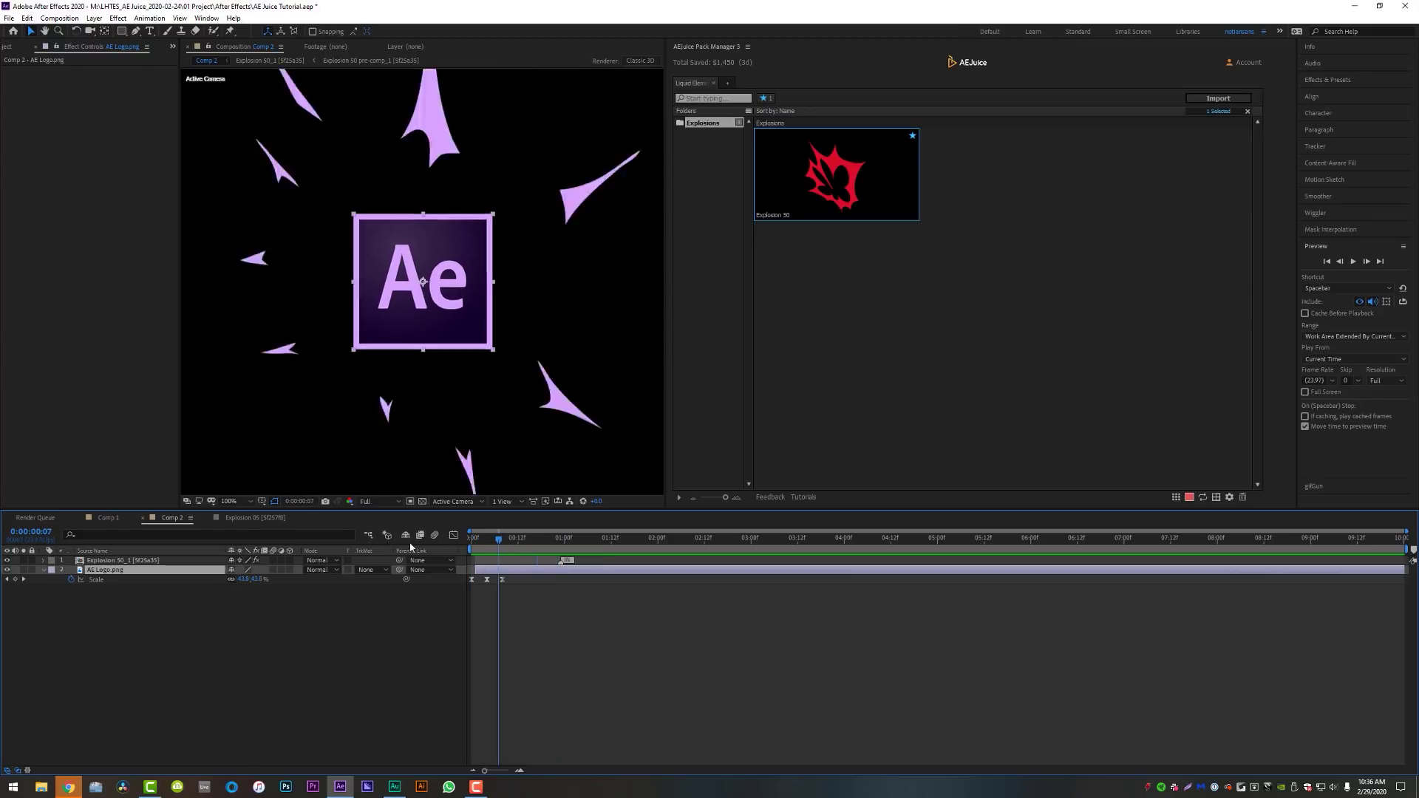
# Step: Import Circles 03 from the favourite Shape Elements into Comp 2
pyautogui.click(713, 82)
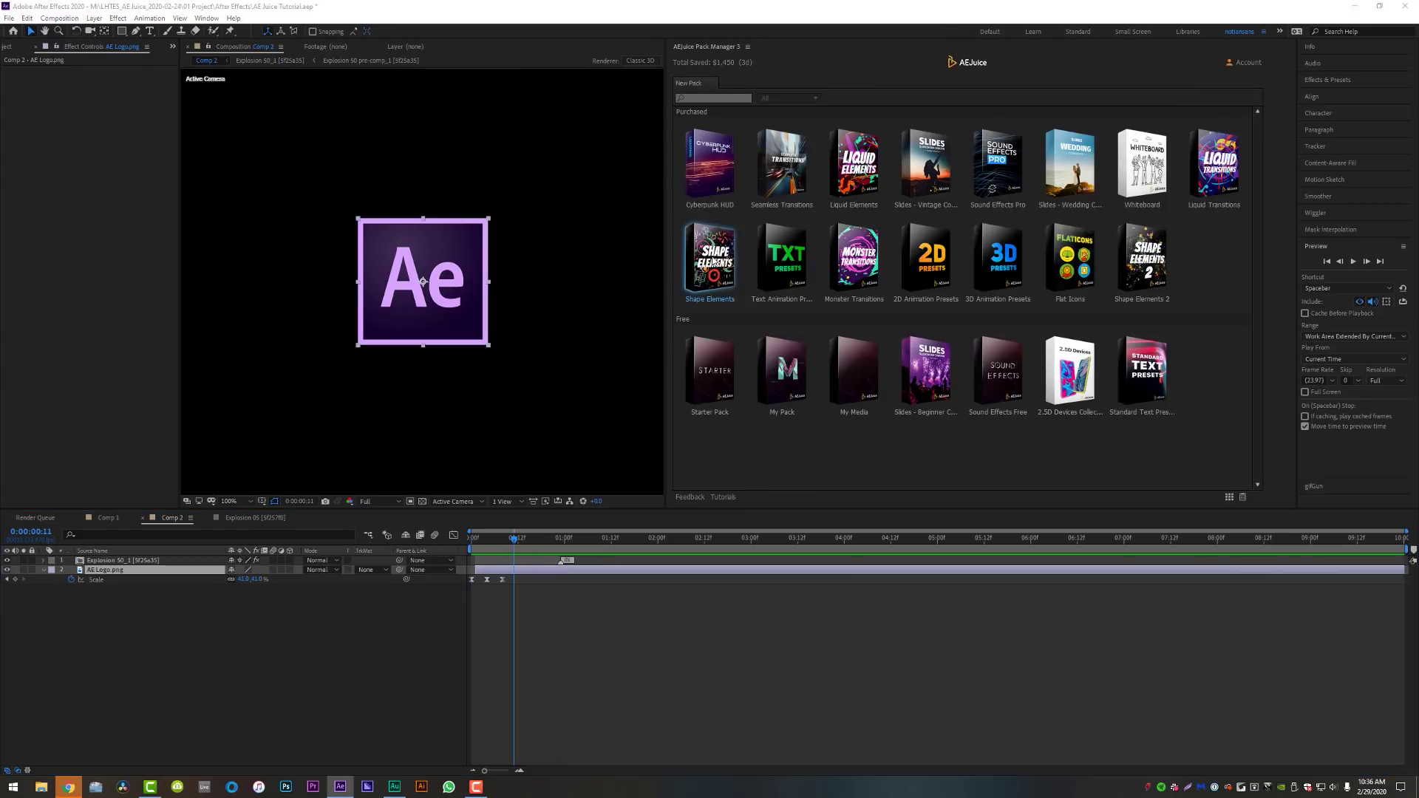
pyautogui.click(716, 250)
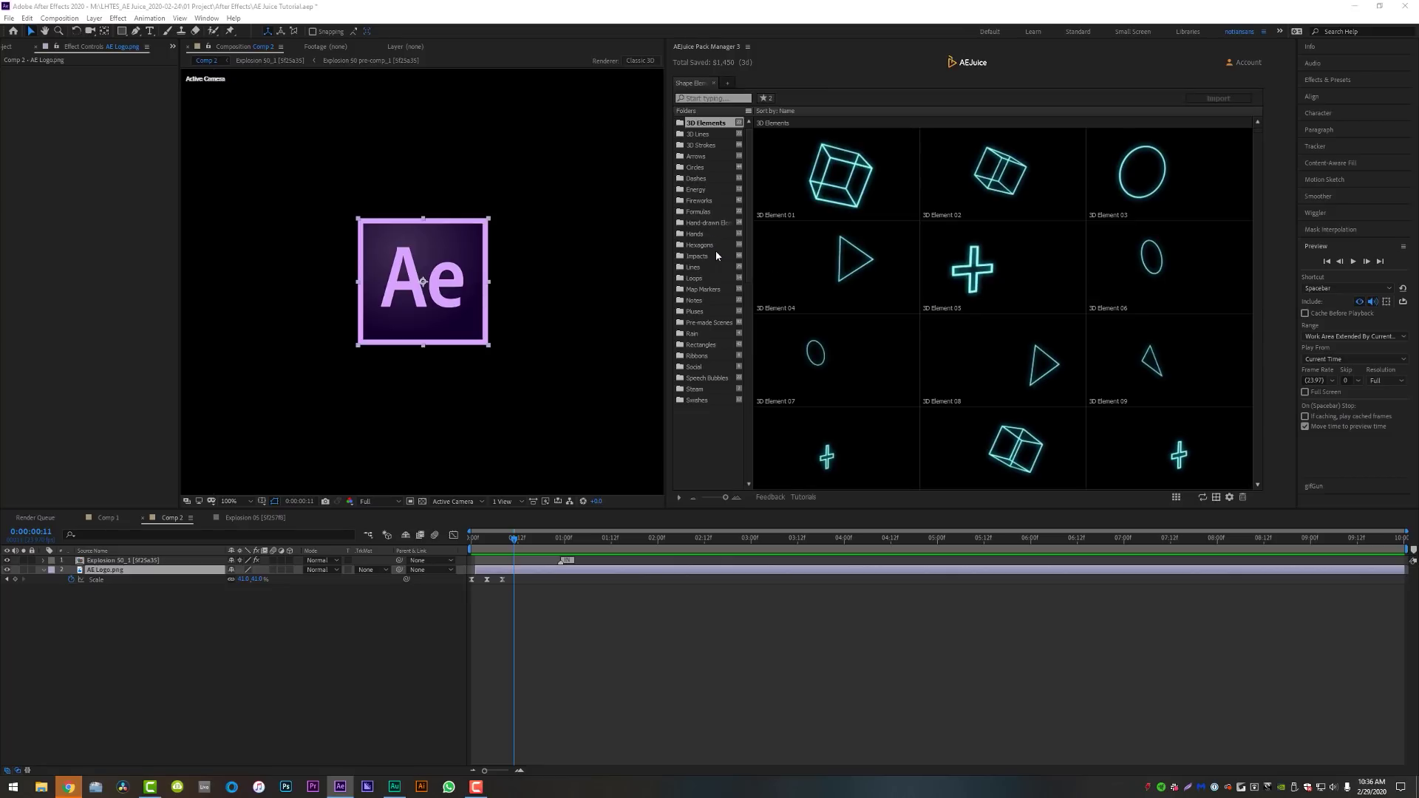
pyautogui.scroll(-10, 974, 226)
pyautogui.scroll(-20, 977, 224)
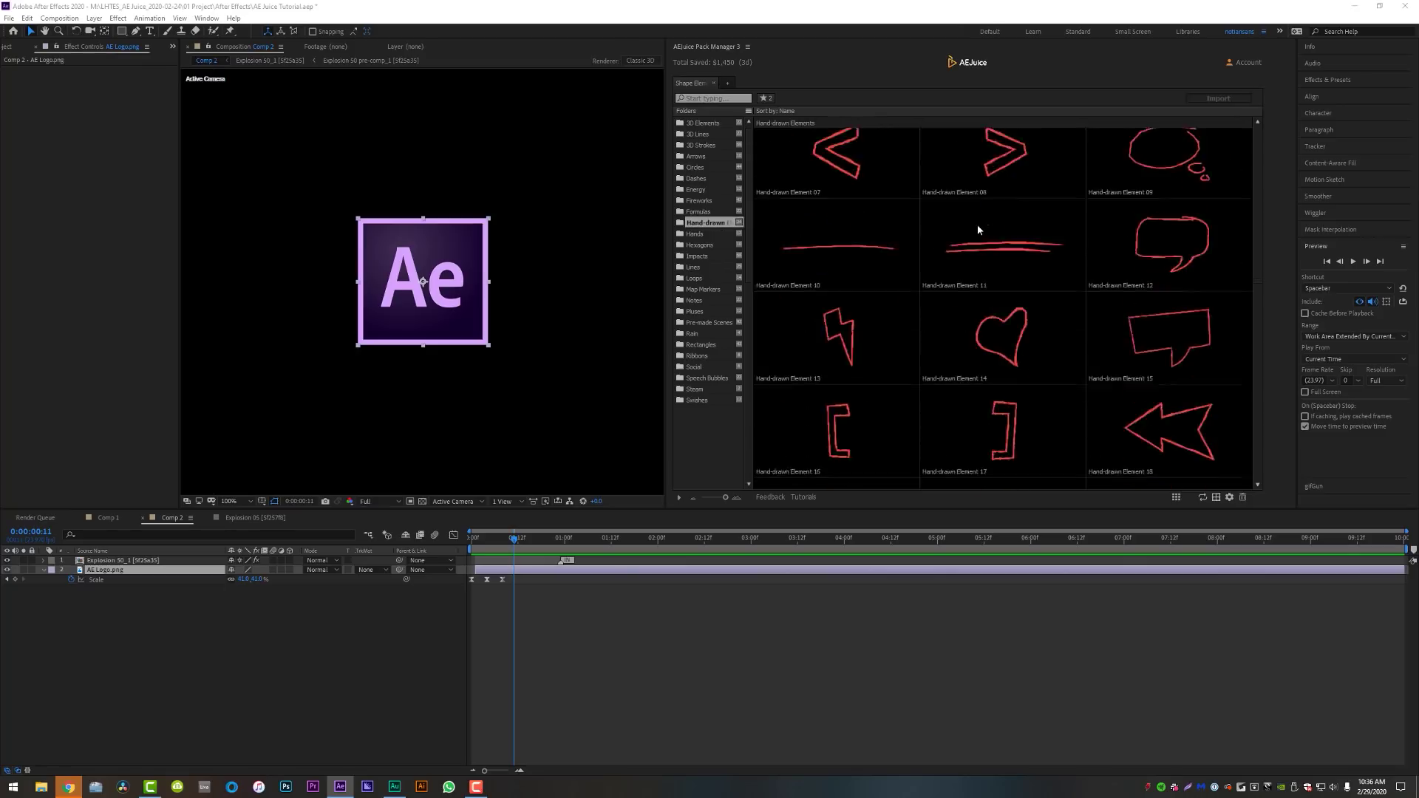
pyautogui.scroll(-5, 977, 229)
pyautogui.click(771, 99)
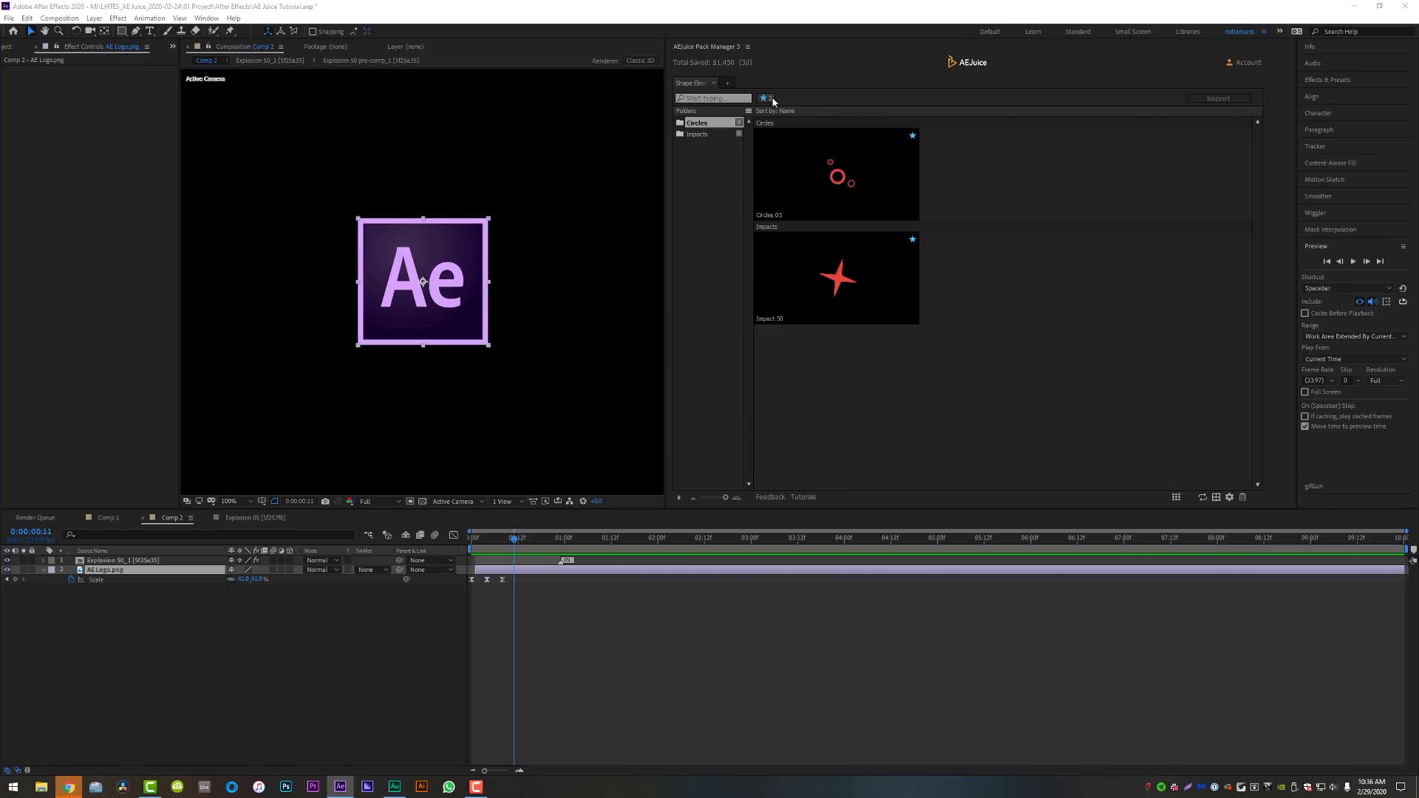
pyautogui.doubleClick(836, 179)
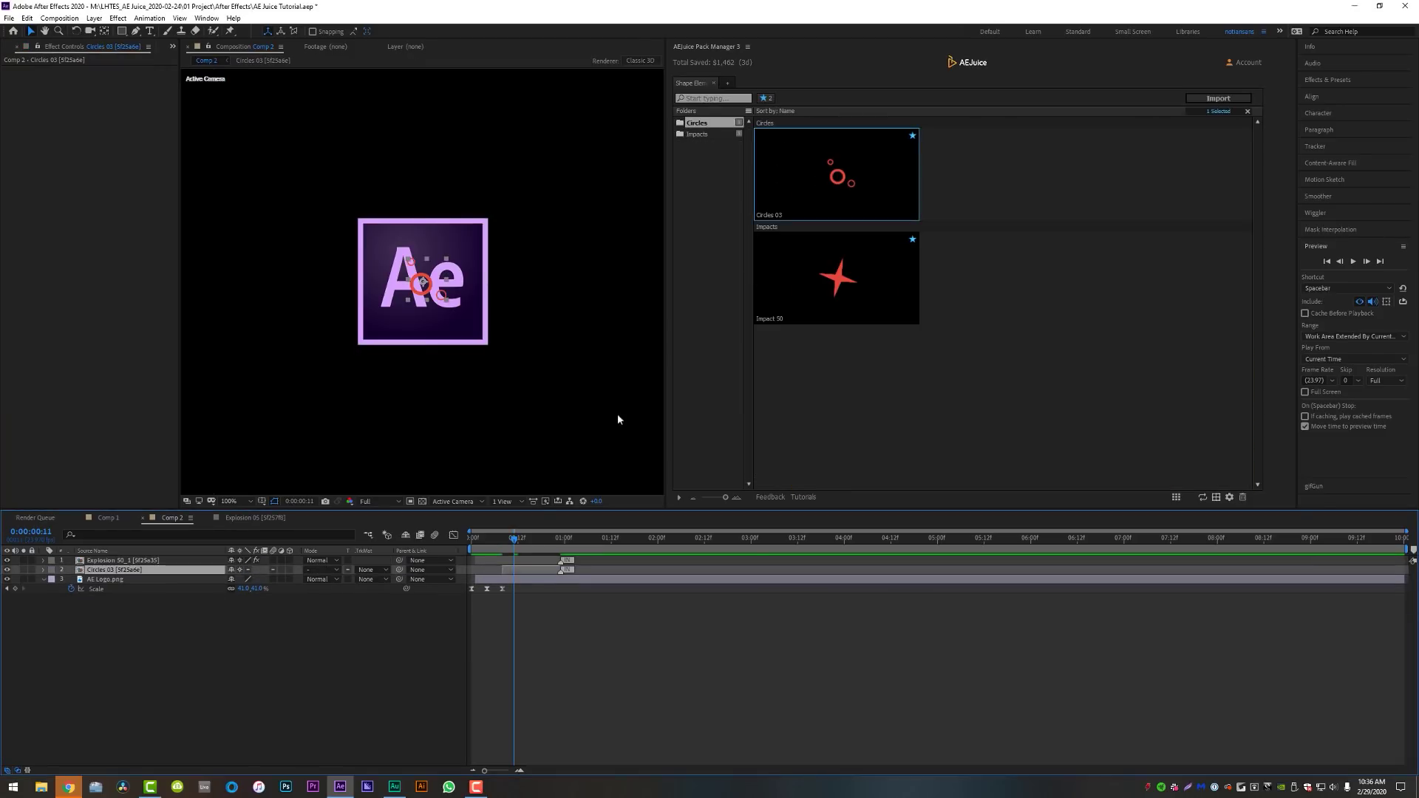
# Step: Set Circles 03's Color Control to purple, return to Comp 2, and import Impact 50
pyautogui.doubleClick(524, 572)
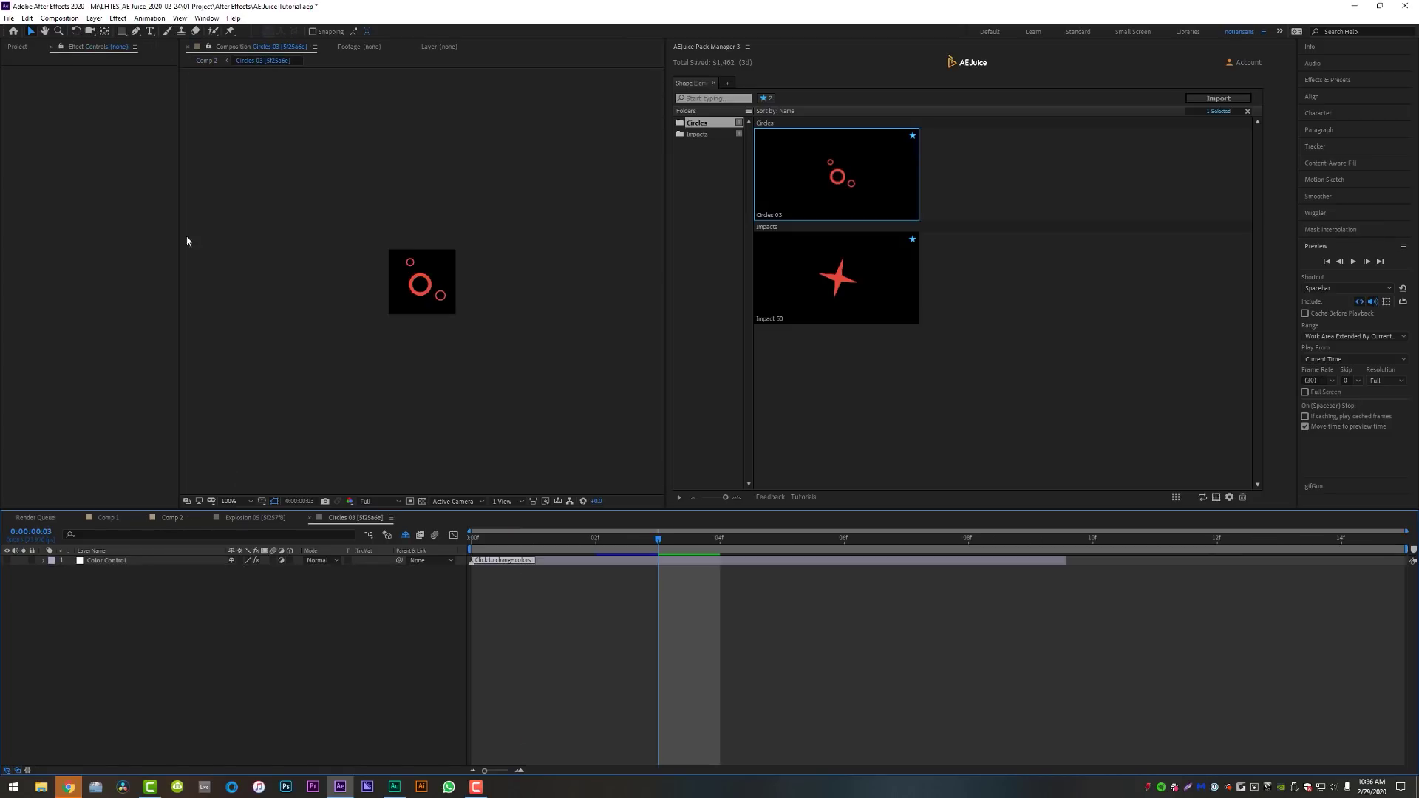
pyautogui.click(105, 561)
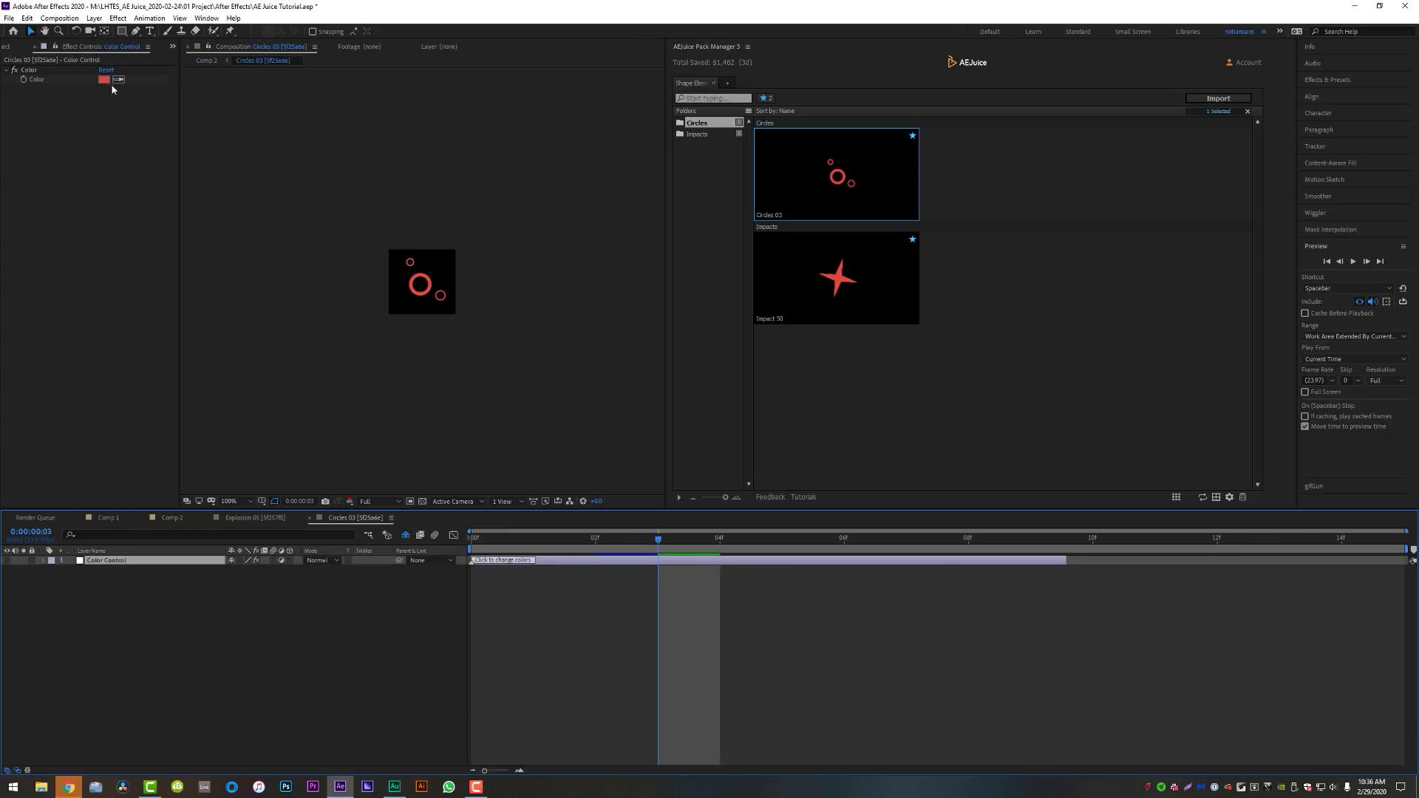
pyautogui.click(104, 79)
pyautogui.moveTo(742, 388); pyautogui.dragTo(751, 356)
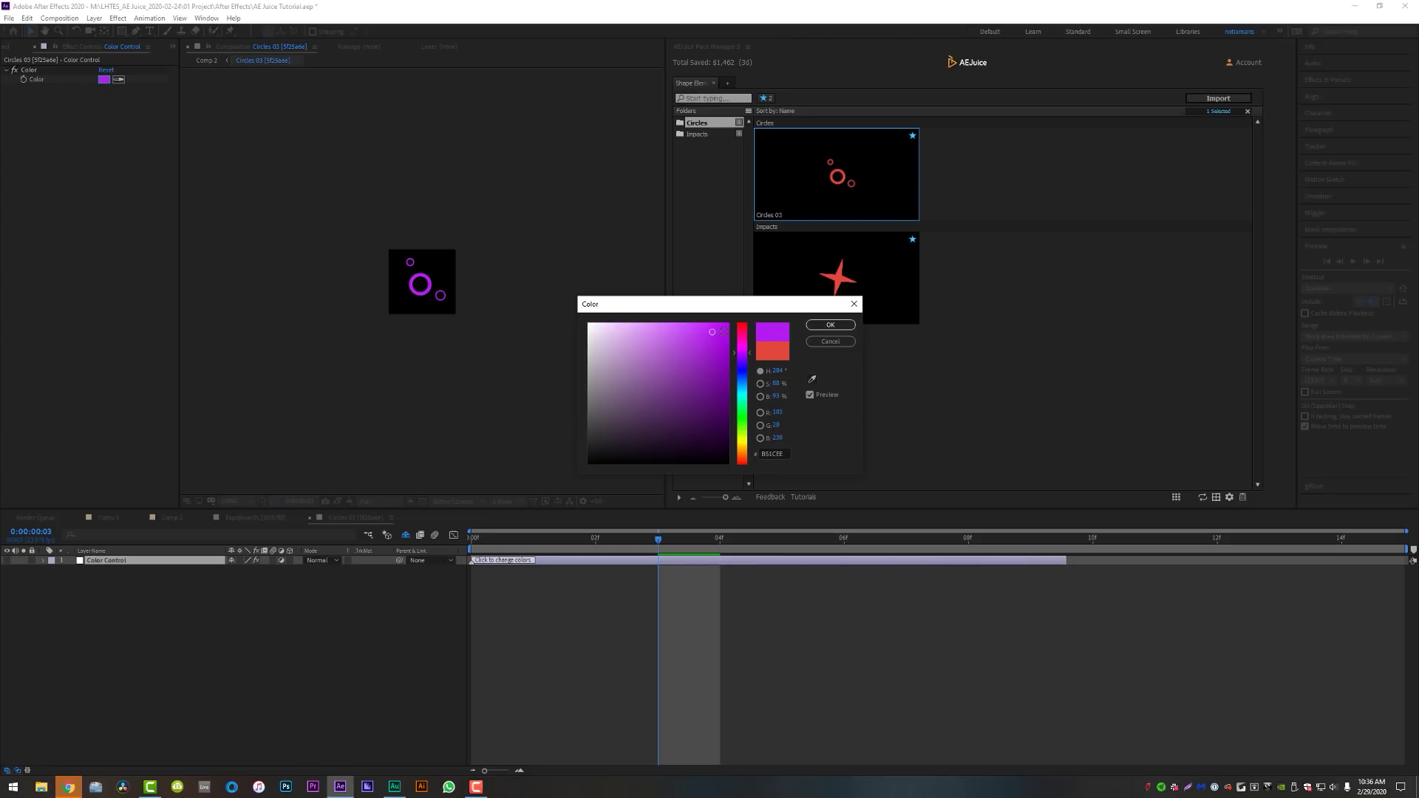
pyautogui.click(830, 324)
pyautogui.click(172, 518)
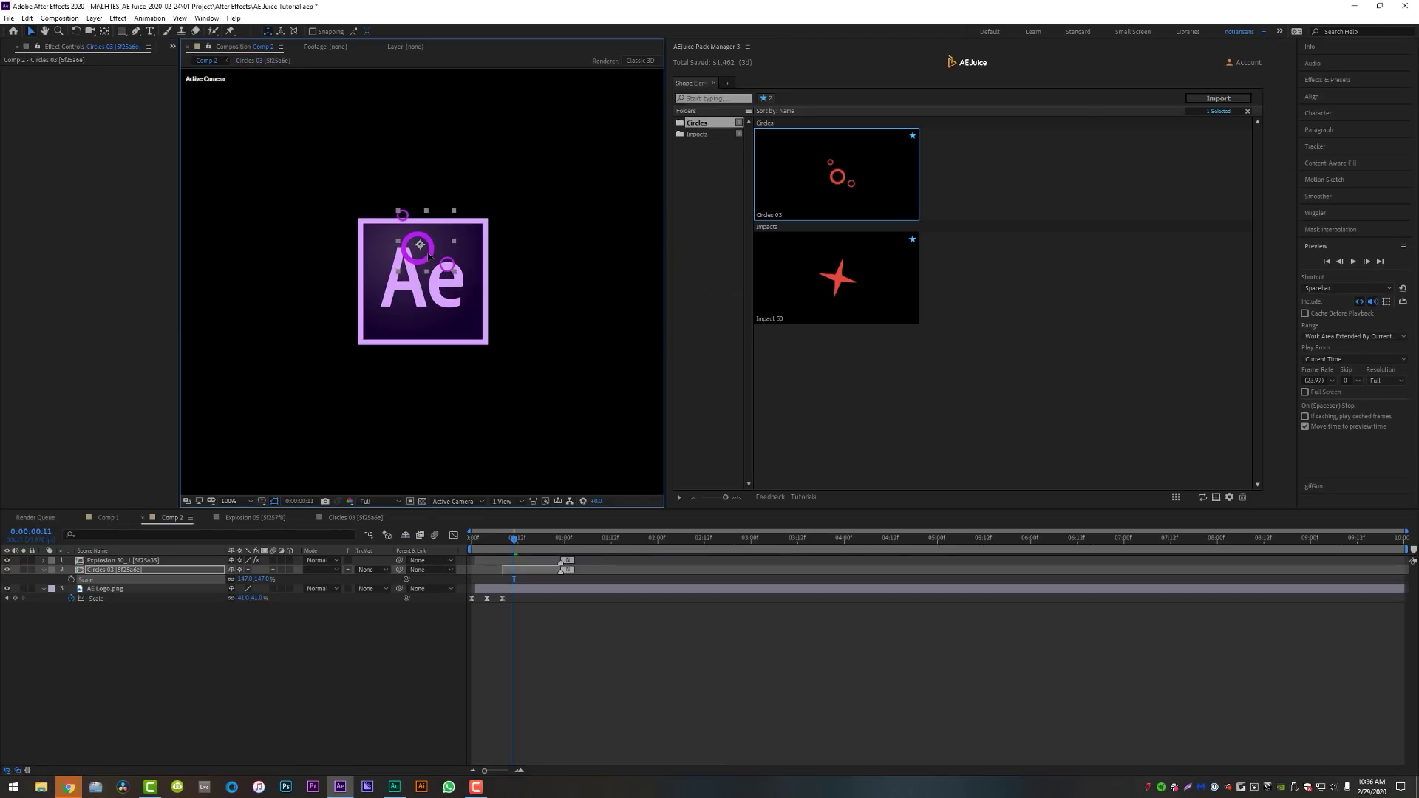
pyautogui.doubleClick(830, 279)
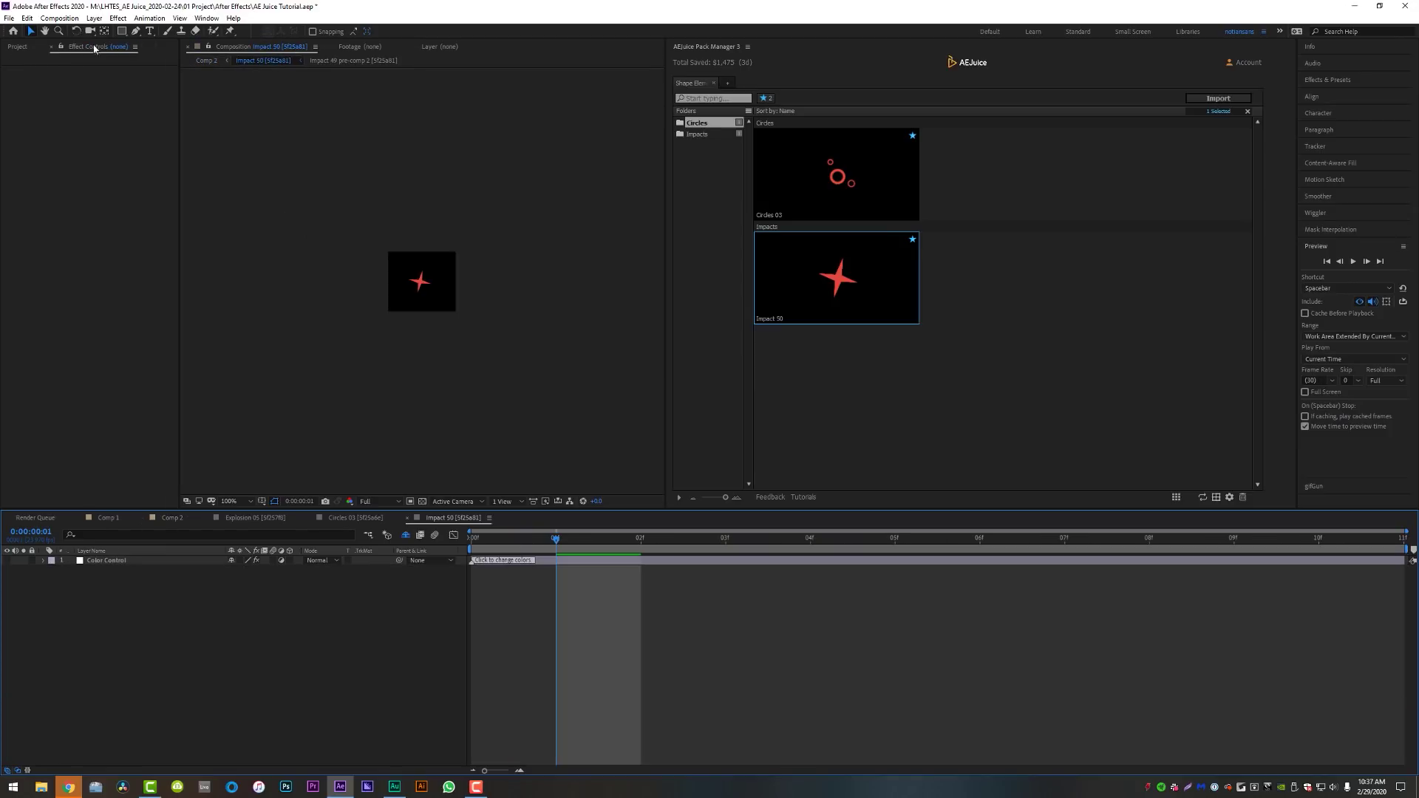
# Step: Set Impact 50's Color Control to white and return to Comp 2
pyautogui.click(108, 559)
pyautogui.click(104, 79)
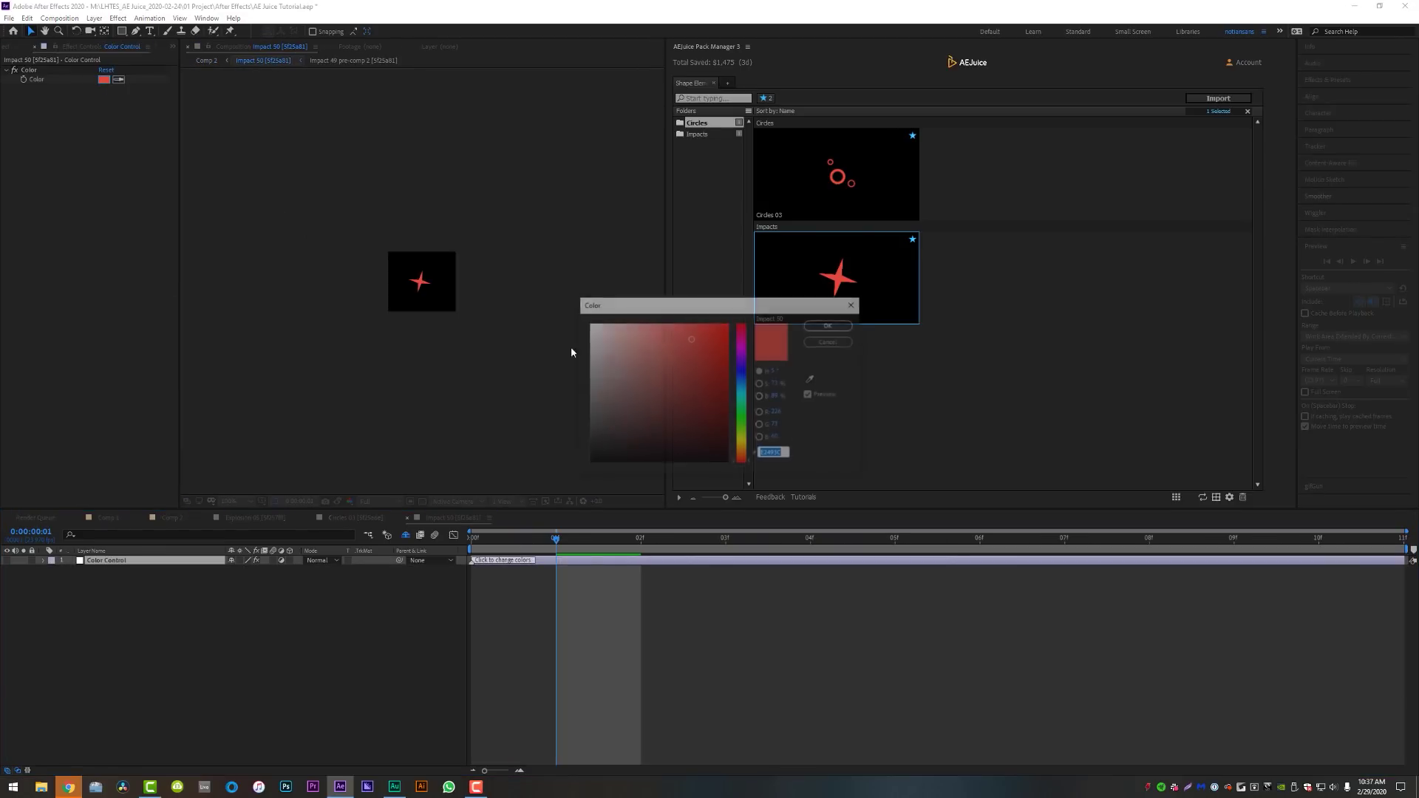
pyautogui.moveTo(591, 347); pyautogui.dragTo(487, 282)
pyautogui.press('Return')
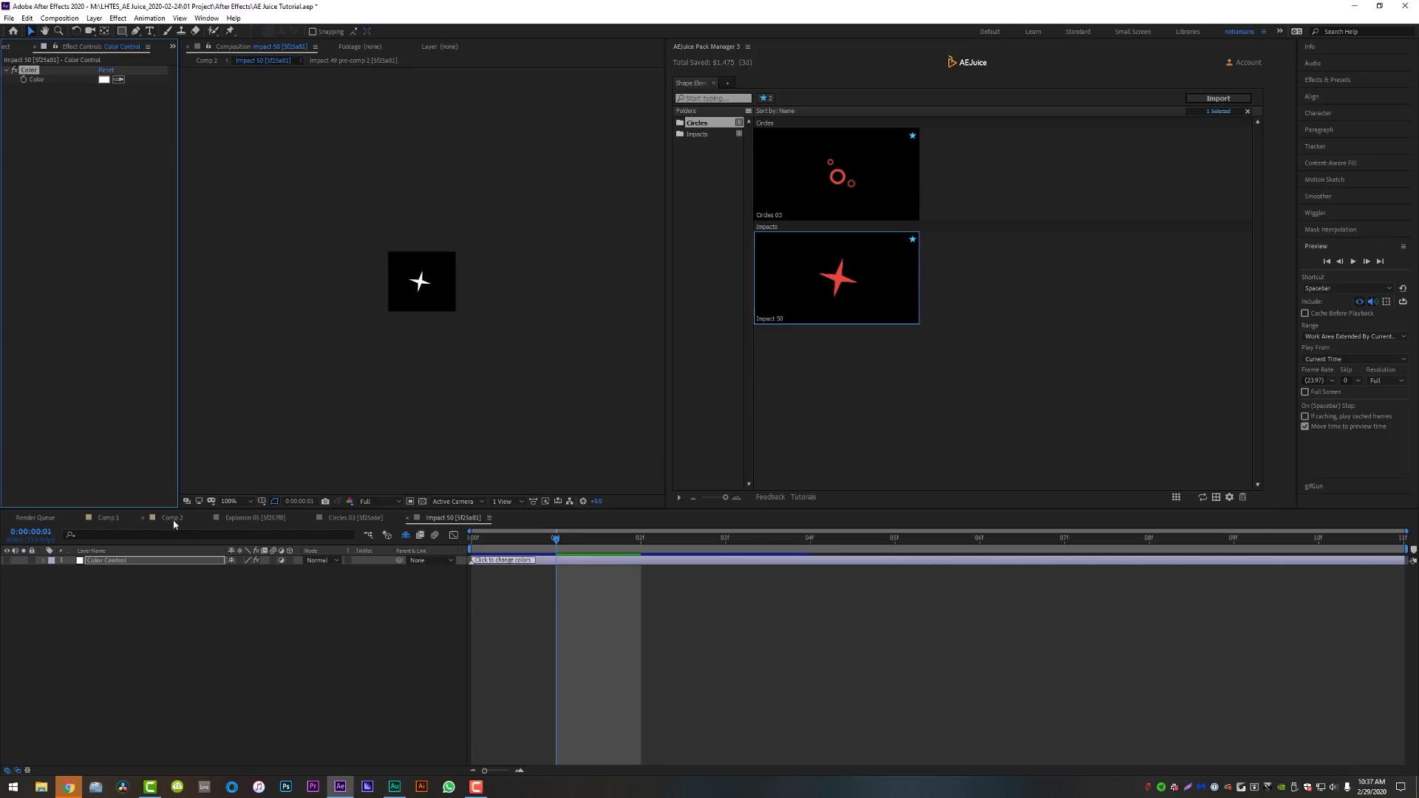
pyautogui.click(172, 518)
# Step: Scale Impact 50 to about 134% at the logo's top-right corner and preview
pyautogui.press('s')
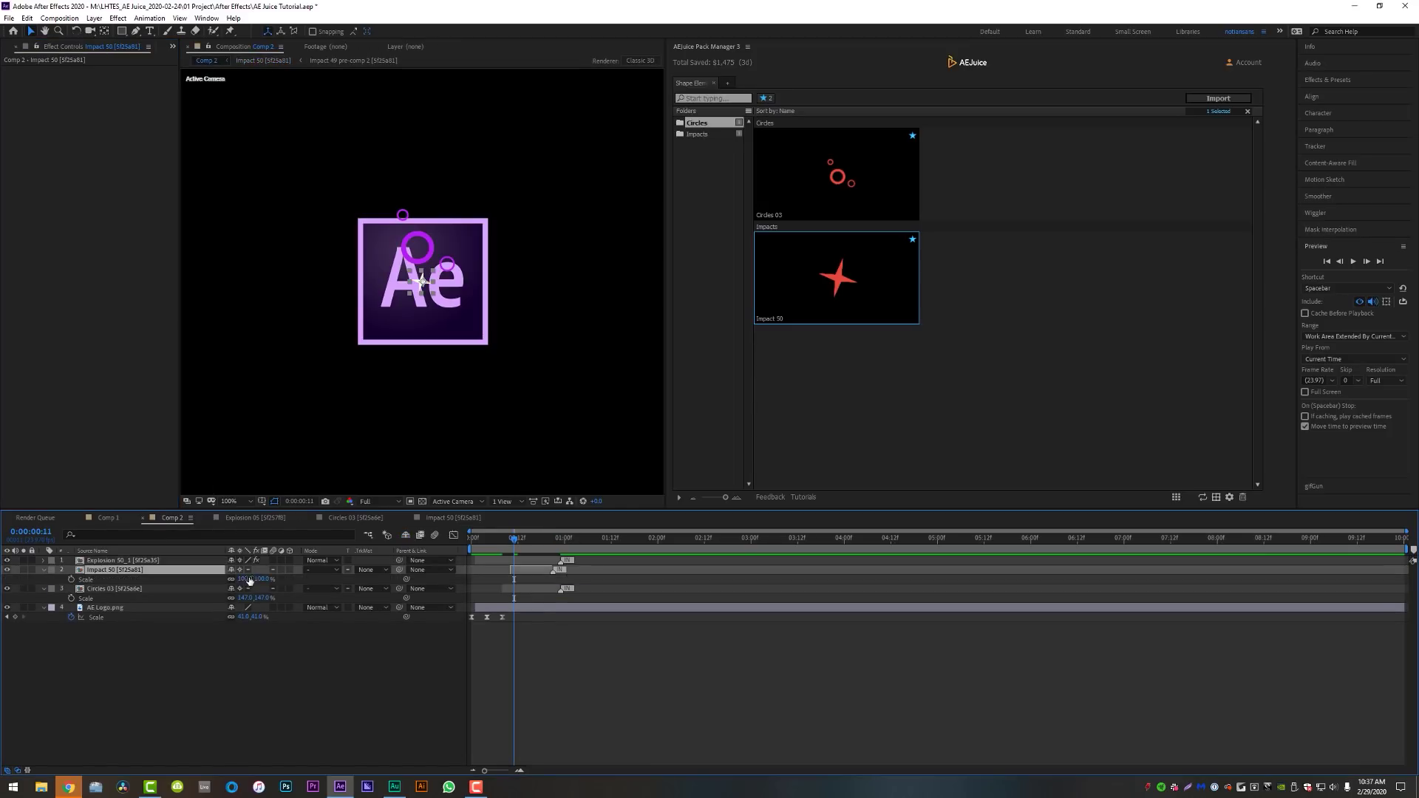
pyautogui.click(447, 277)
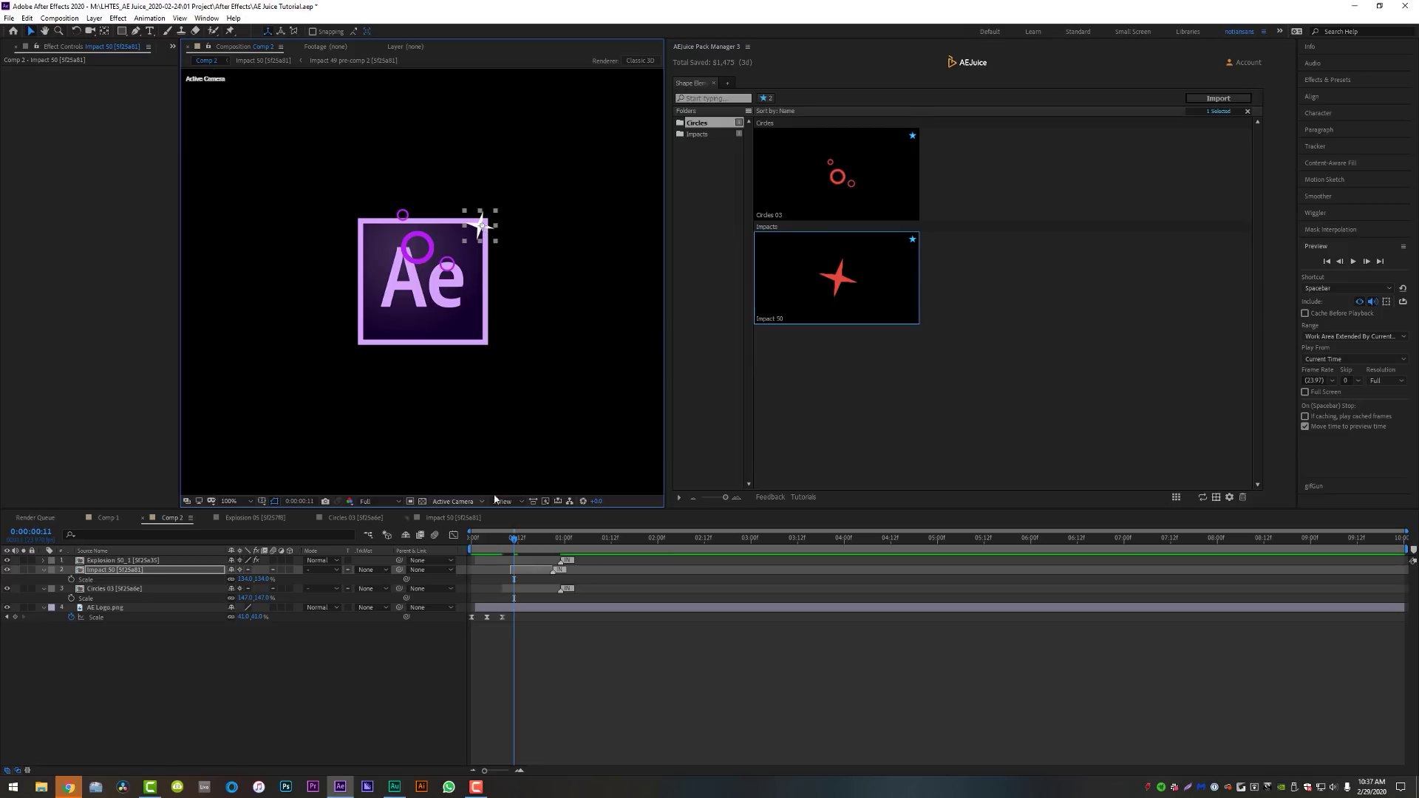
pyautogui.press('space')
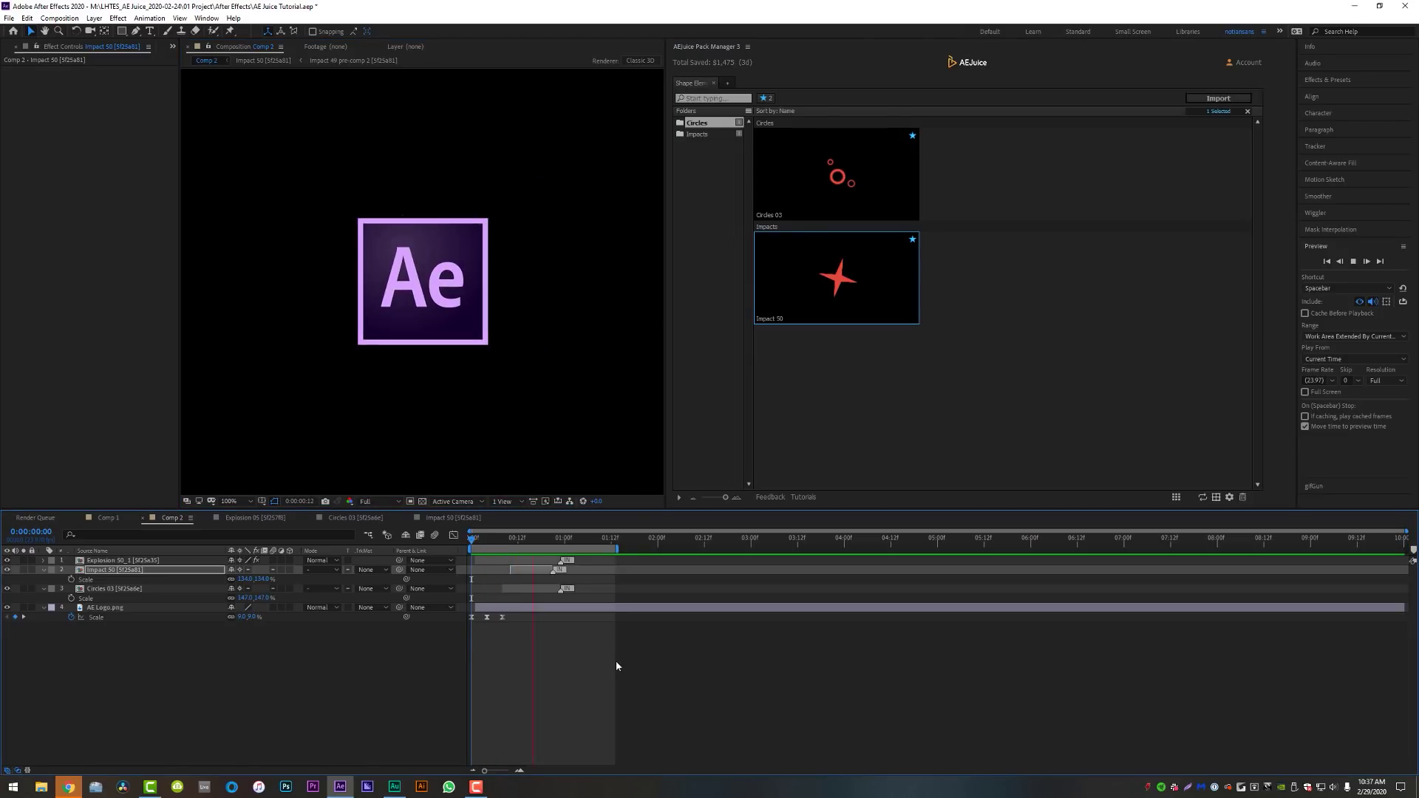